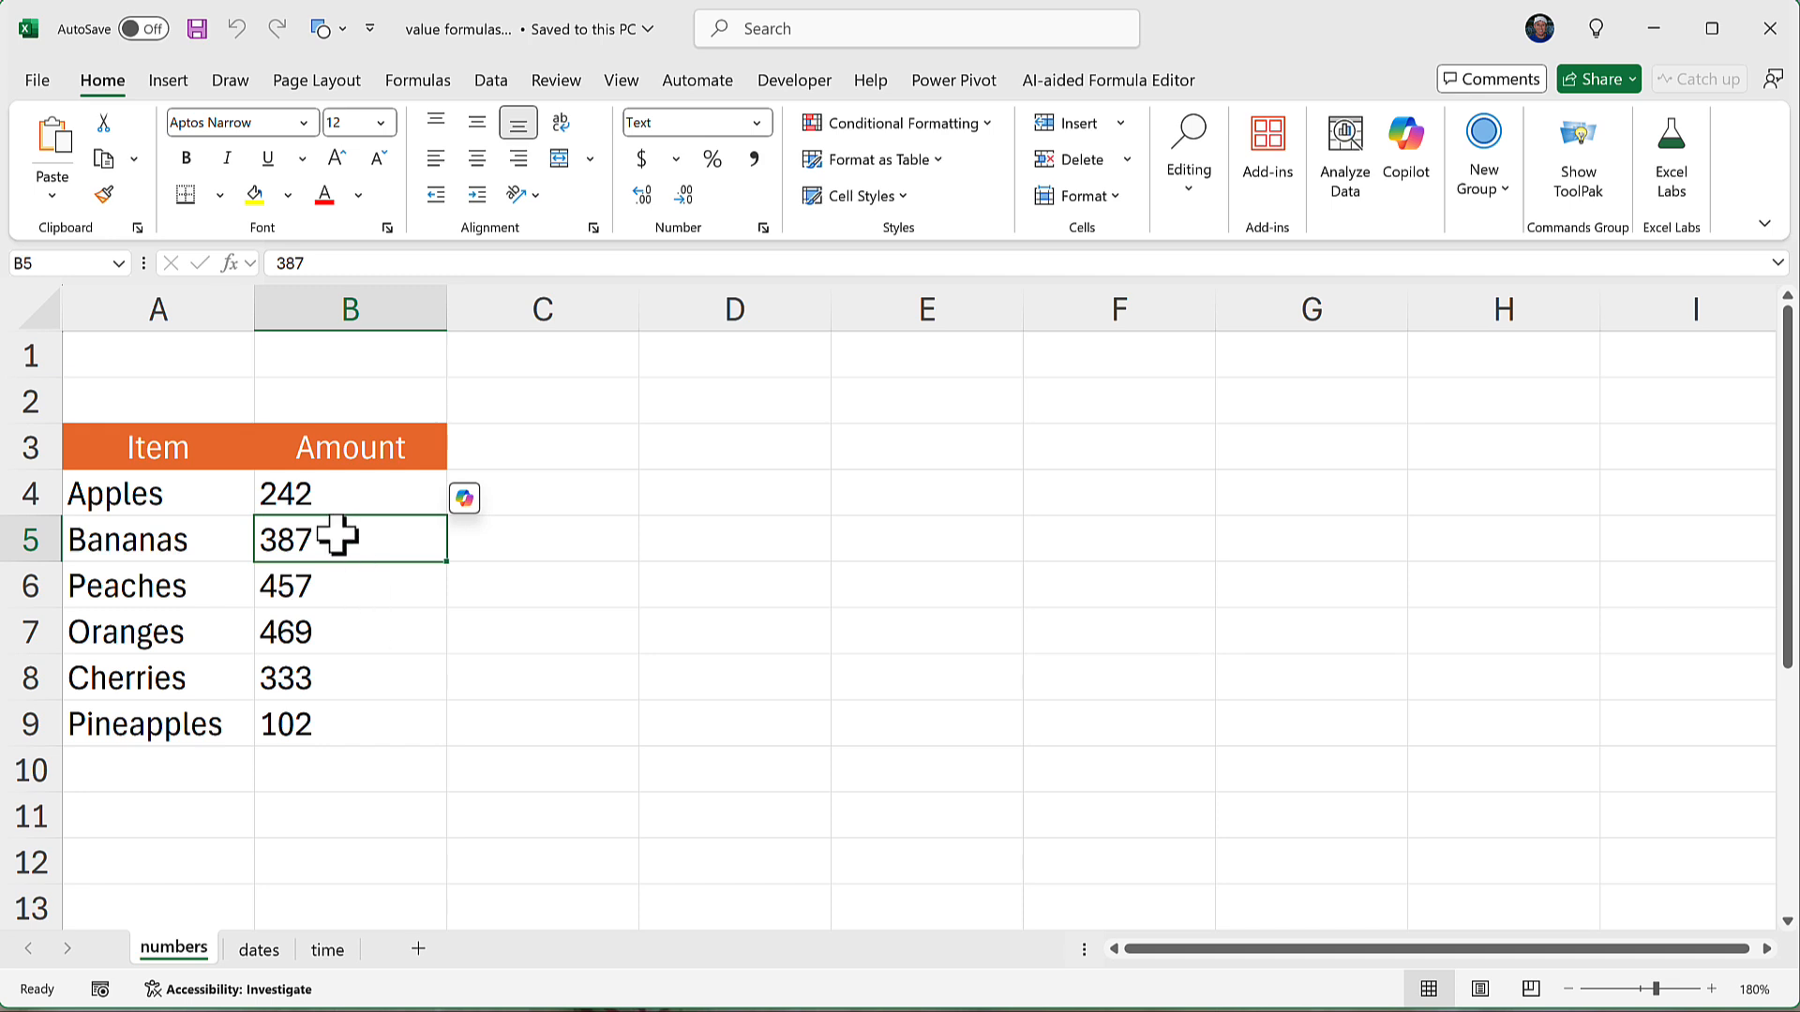
left_click(757, 123)
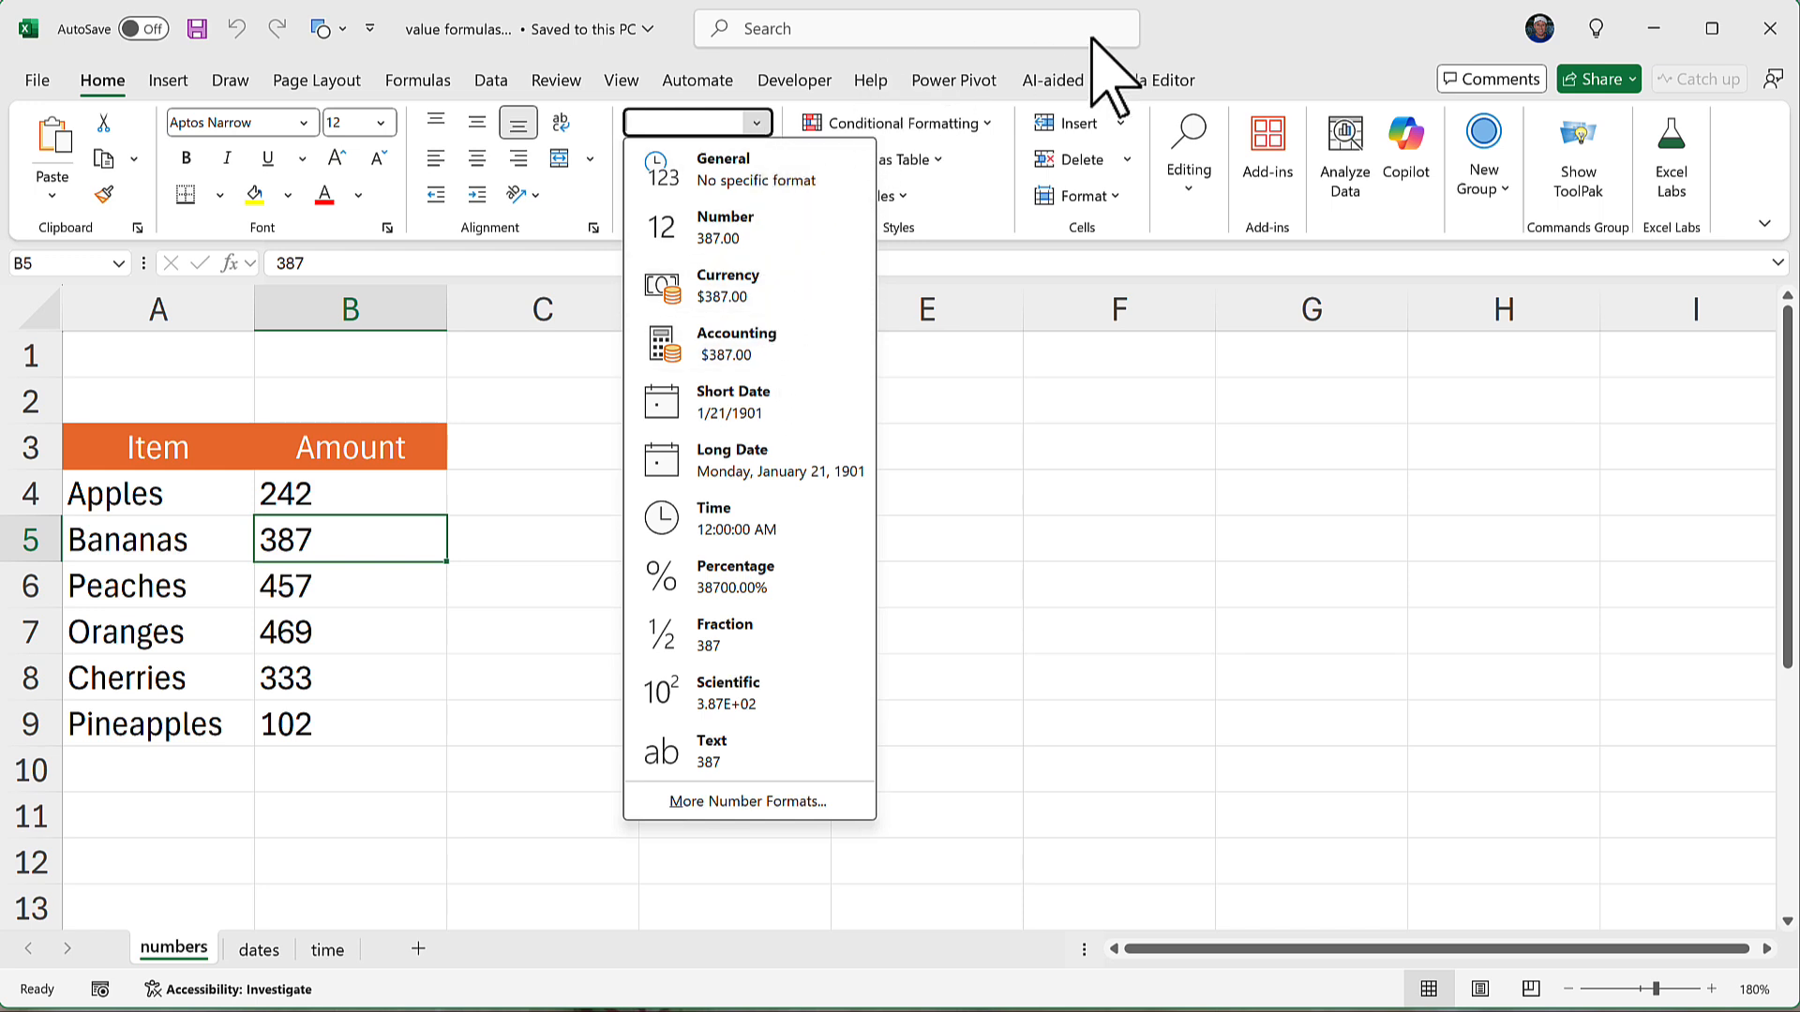
left_click(1219, 21)
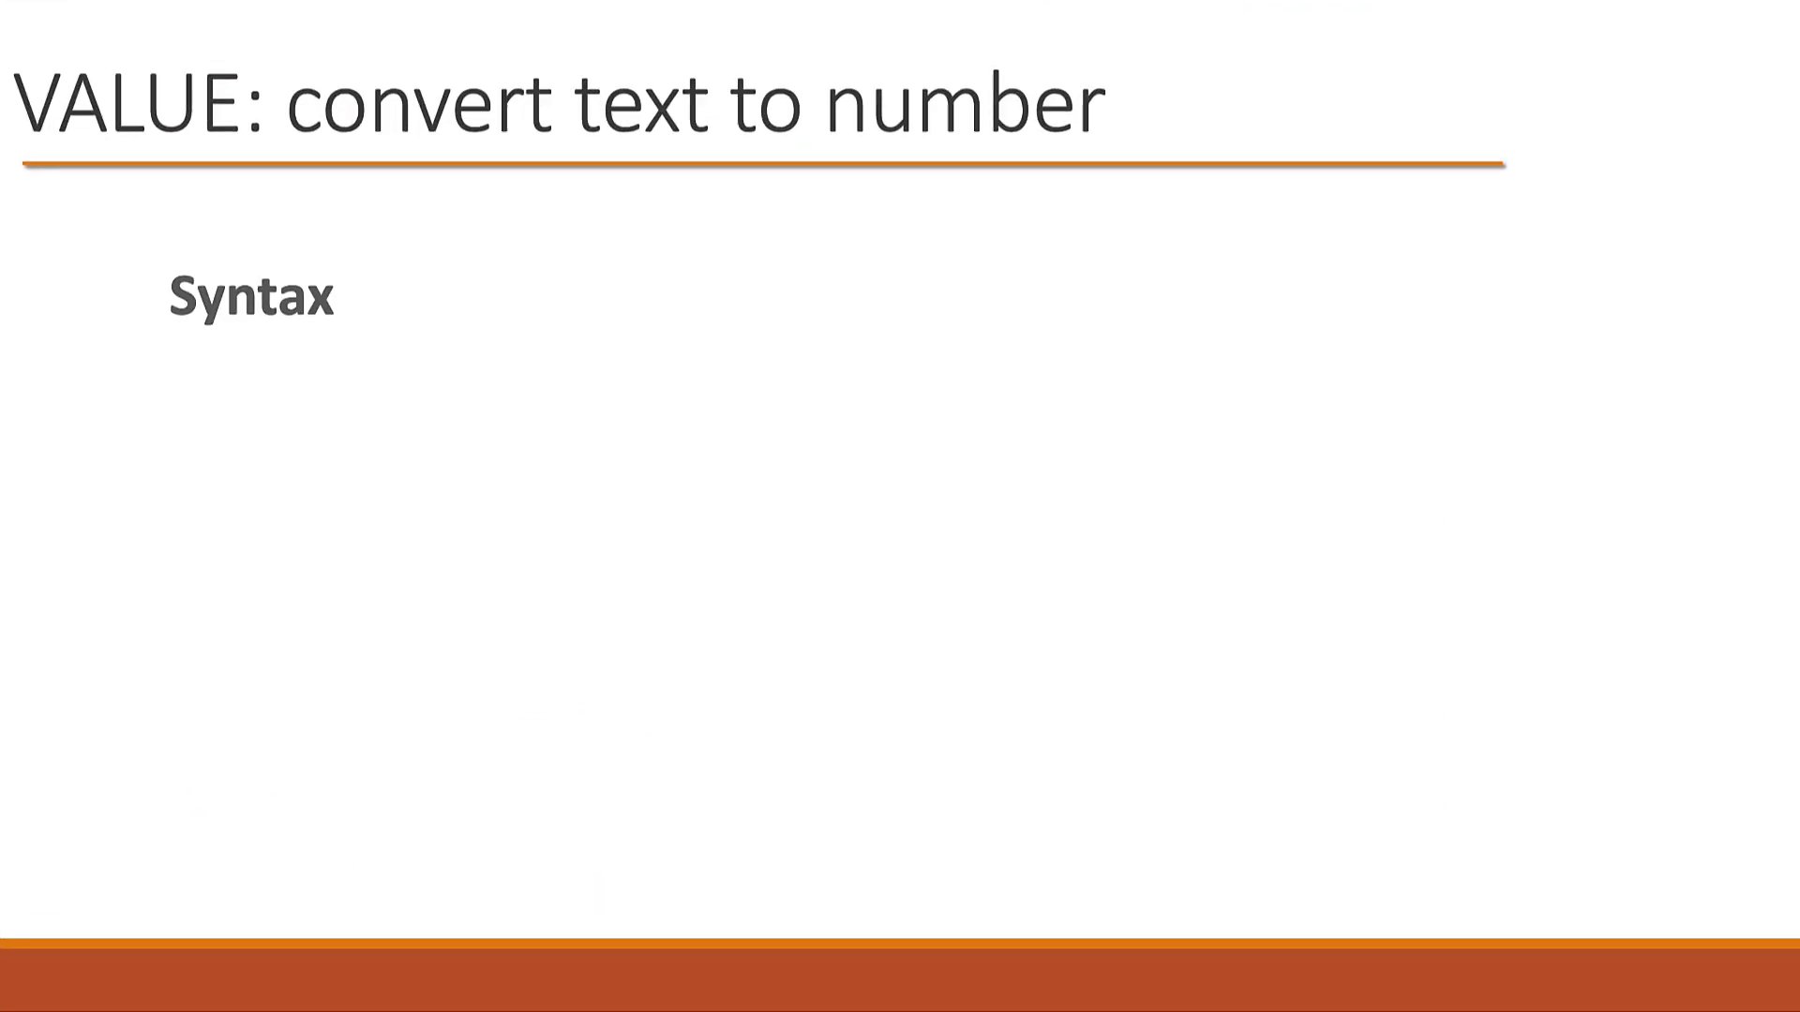
key("Right")
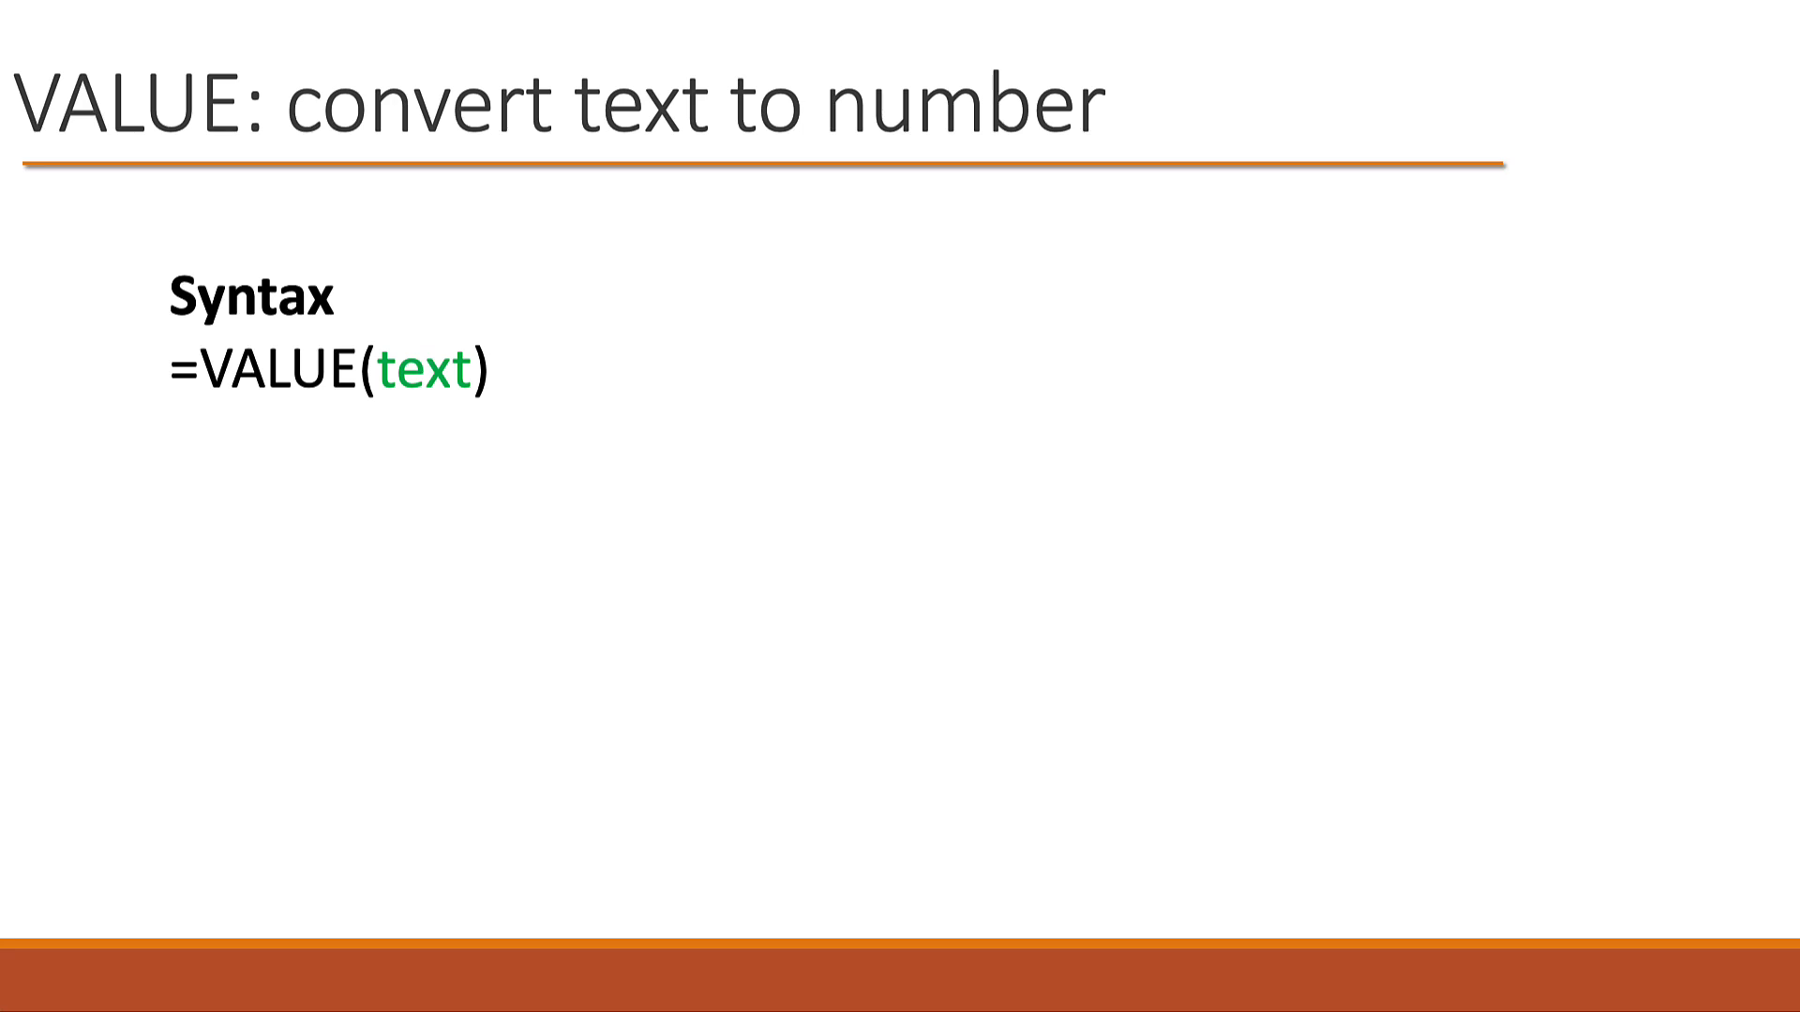
key("Right")
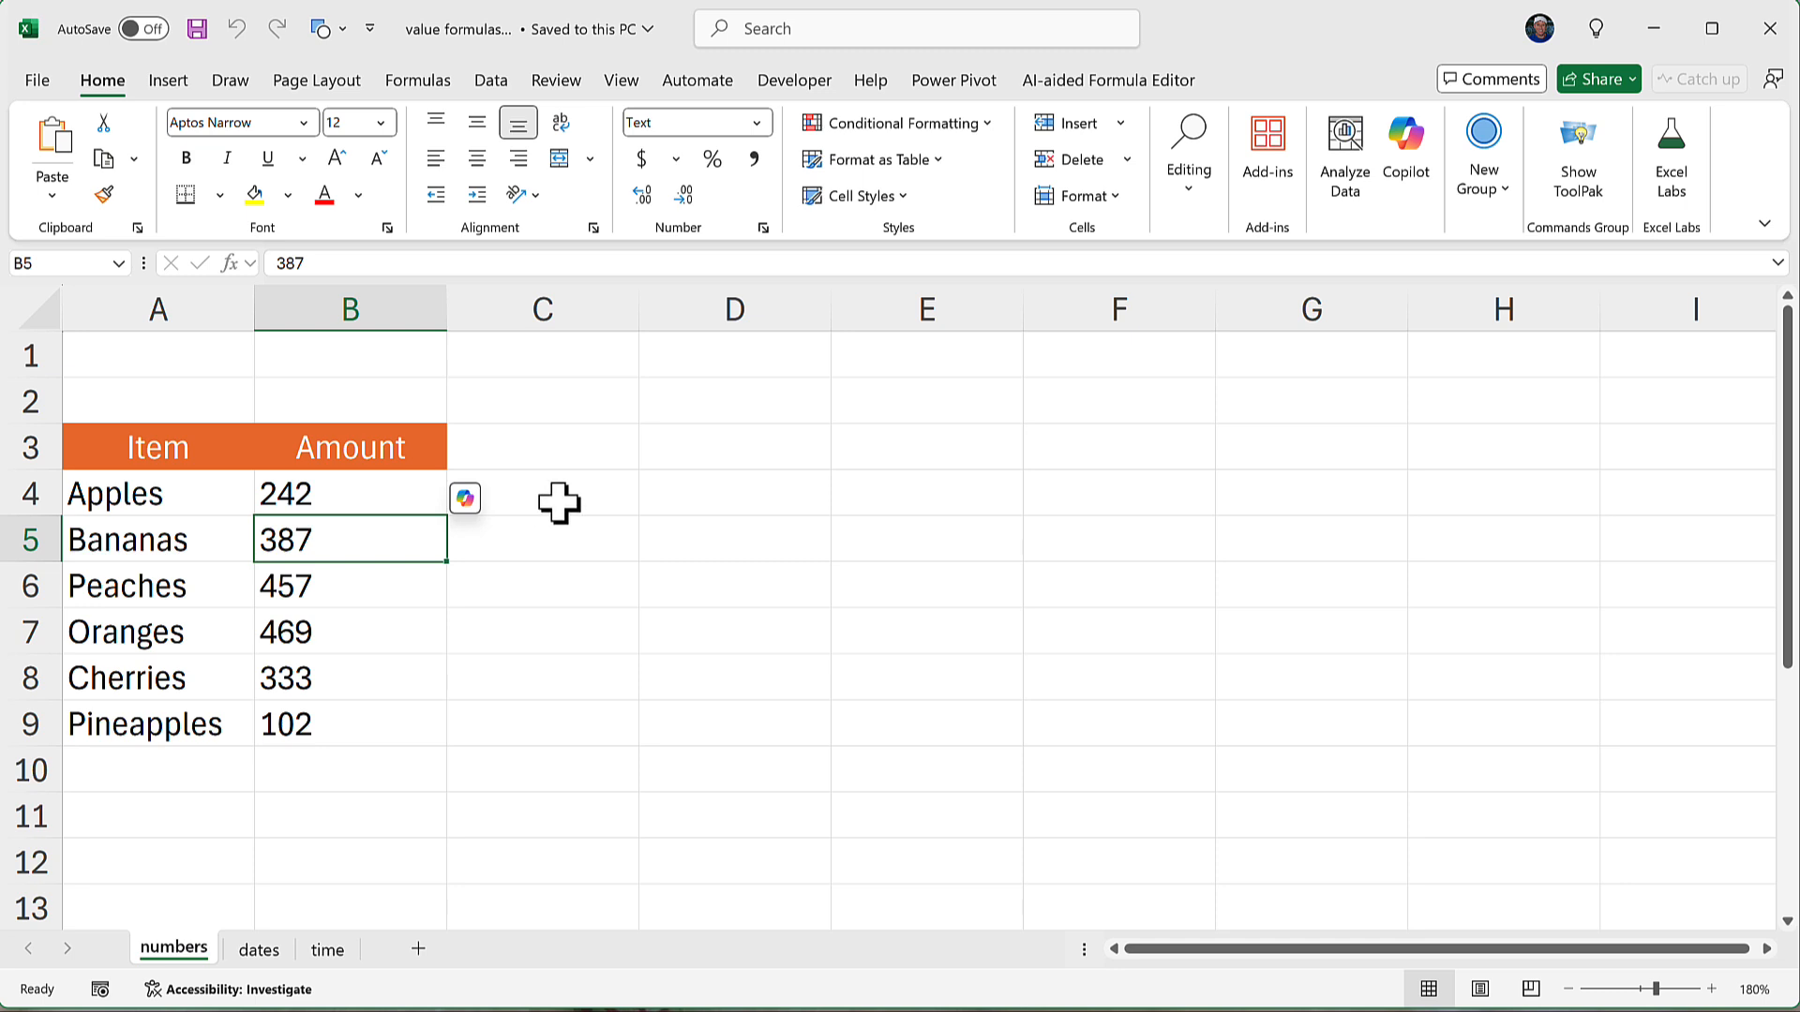
Enter =VALUE(B4) in C4 to convert the text amount to a number, and fill the formula down to C9.
left_click(559, 504)
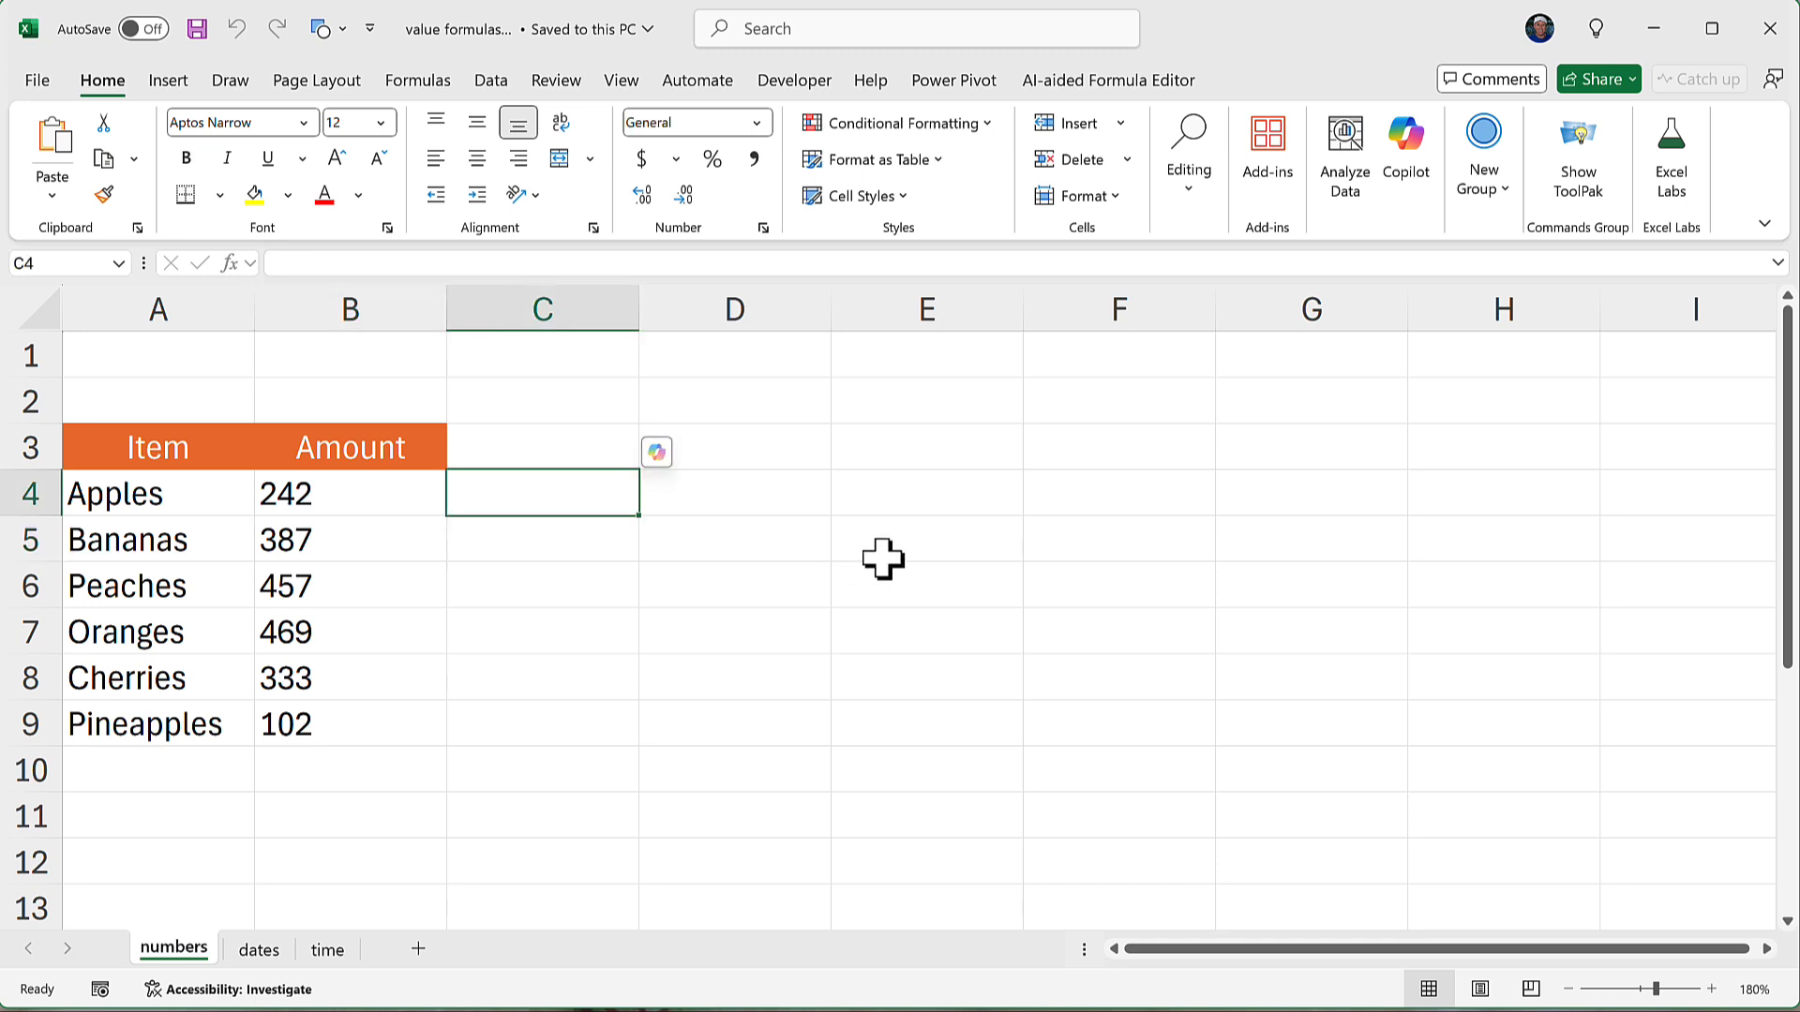
type("=v")
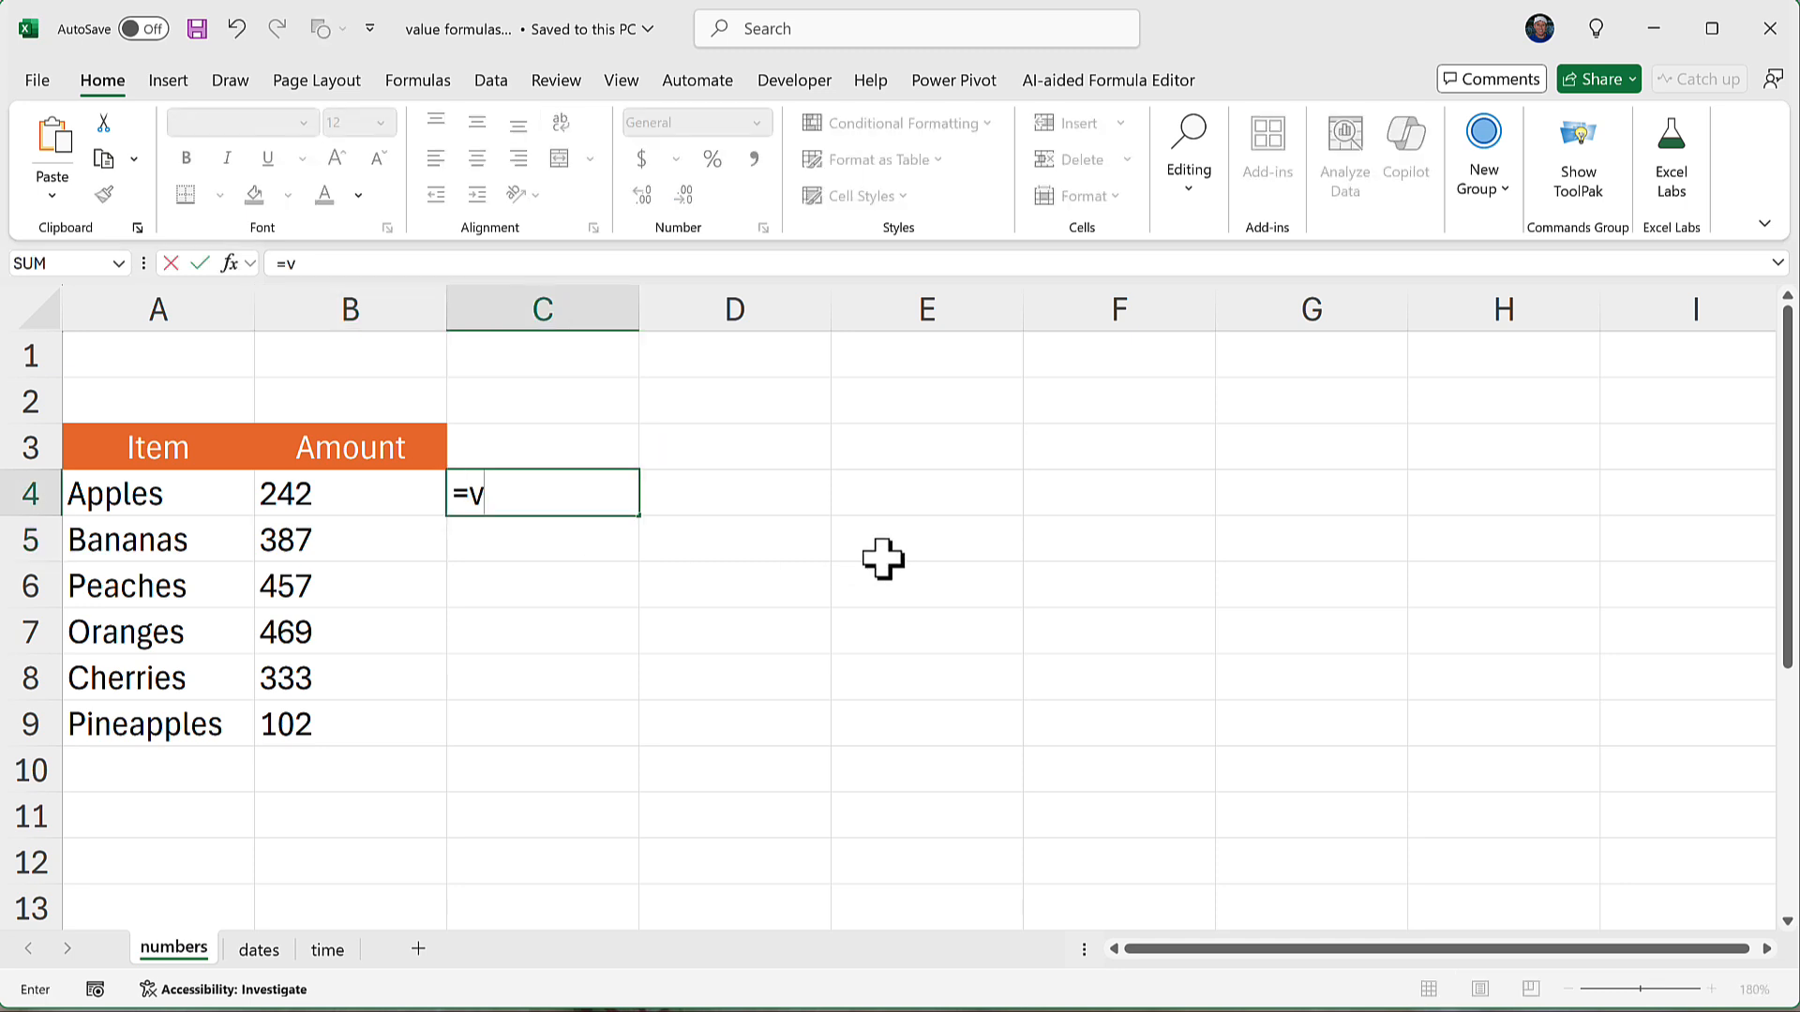
type("alue(")
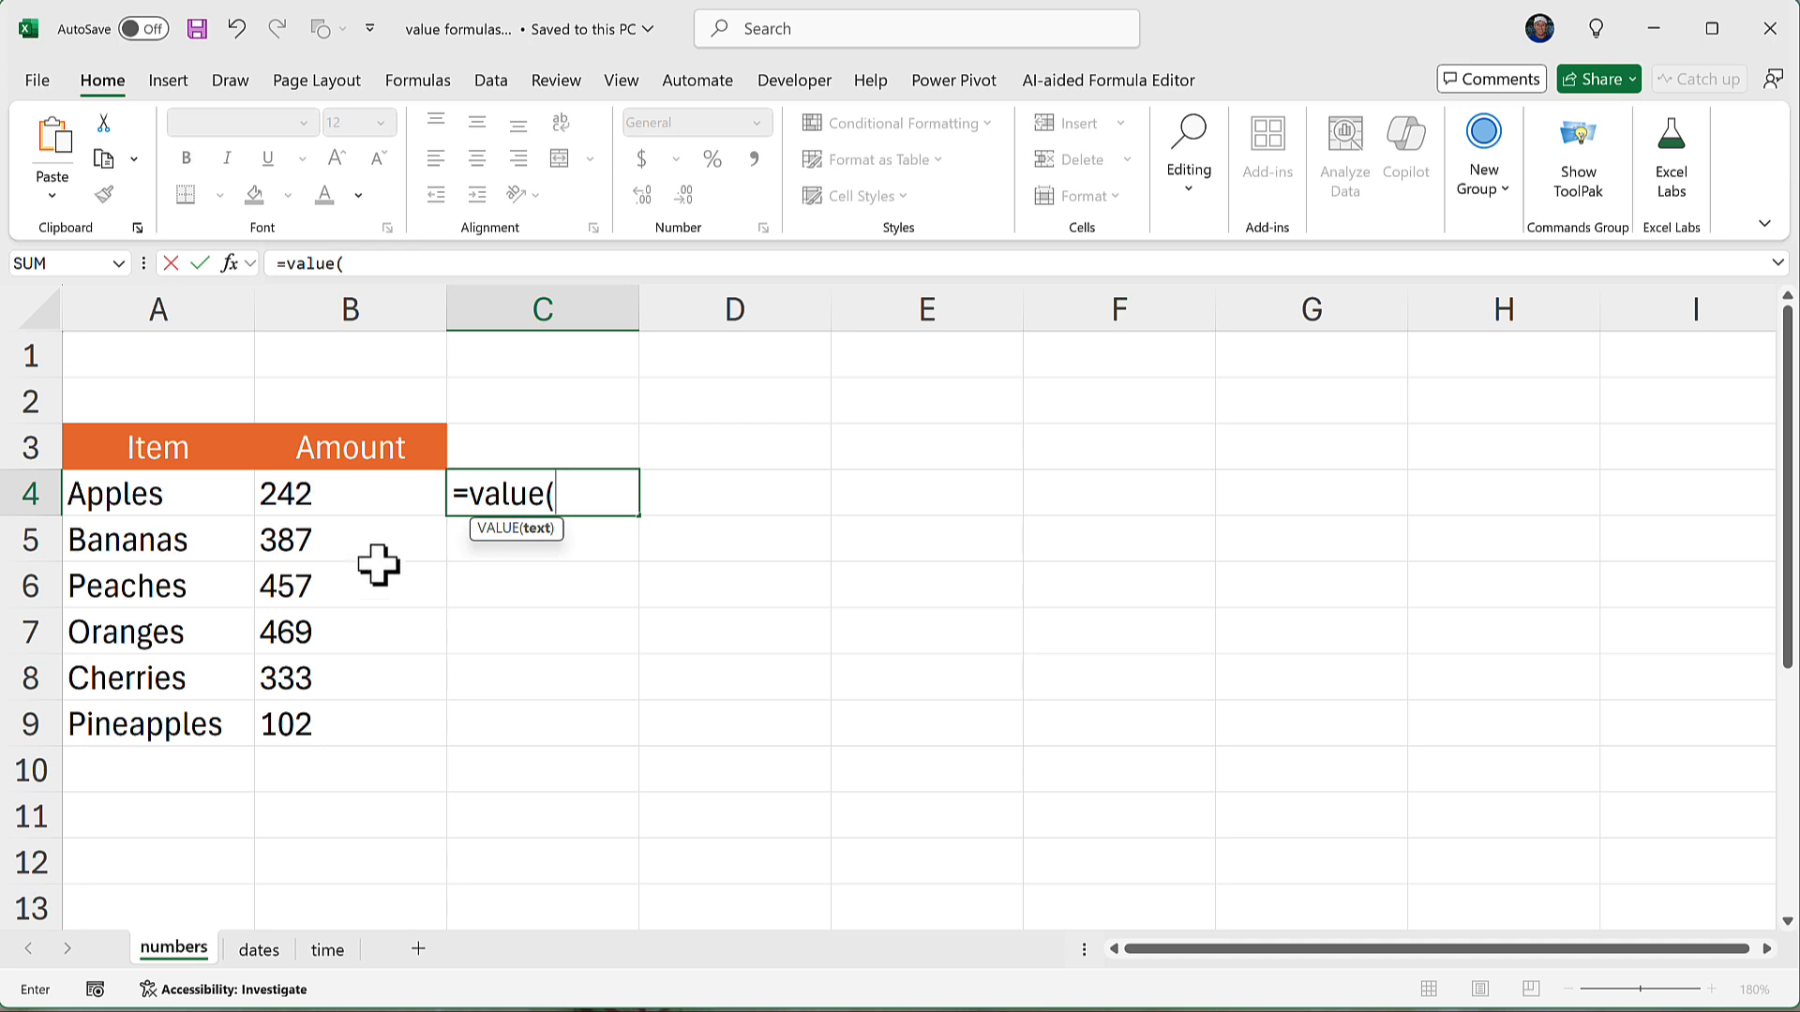
left_click(354, 500)
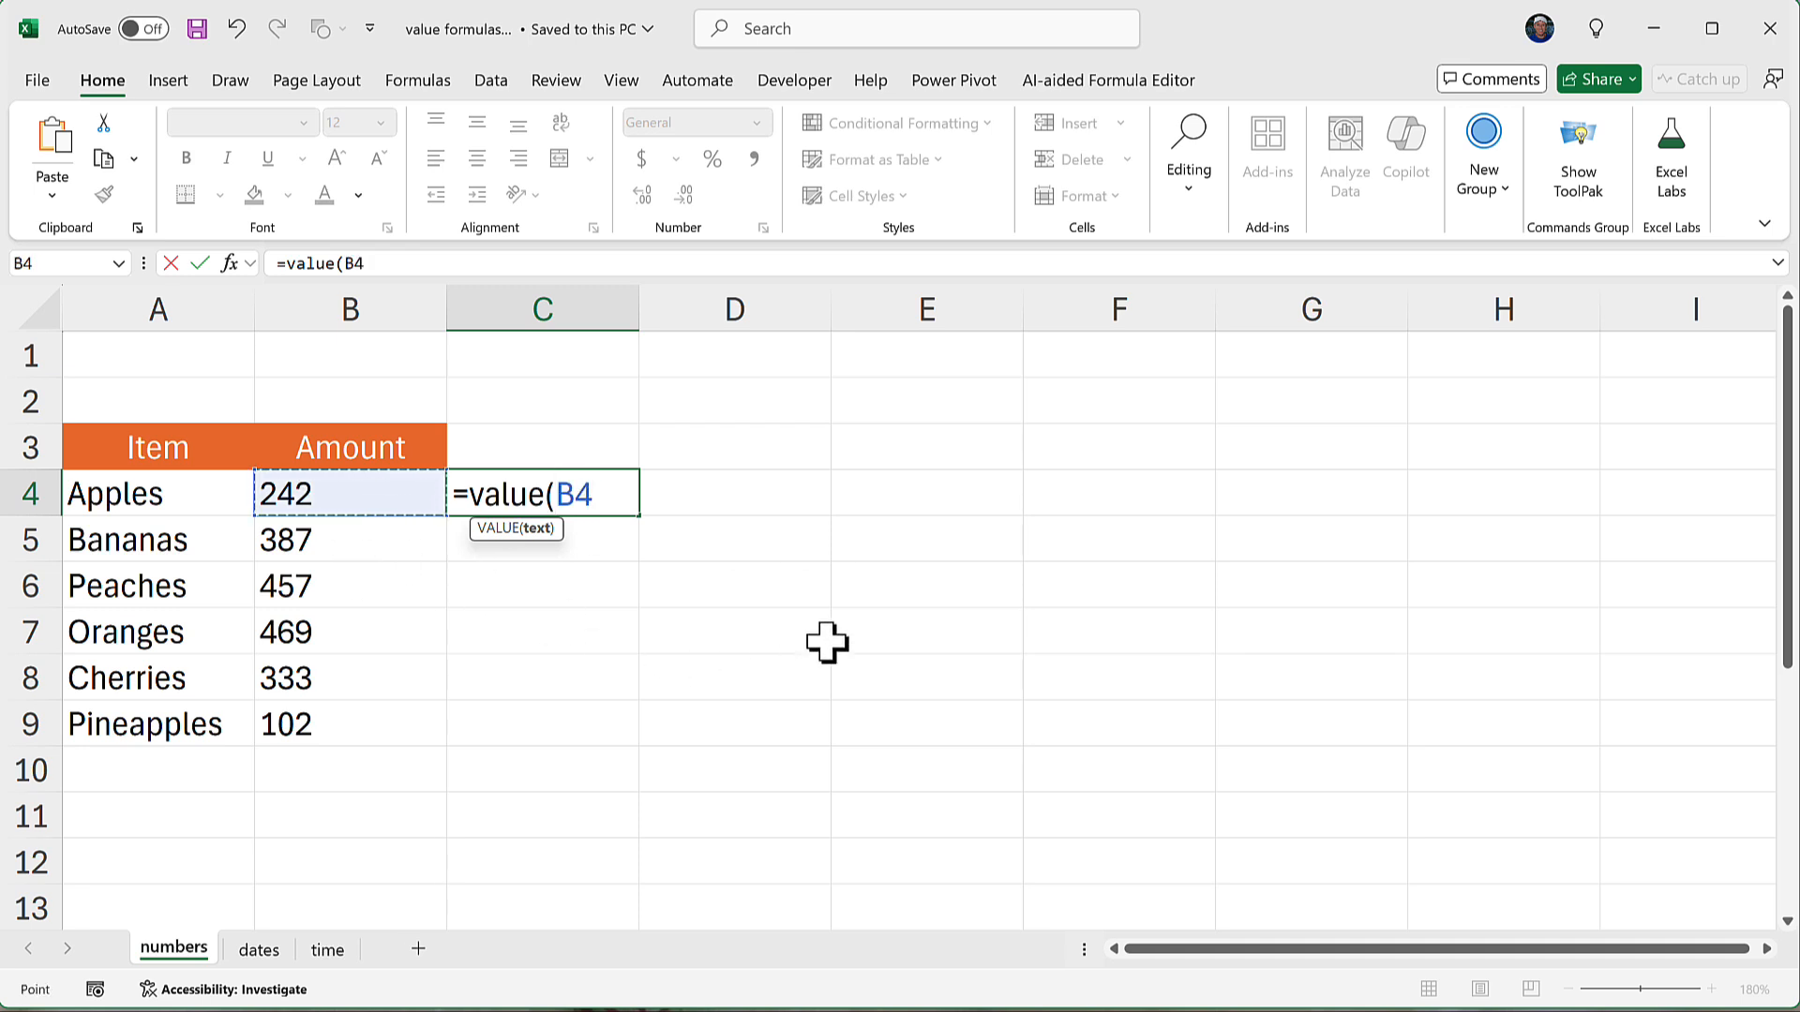
key("ctrl+Return")
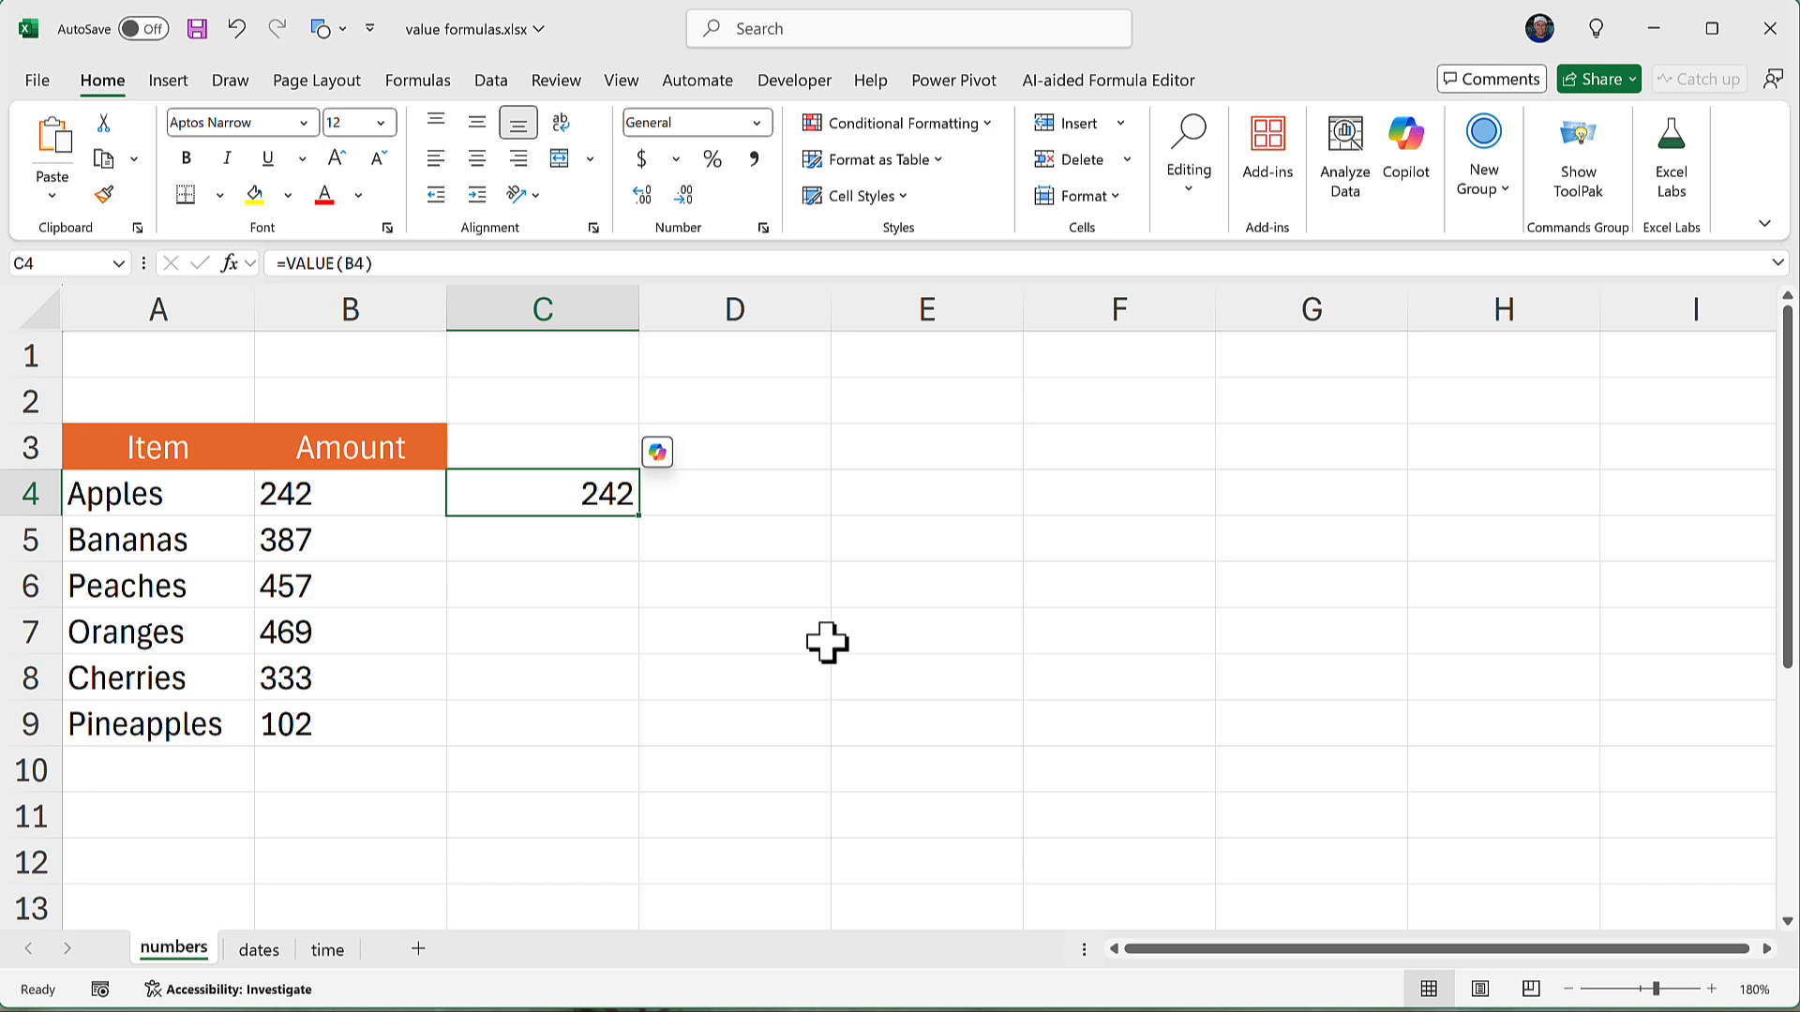
double_click(640, 523)
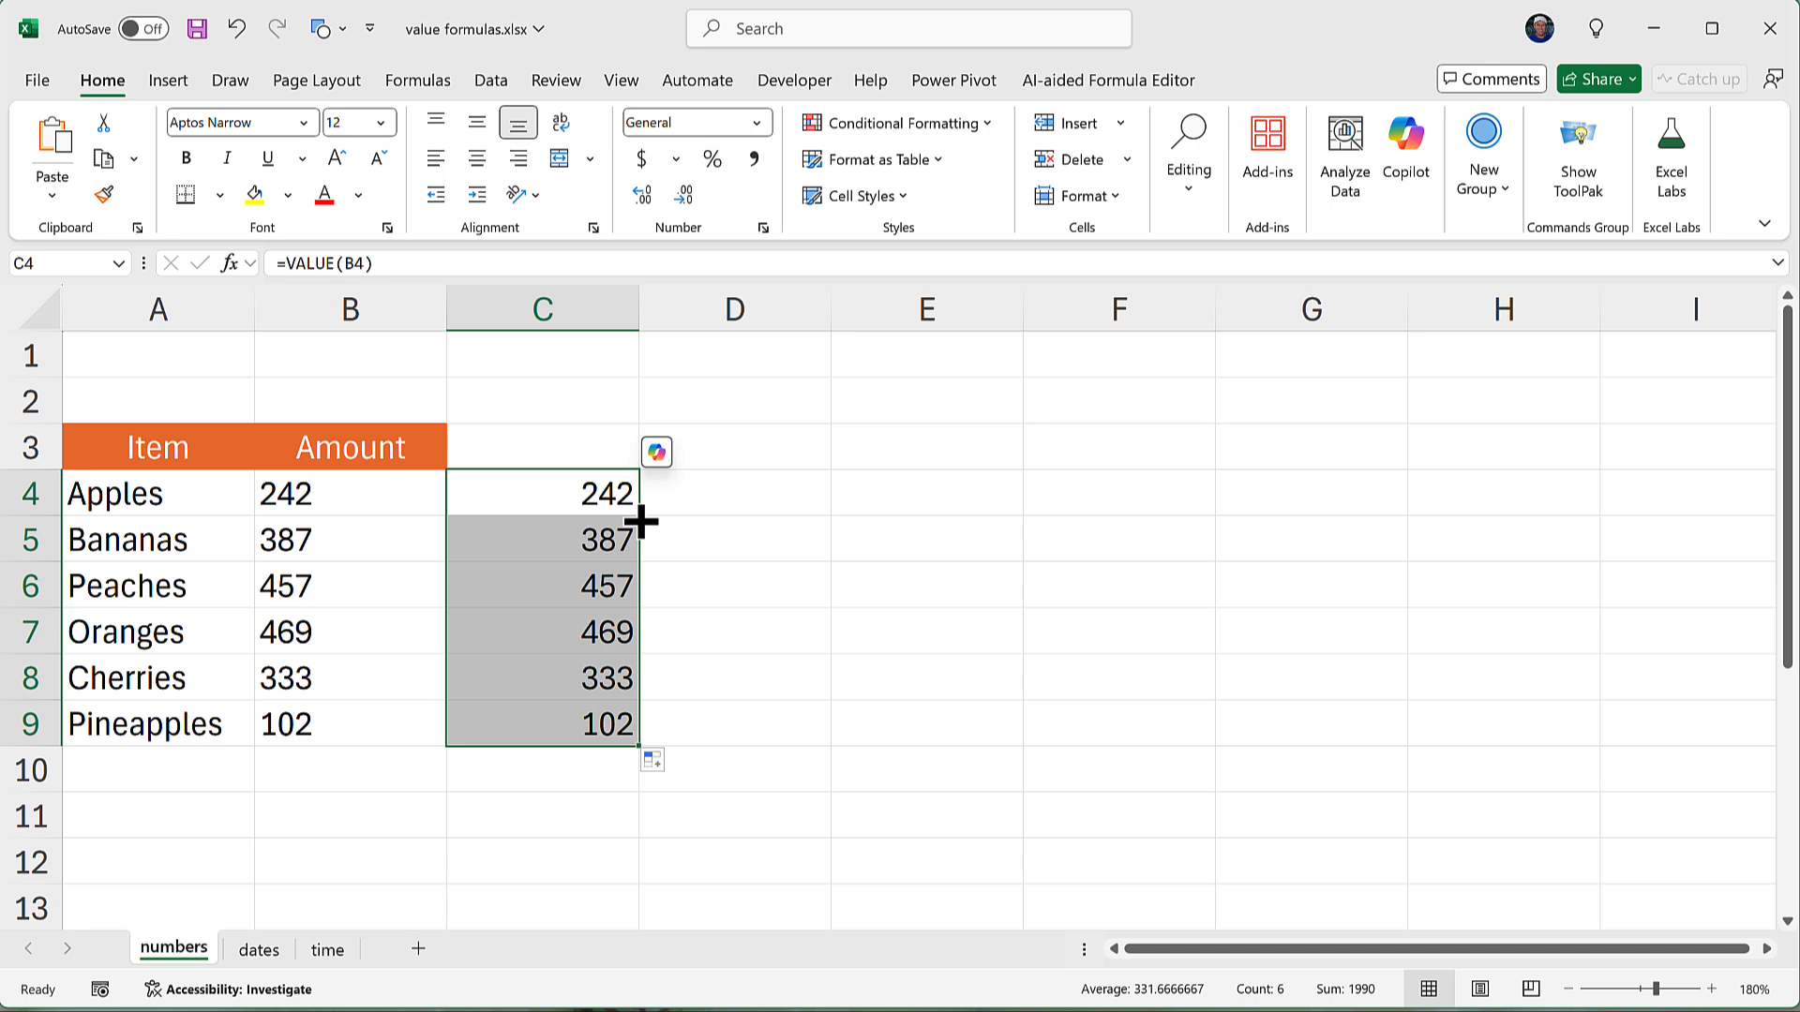
left_click(590, 525)
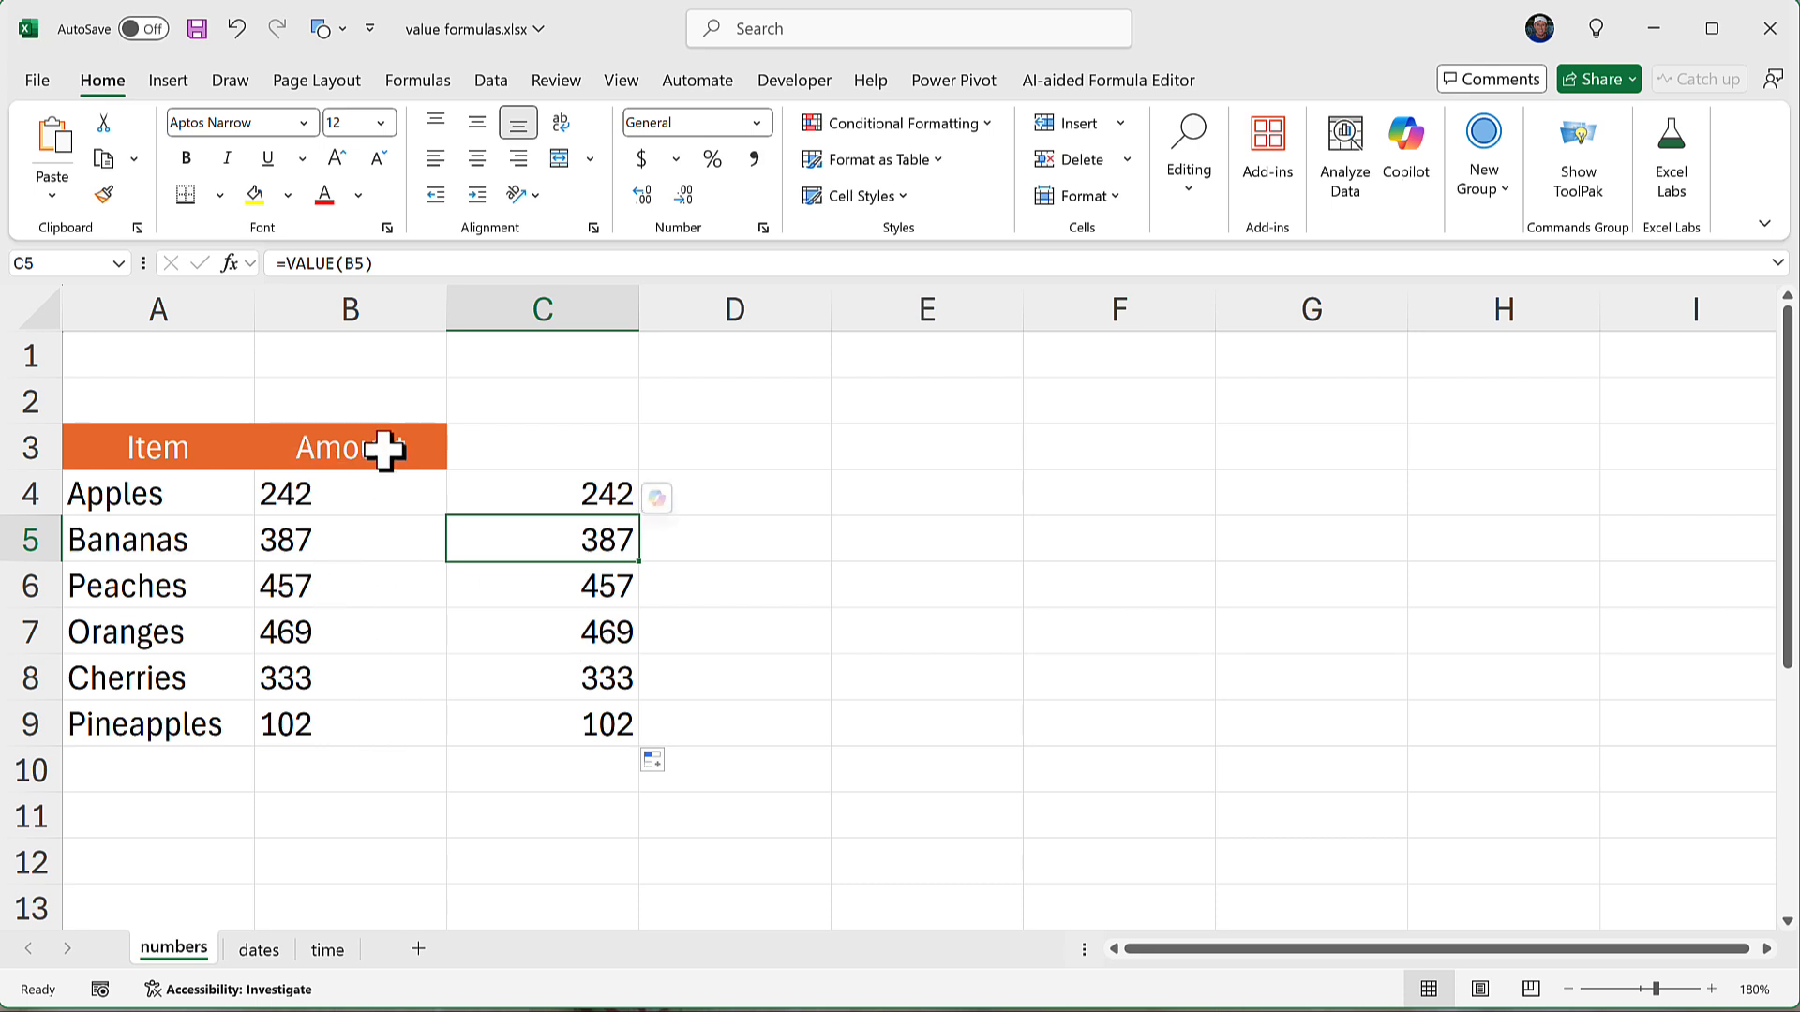
Replace the VALUE formulas in C4:C9 with their values by pasting the copied range over itself as values only.
left_click_drag(558, 494, 570, 721)
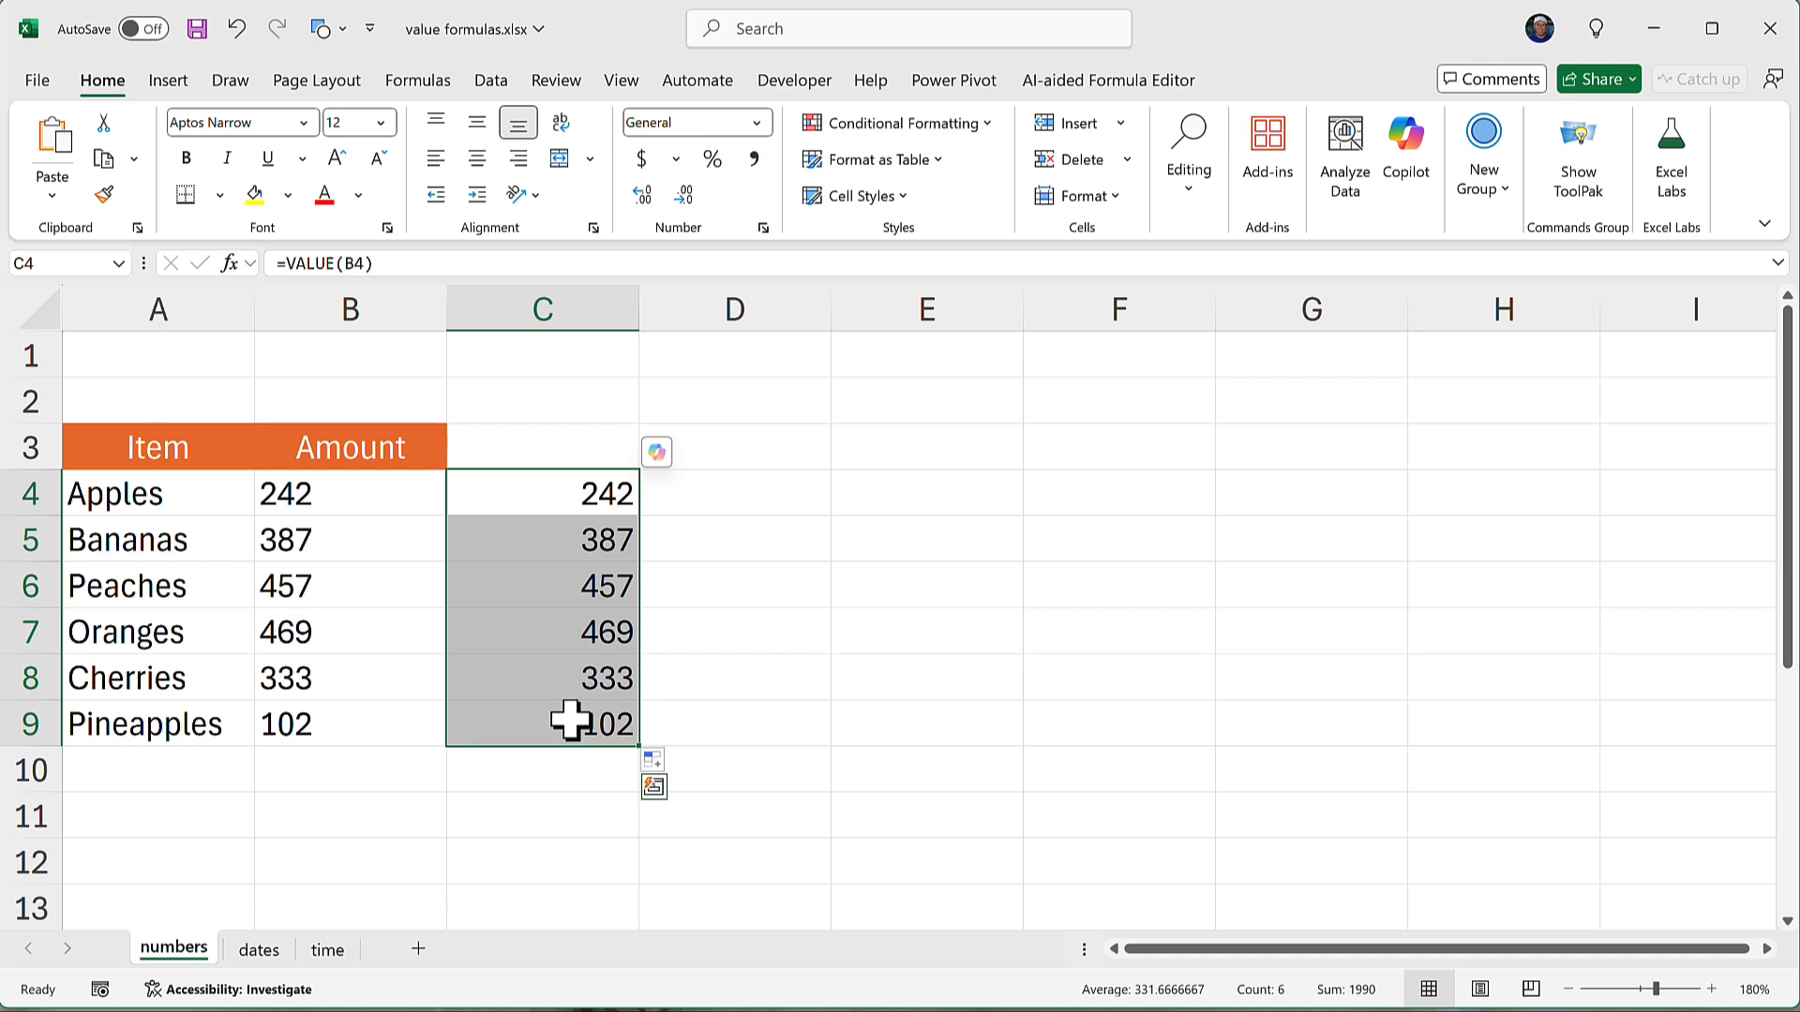
key("ctrl+c")
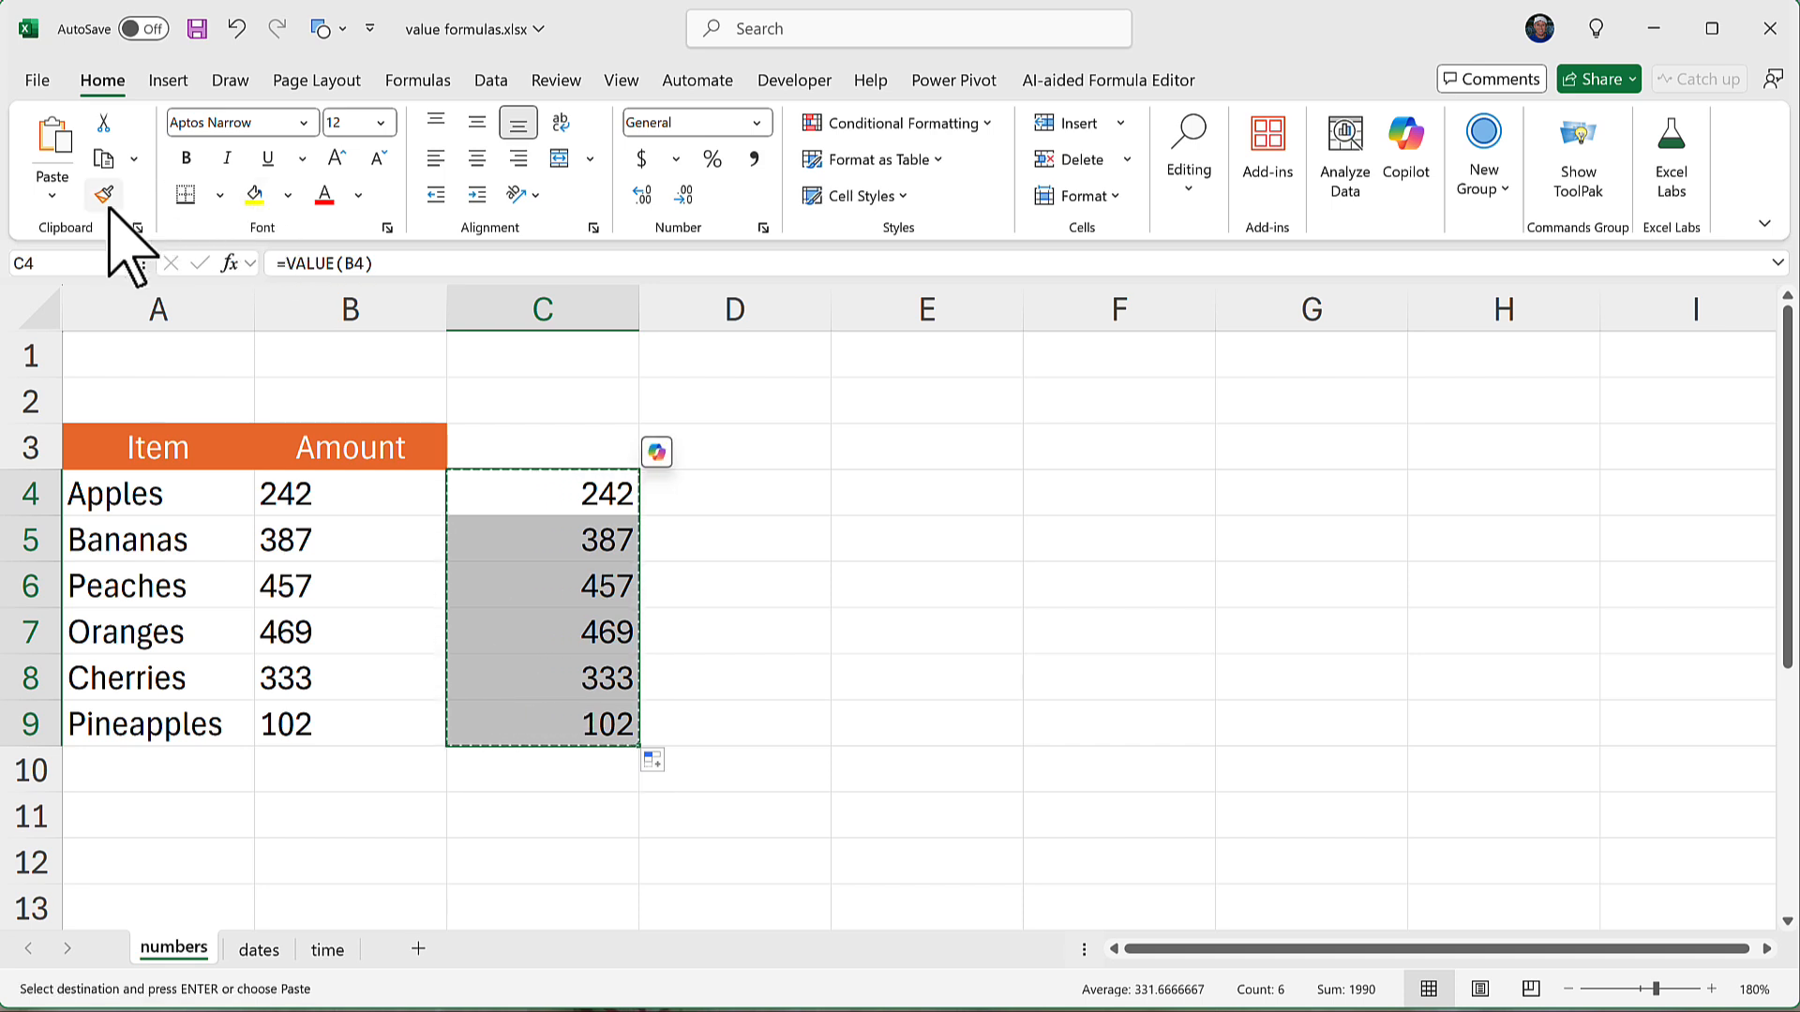
left_click(53, 195)
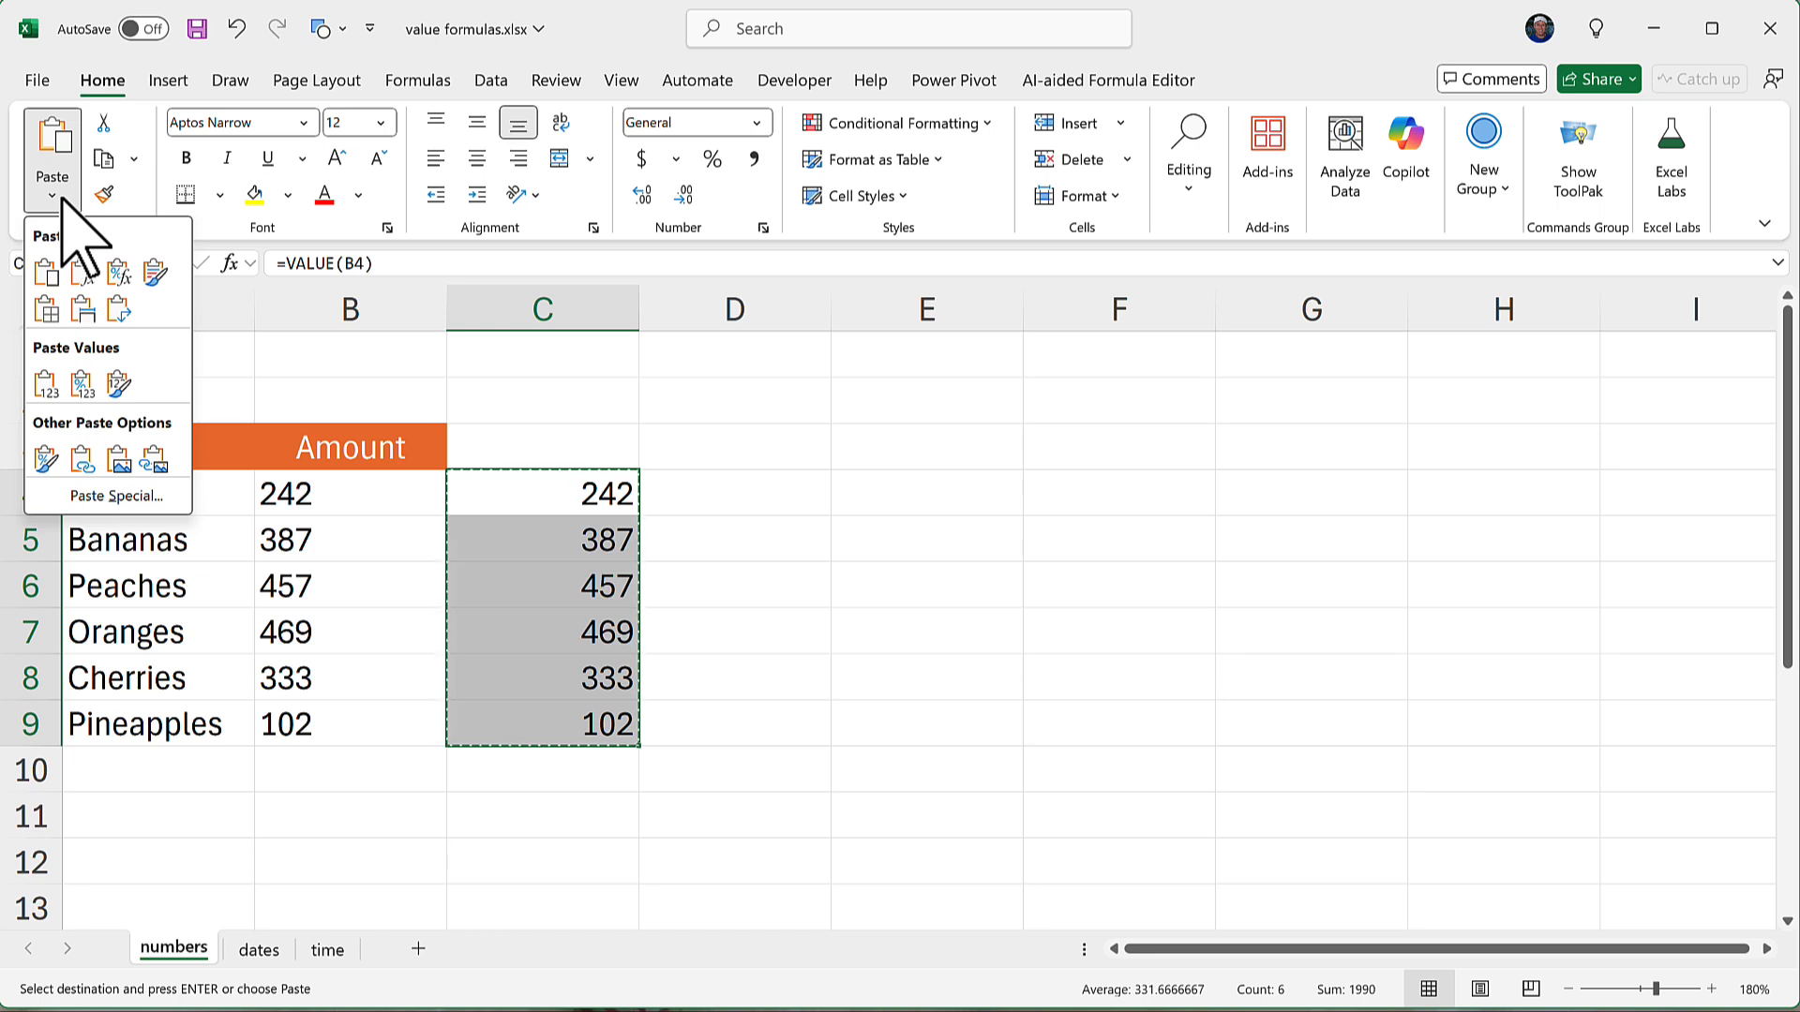
left_click(47, 382)
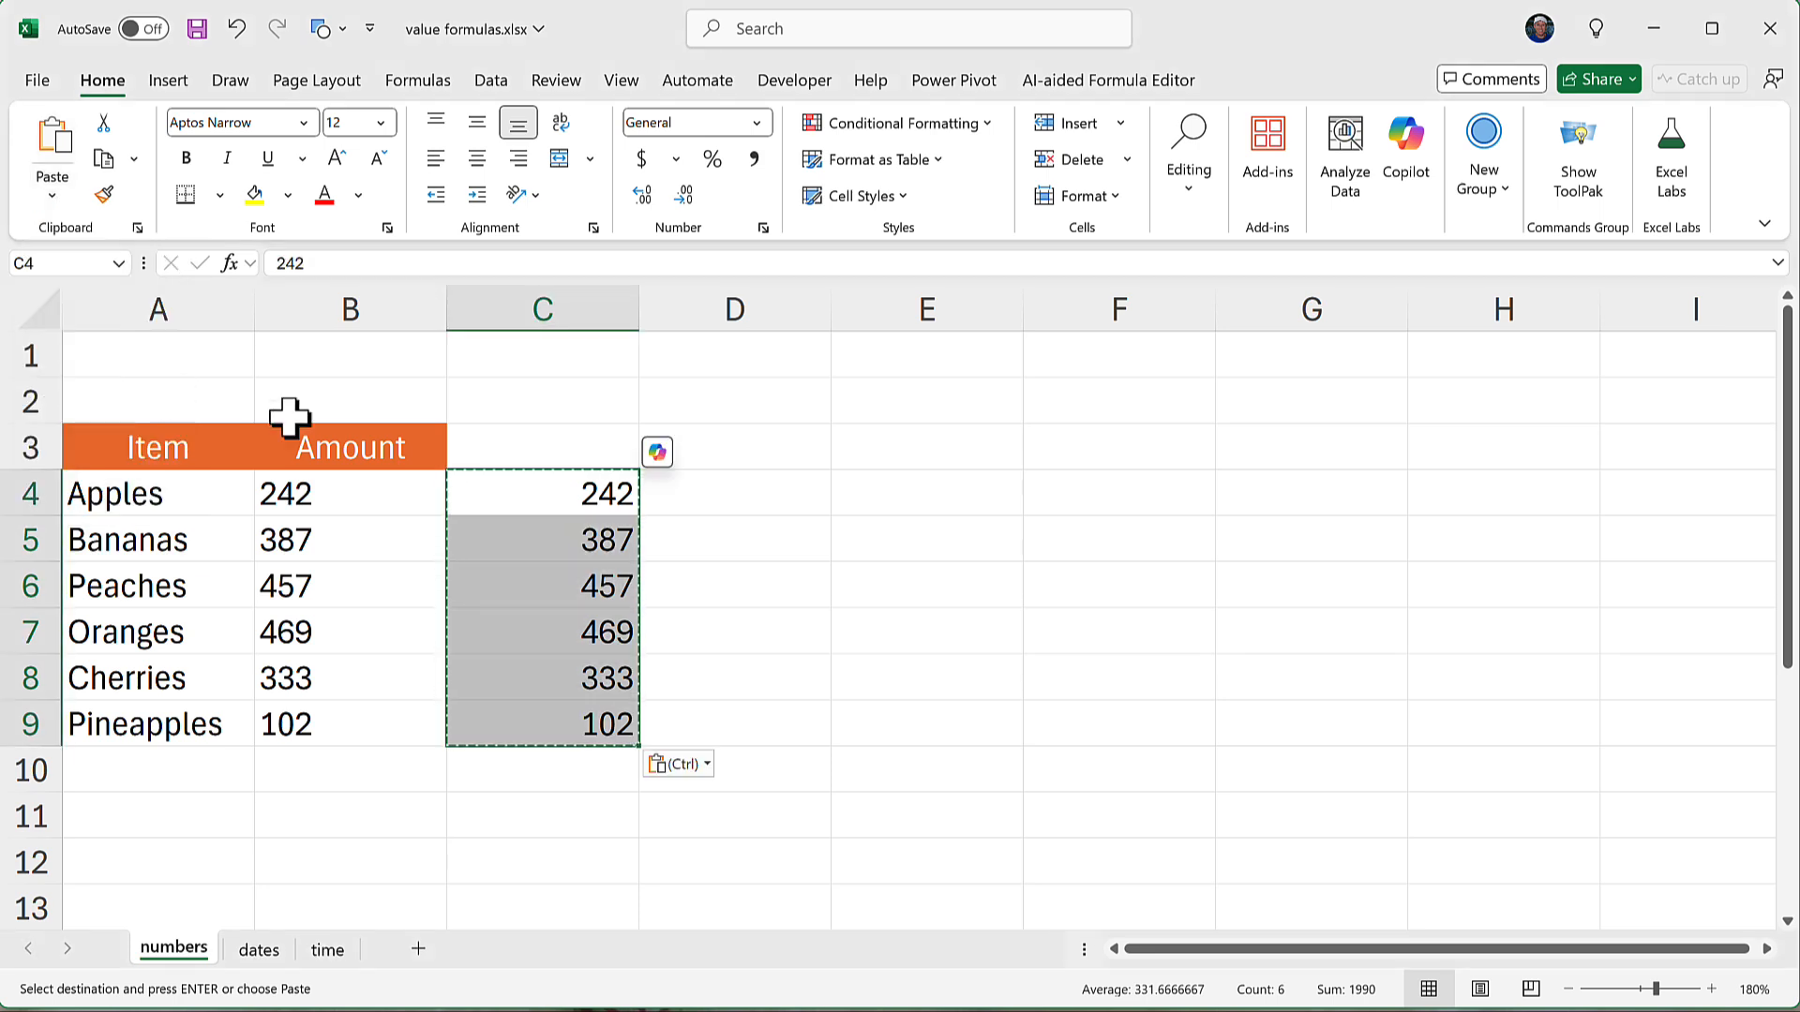
key("Escape")
left_click(582, 511)
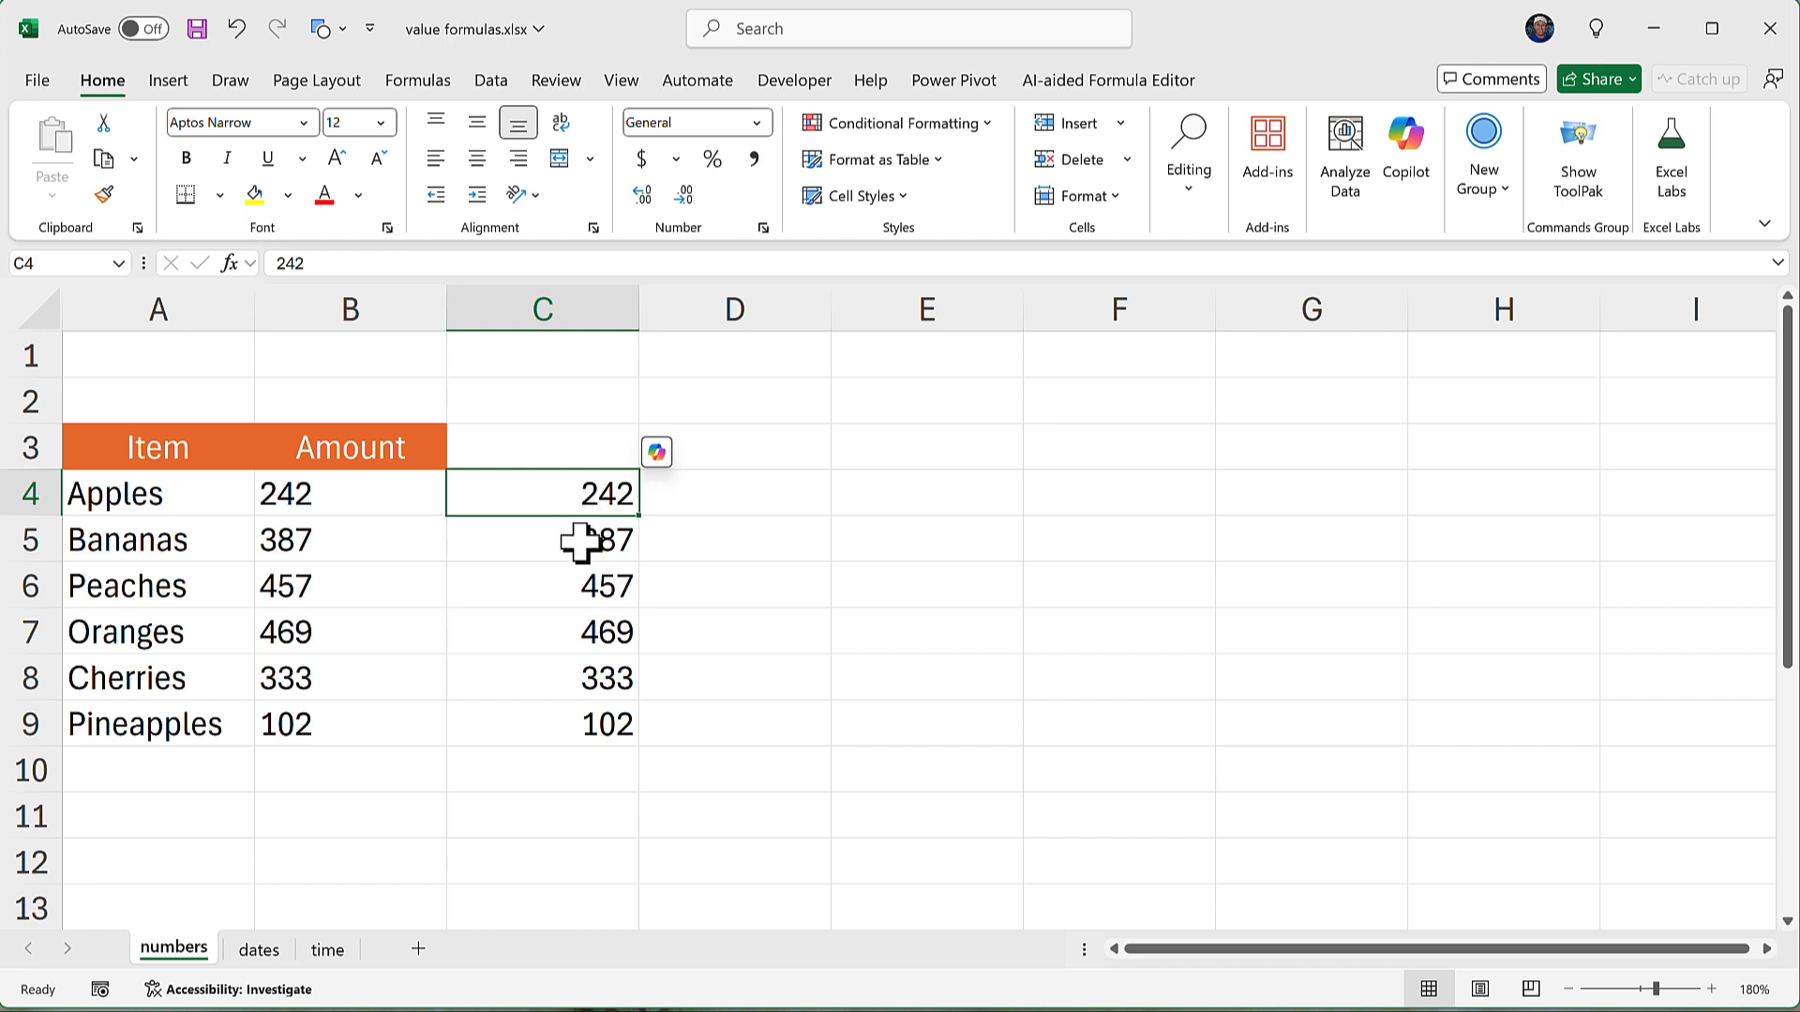
left_click(587, 540)
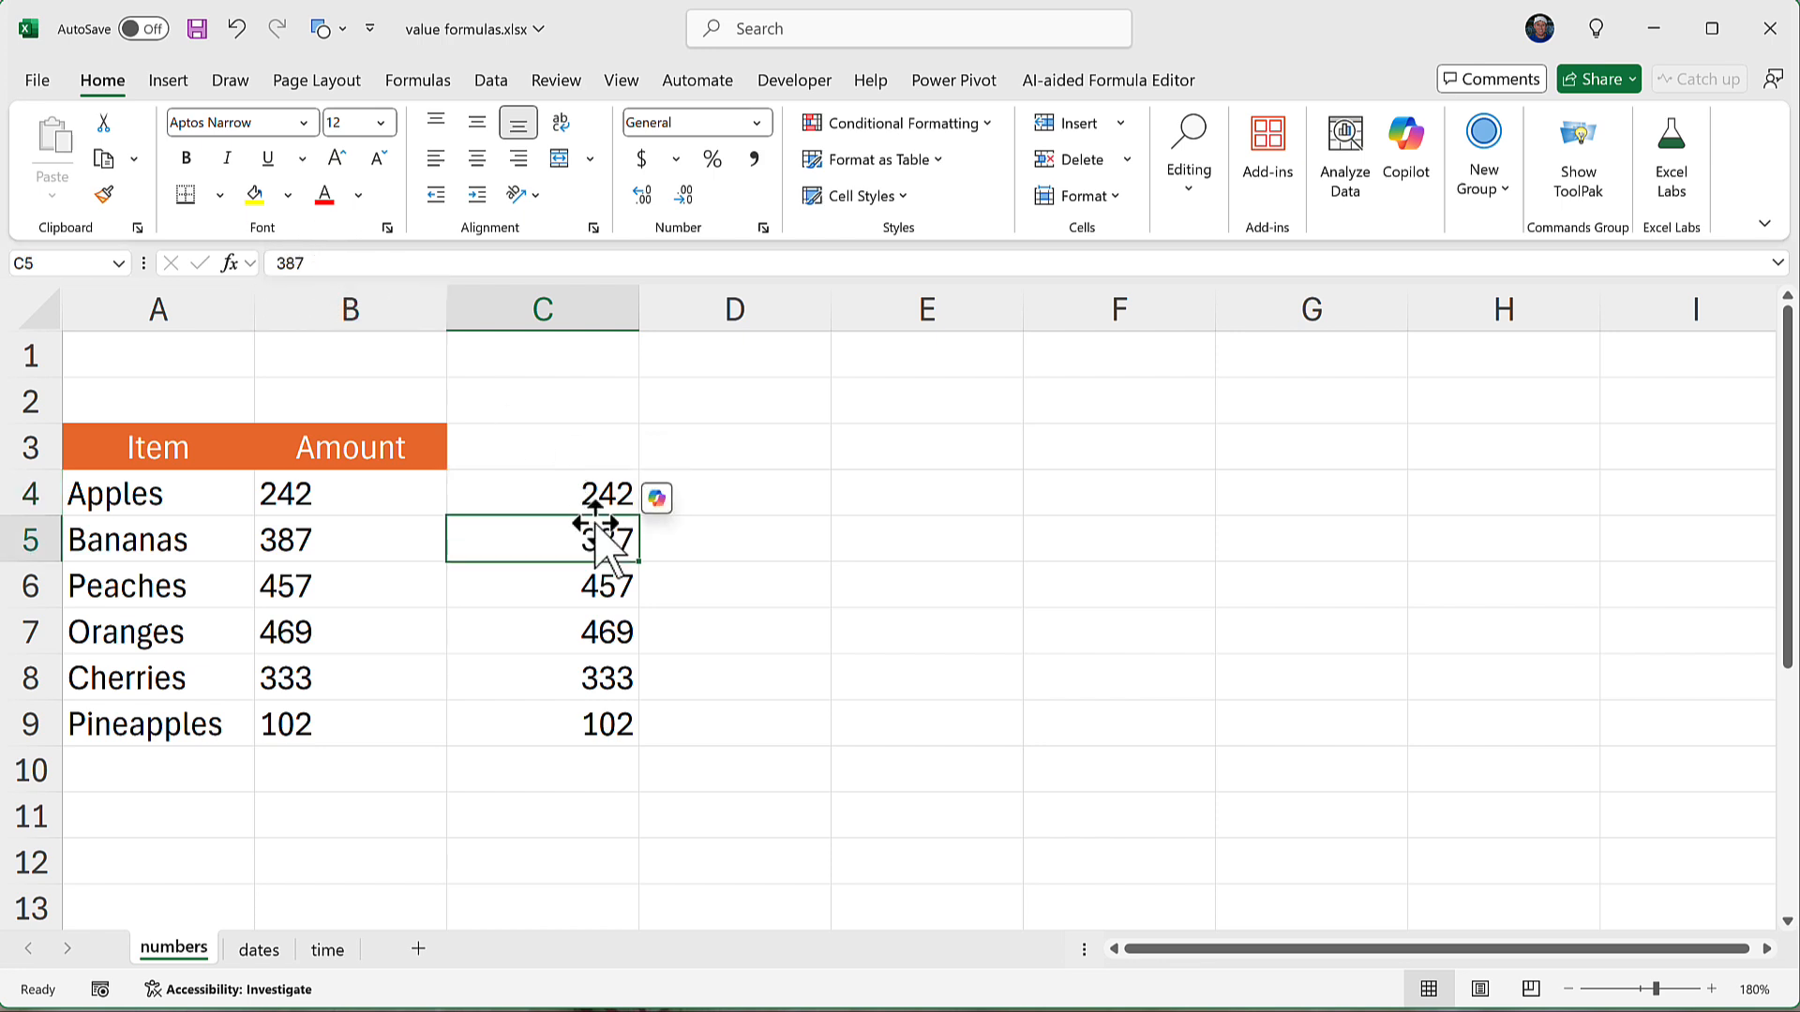
Delete the text amounts in B4:B9 and move the converted numbers from C4:C9 into their place.
left_click_drag(366, 494, 375, 718)
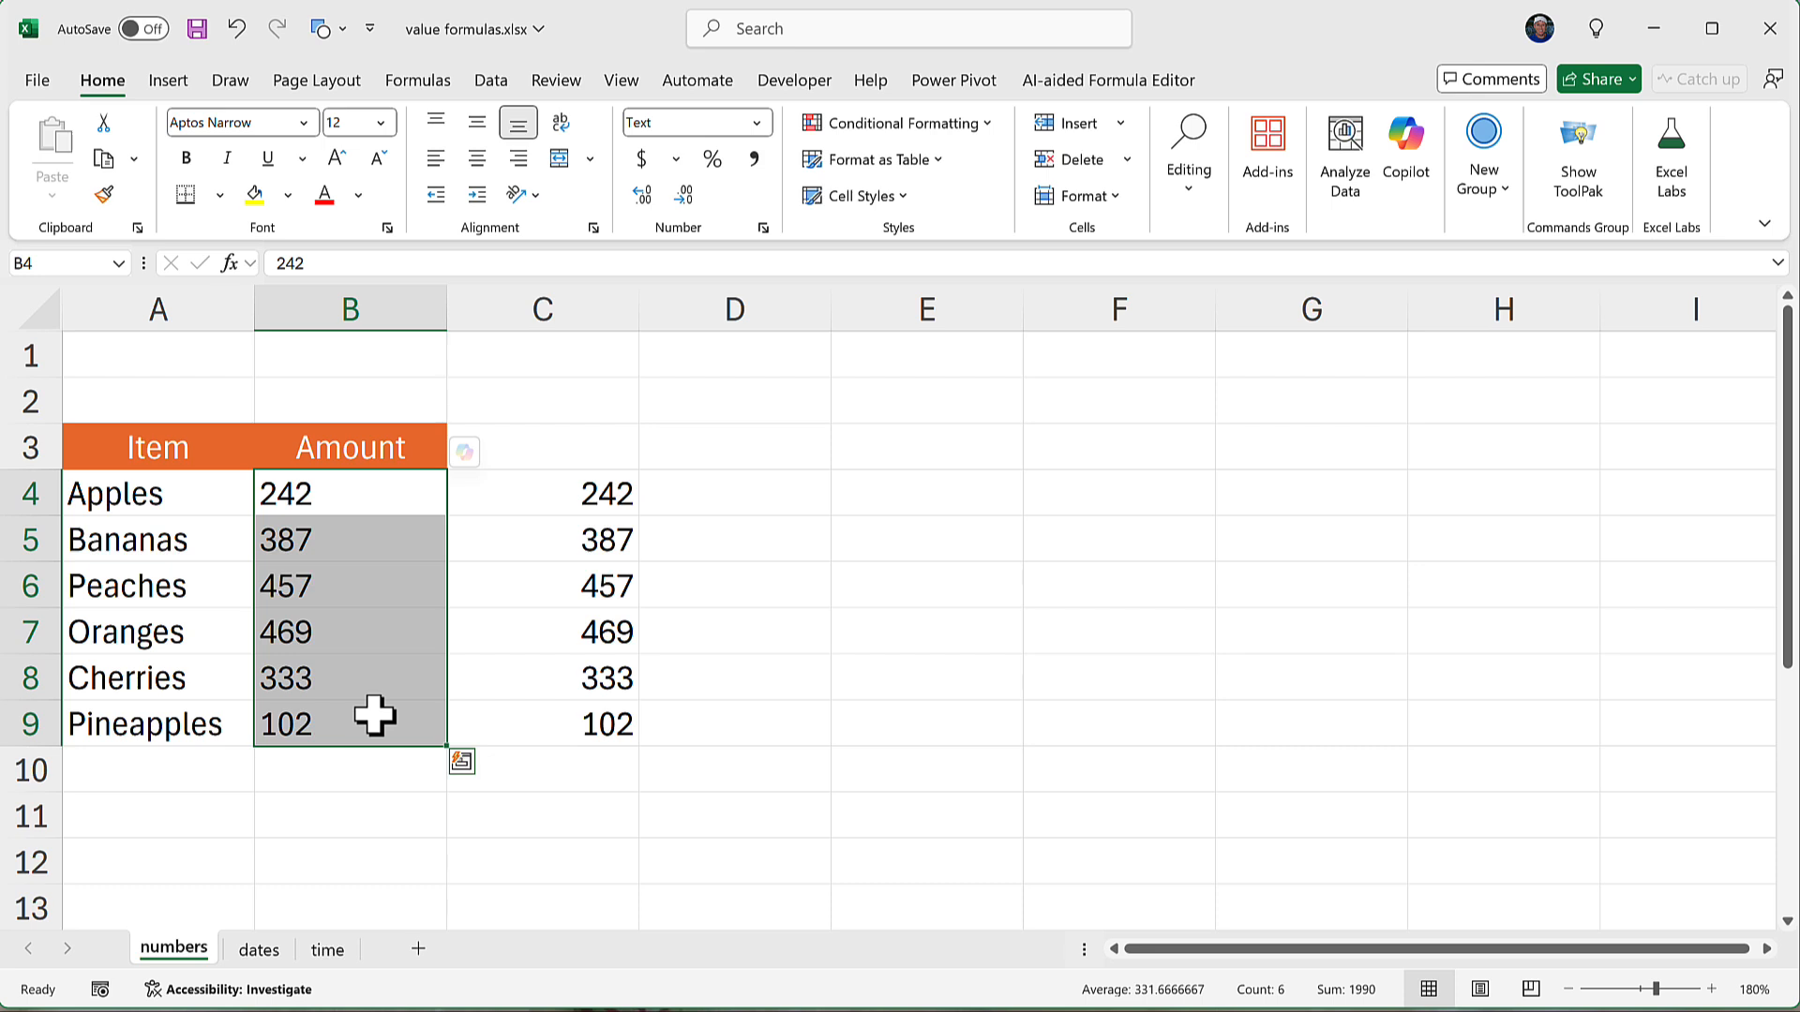
key("Delete")
left_click_drag(559, 486, 575, 735)
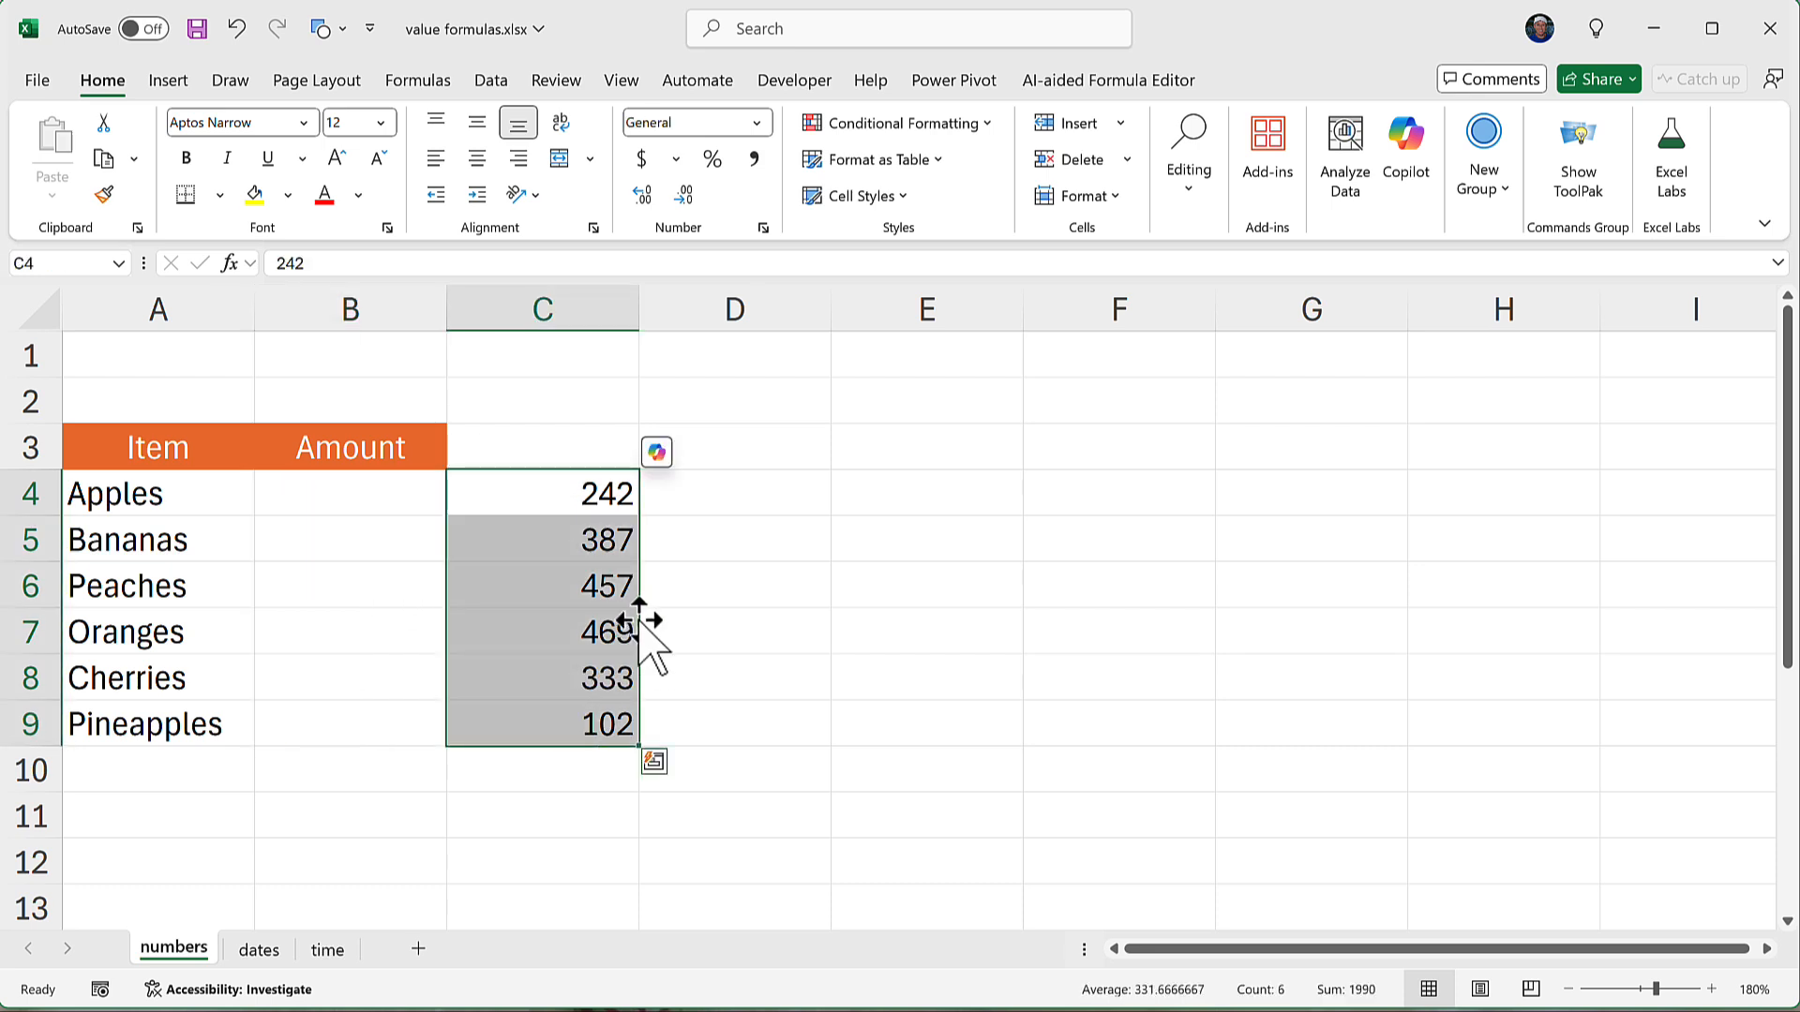
left_click_drag(640, 620, 402, 610)
left_click(384, 638)
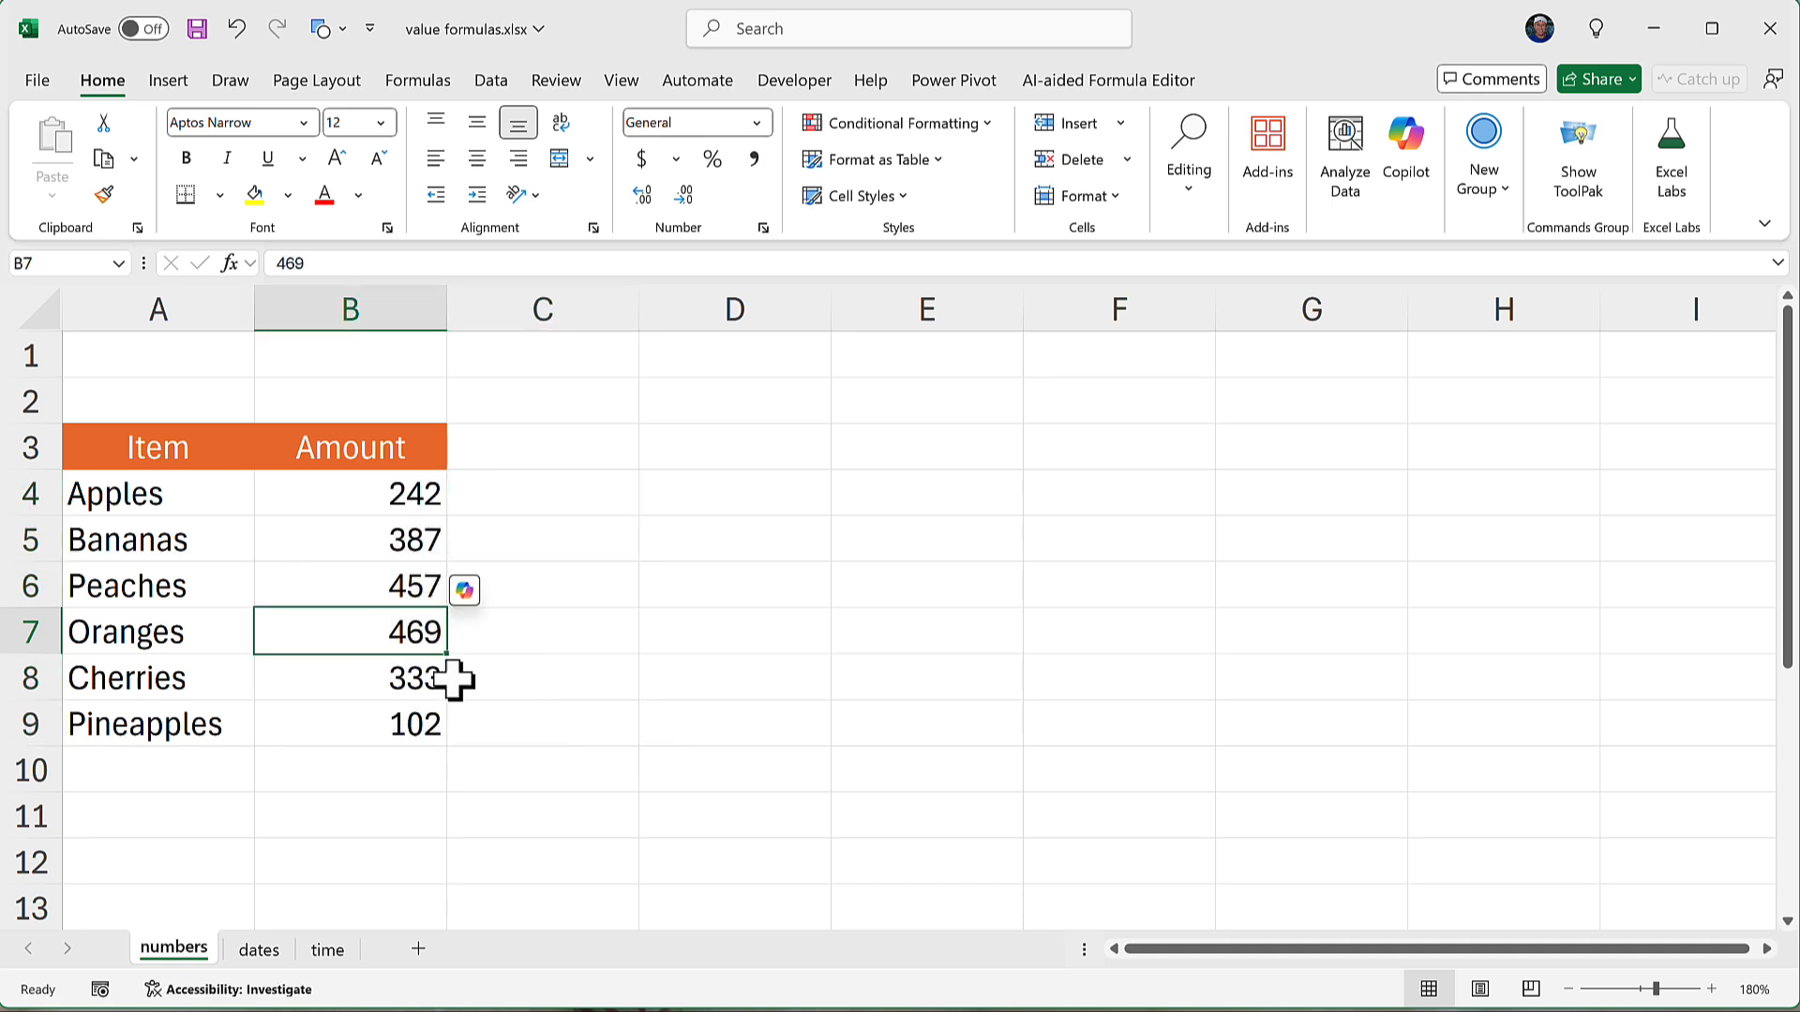
Add an AutoSum total of the Amount column in B10.
left_click(384, 769)
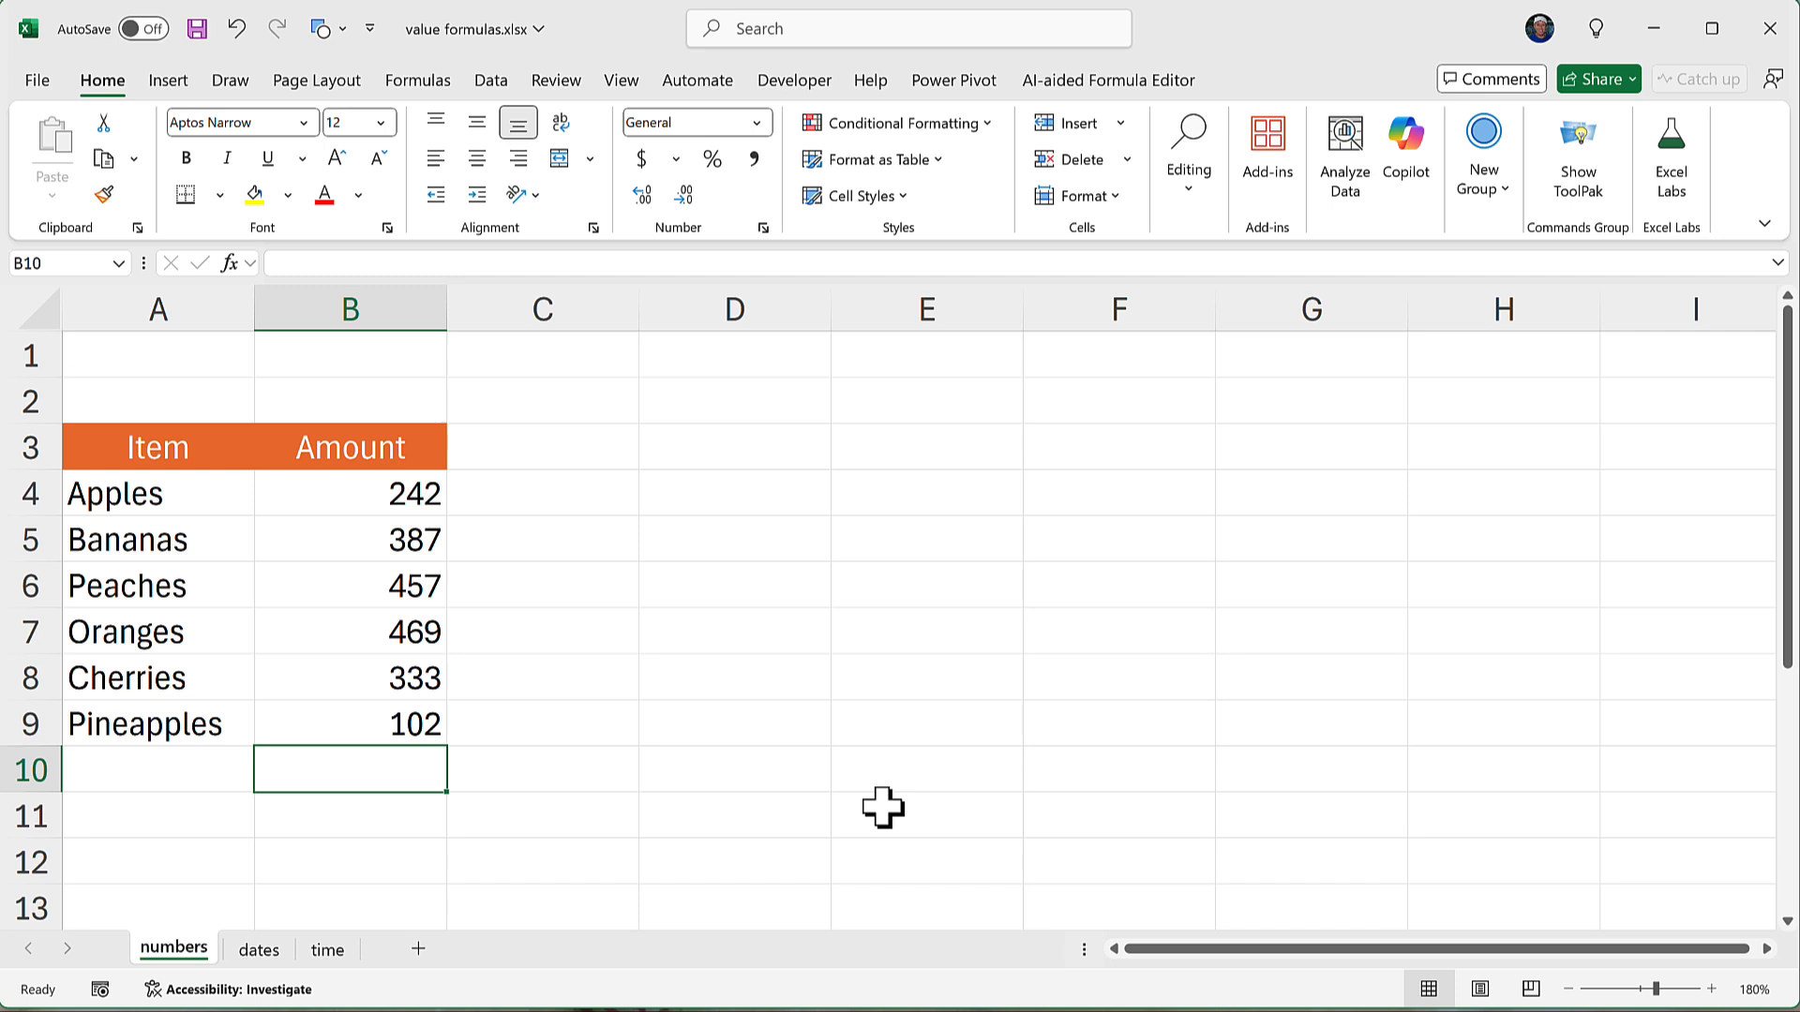
key("alt+equal")
key("Return")
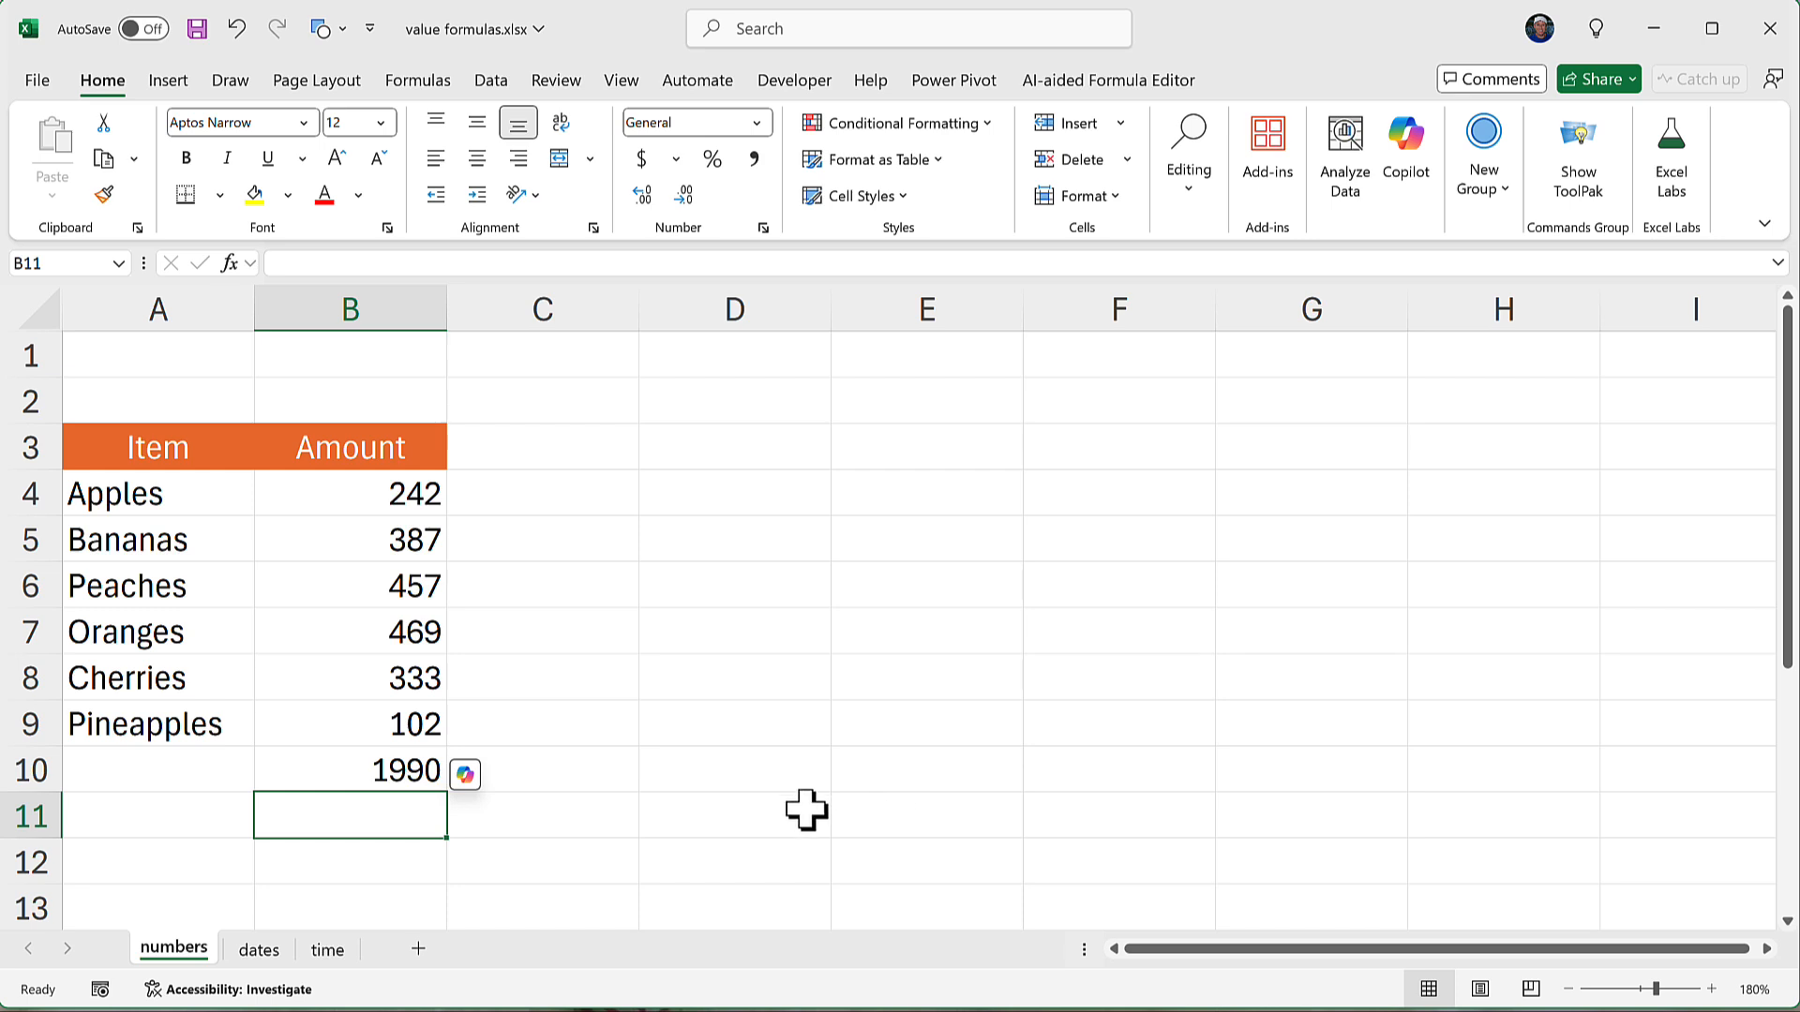
On the dates sheet, enter =DATEVALUE(B4) in C4 to convert the text delivery date for Plates.
left_click(255, 949)
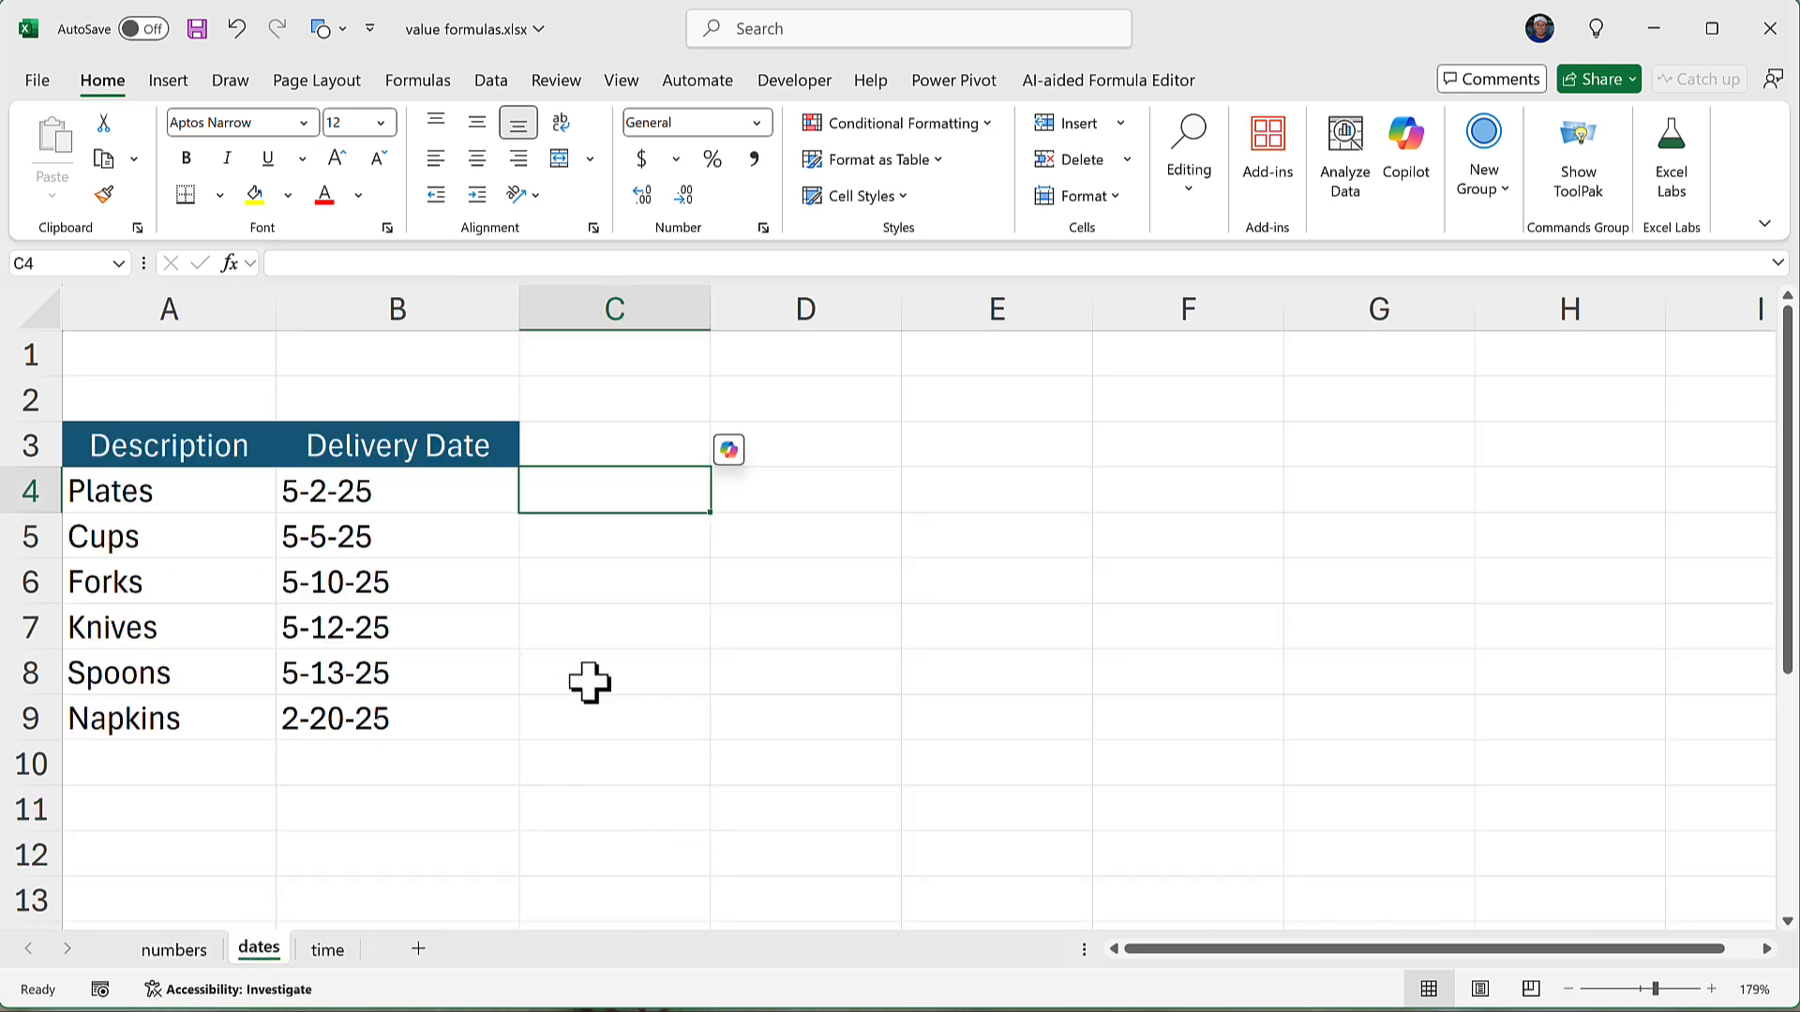
left_click(437, 528)
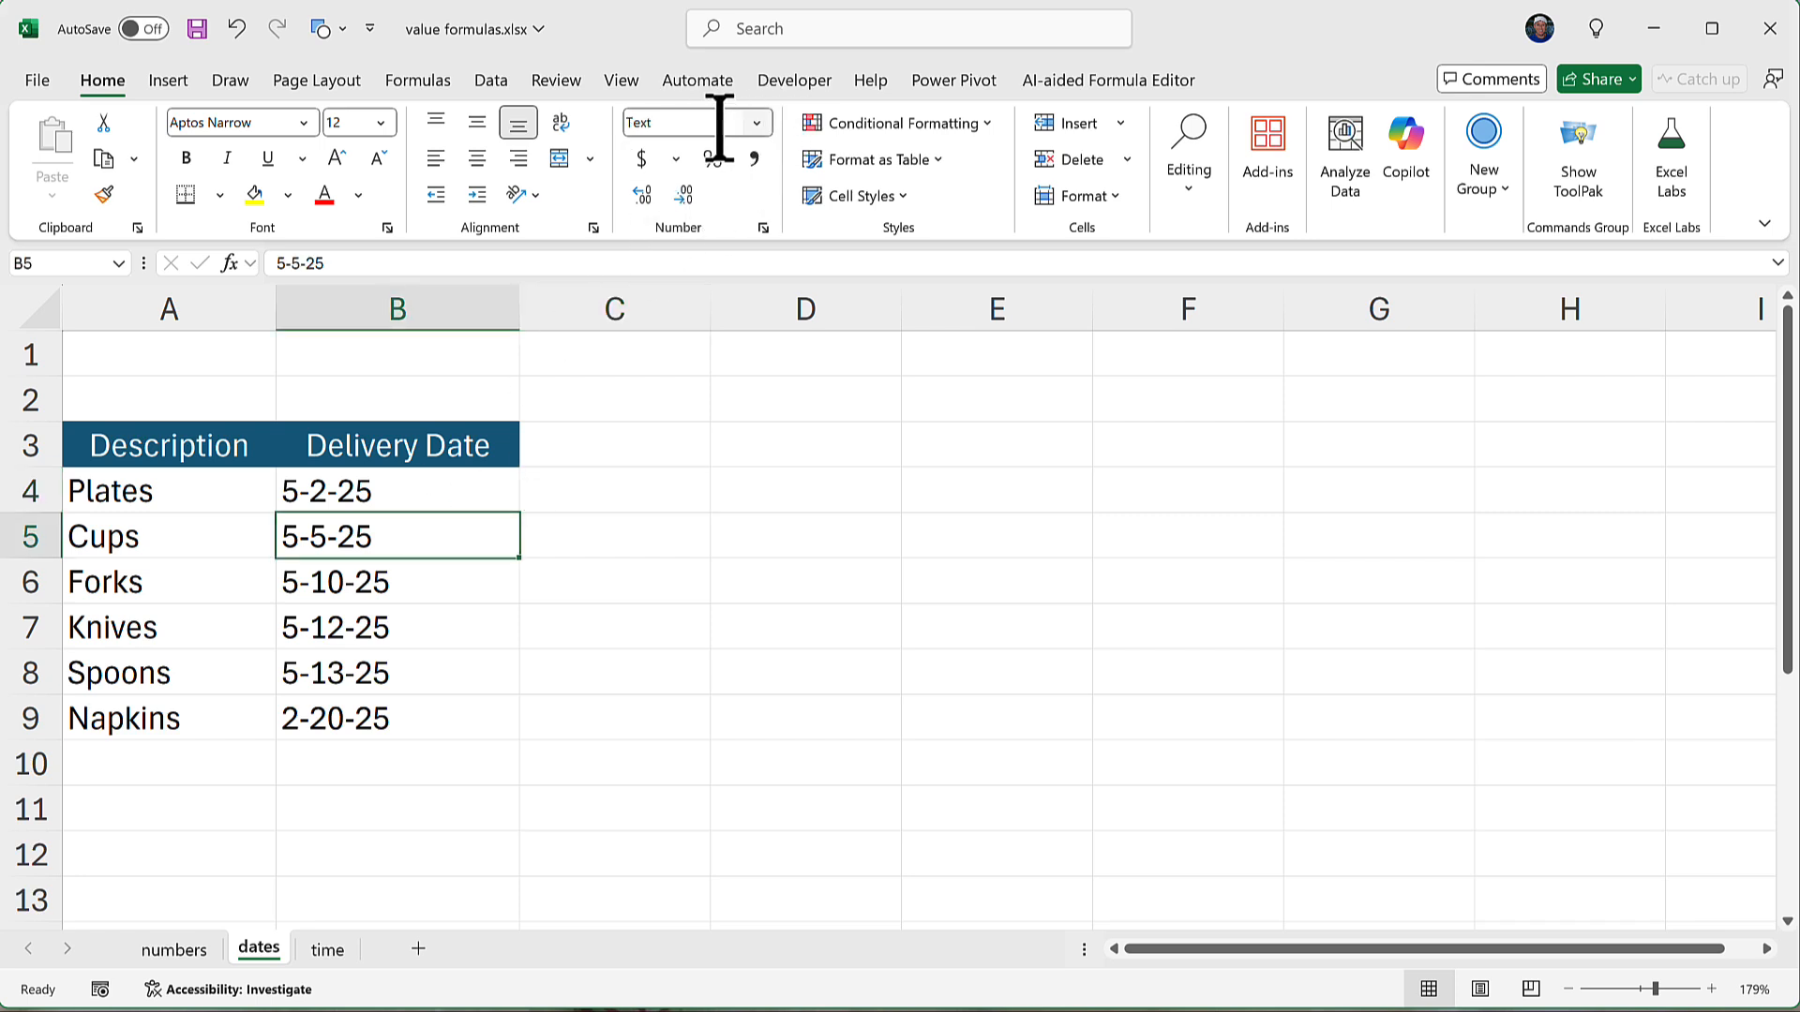
left_click(644, 497)
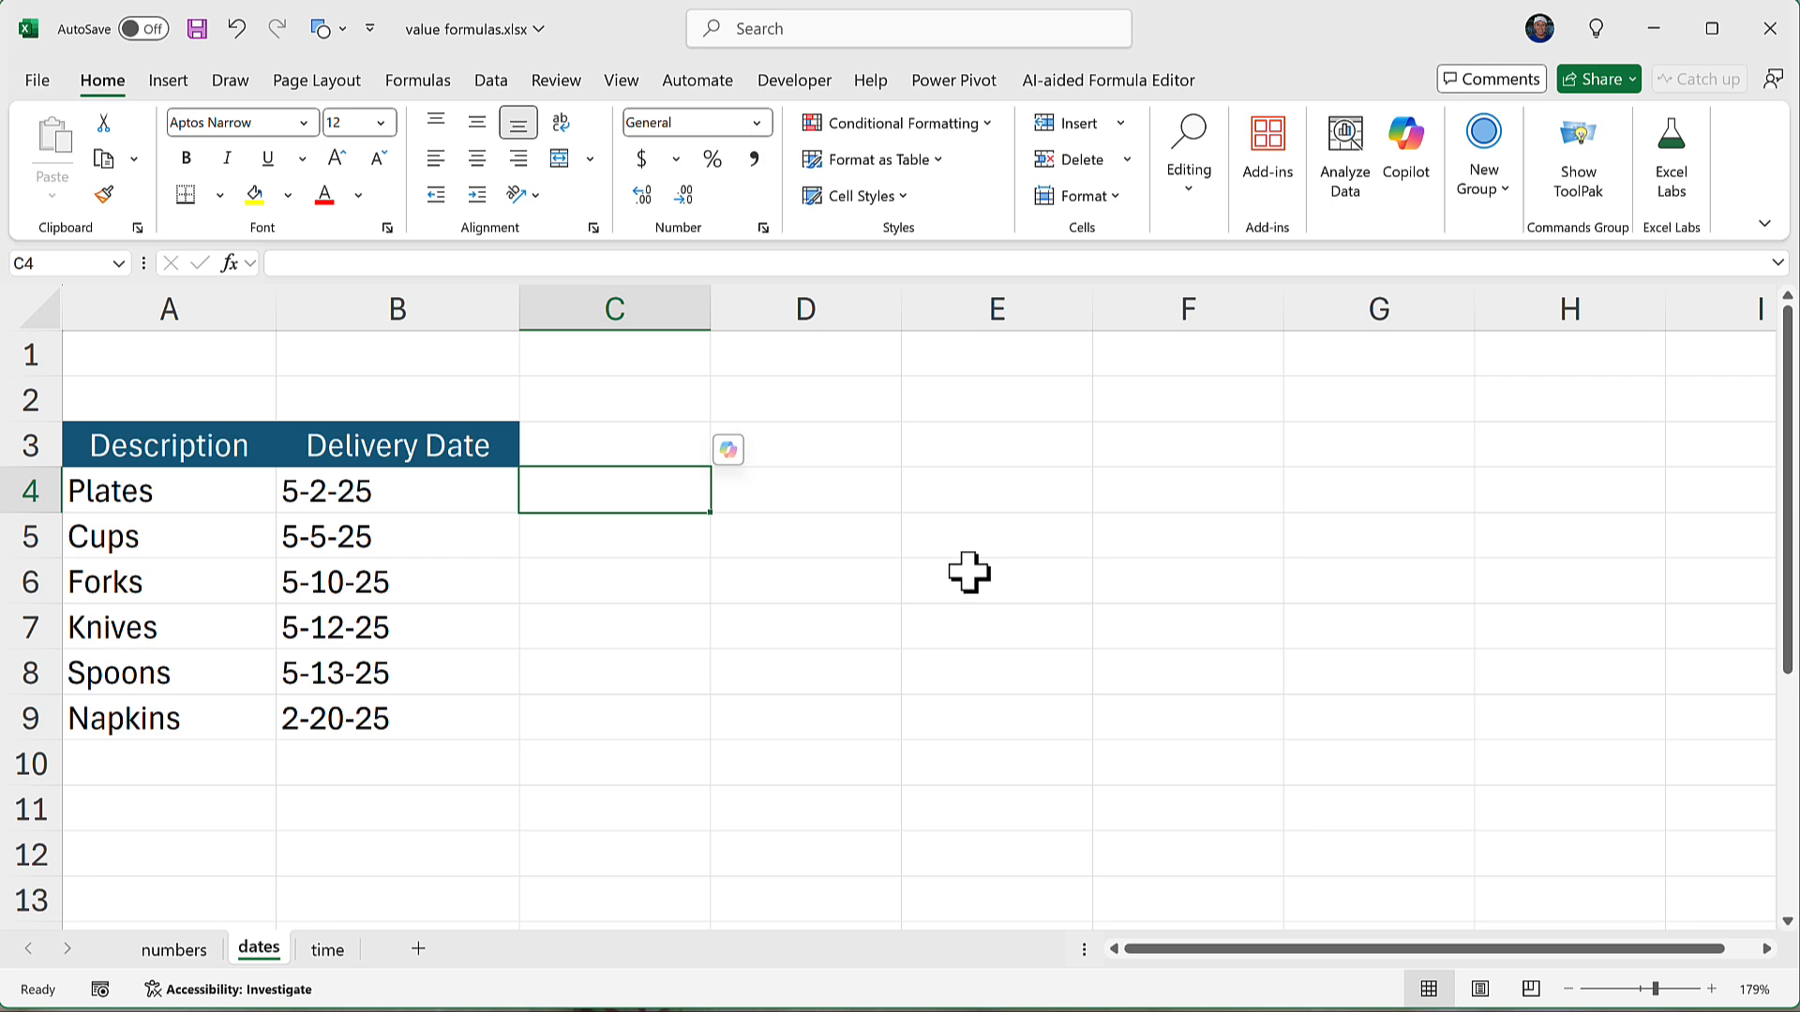
type("=")
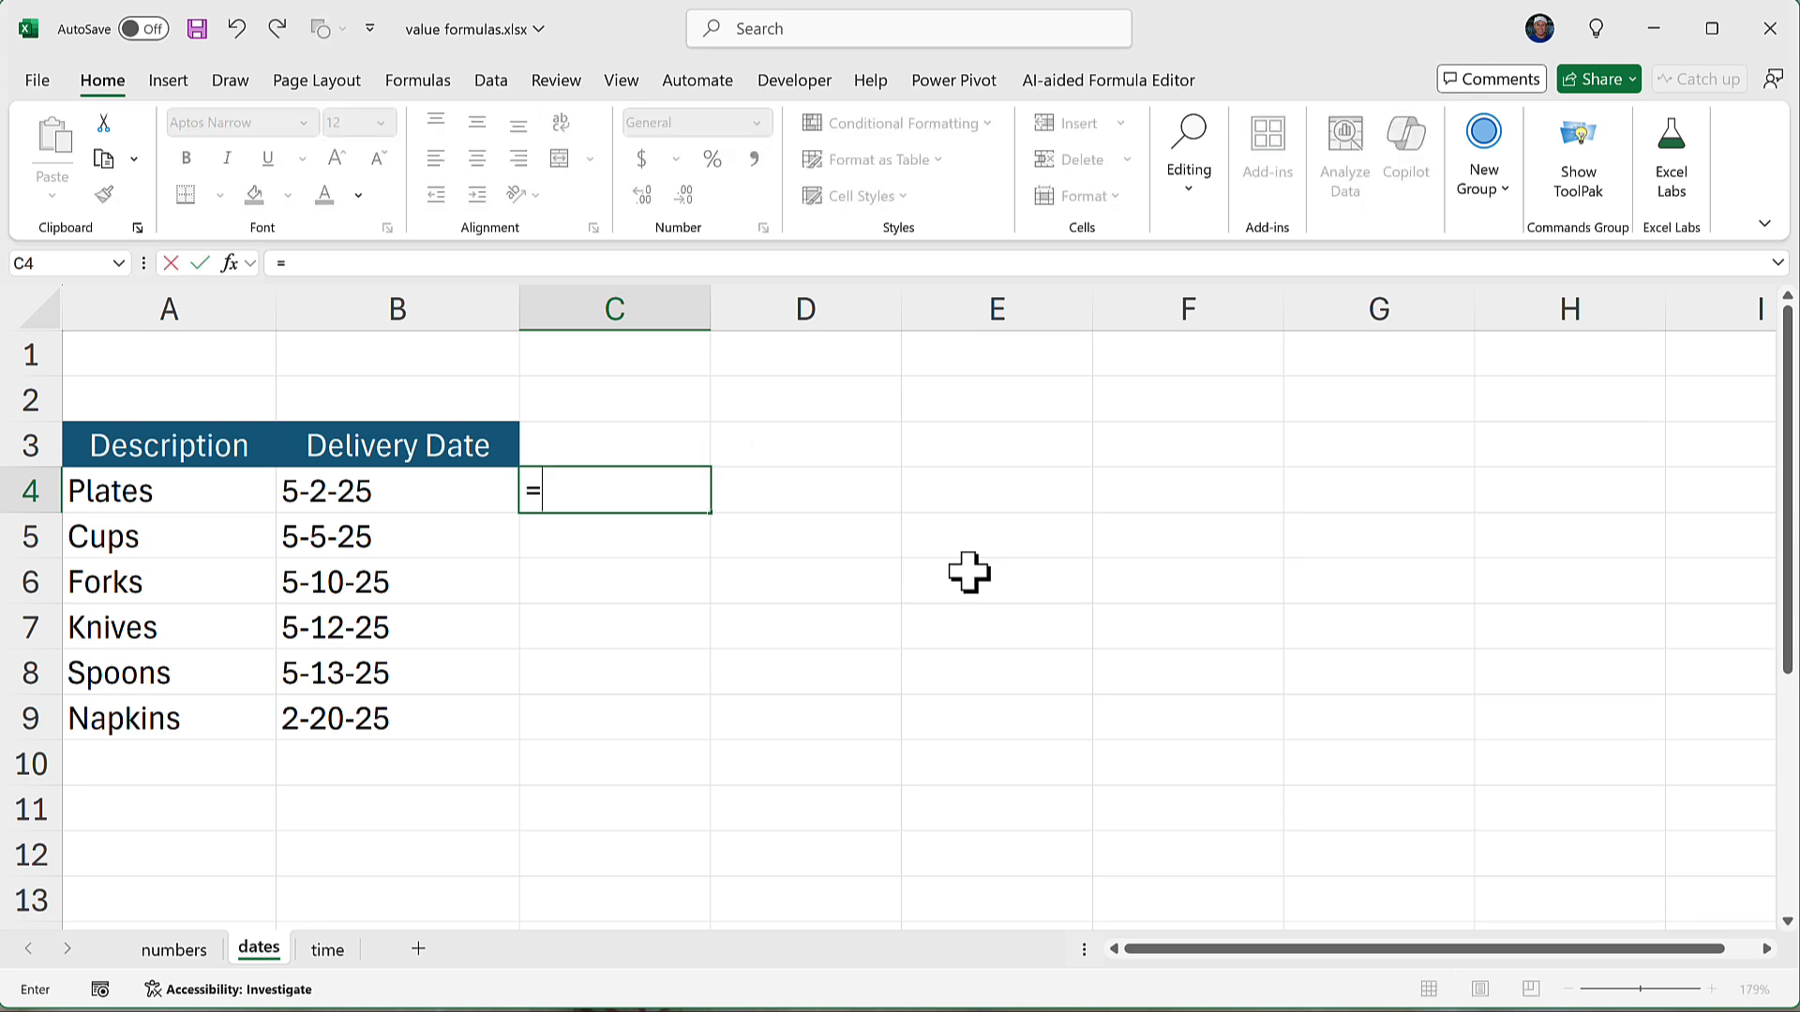
type("datev")
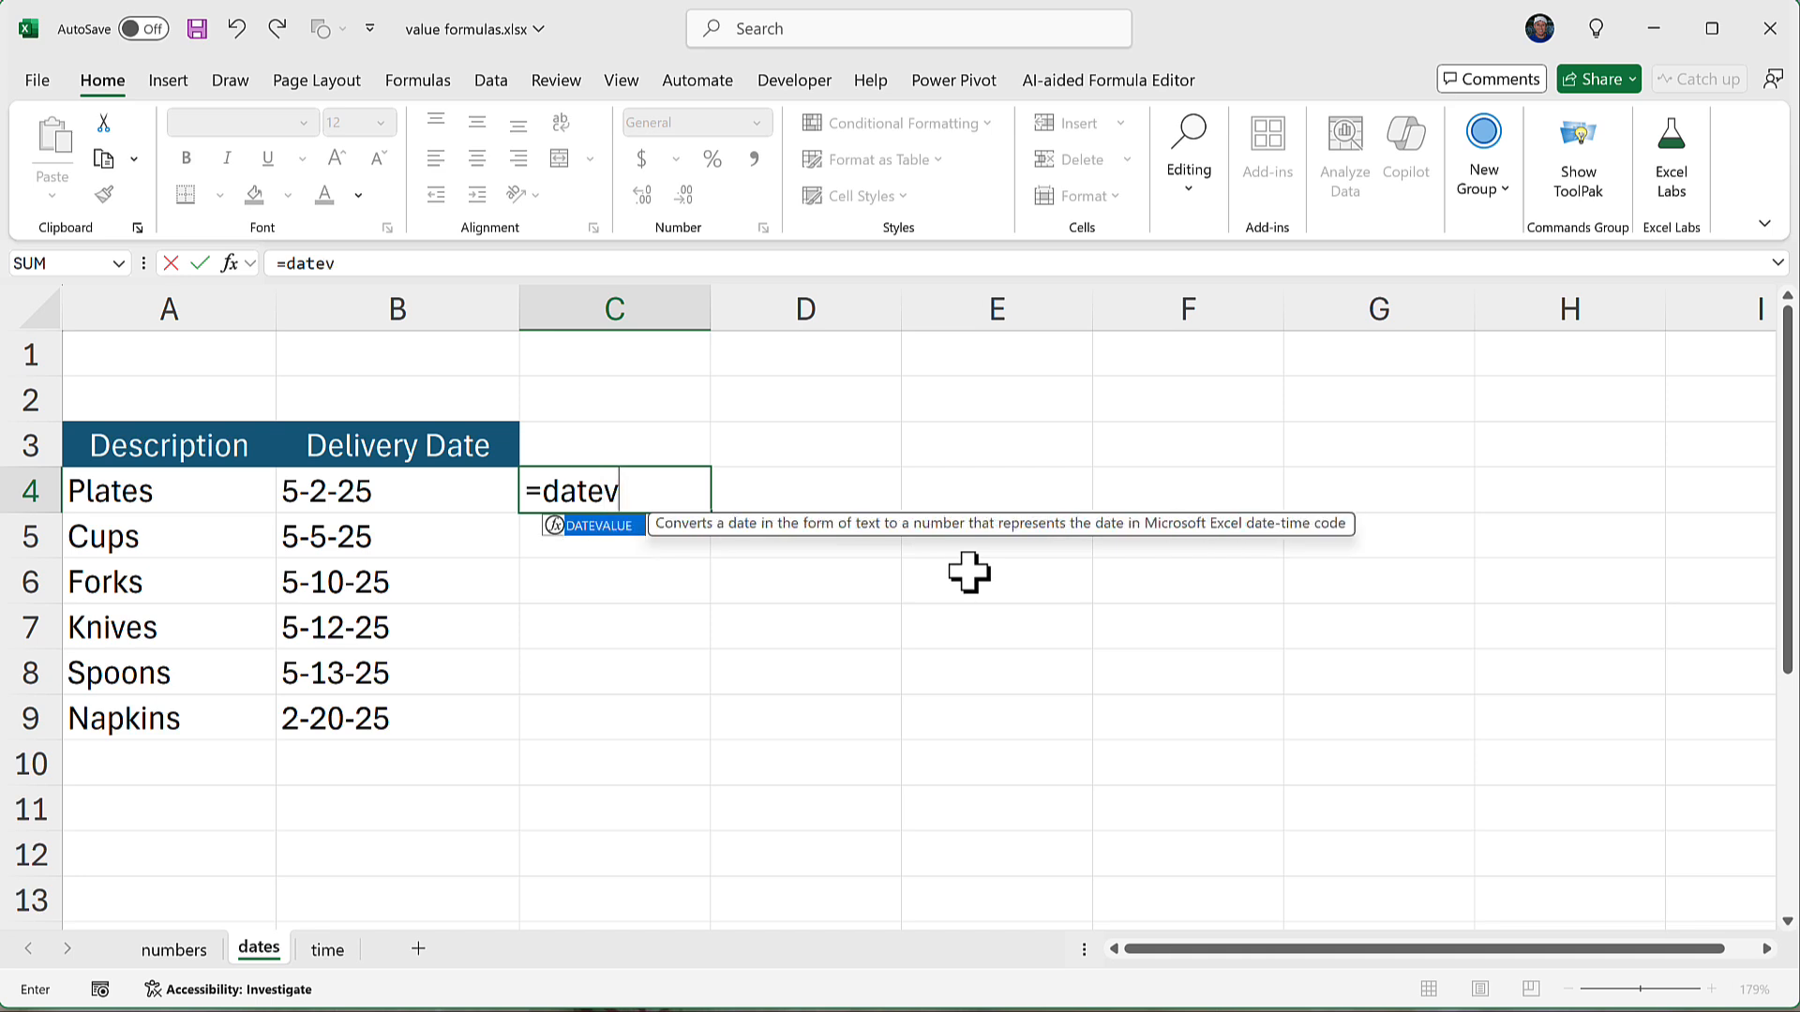
key("Tab")
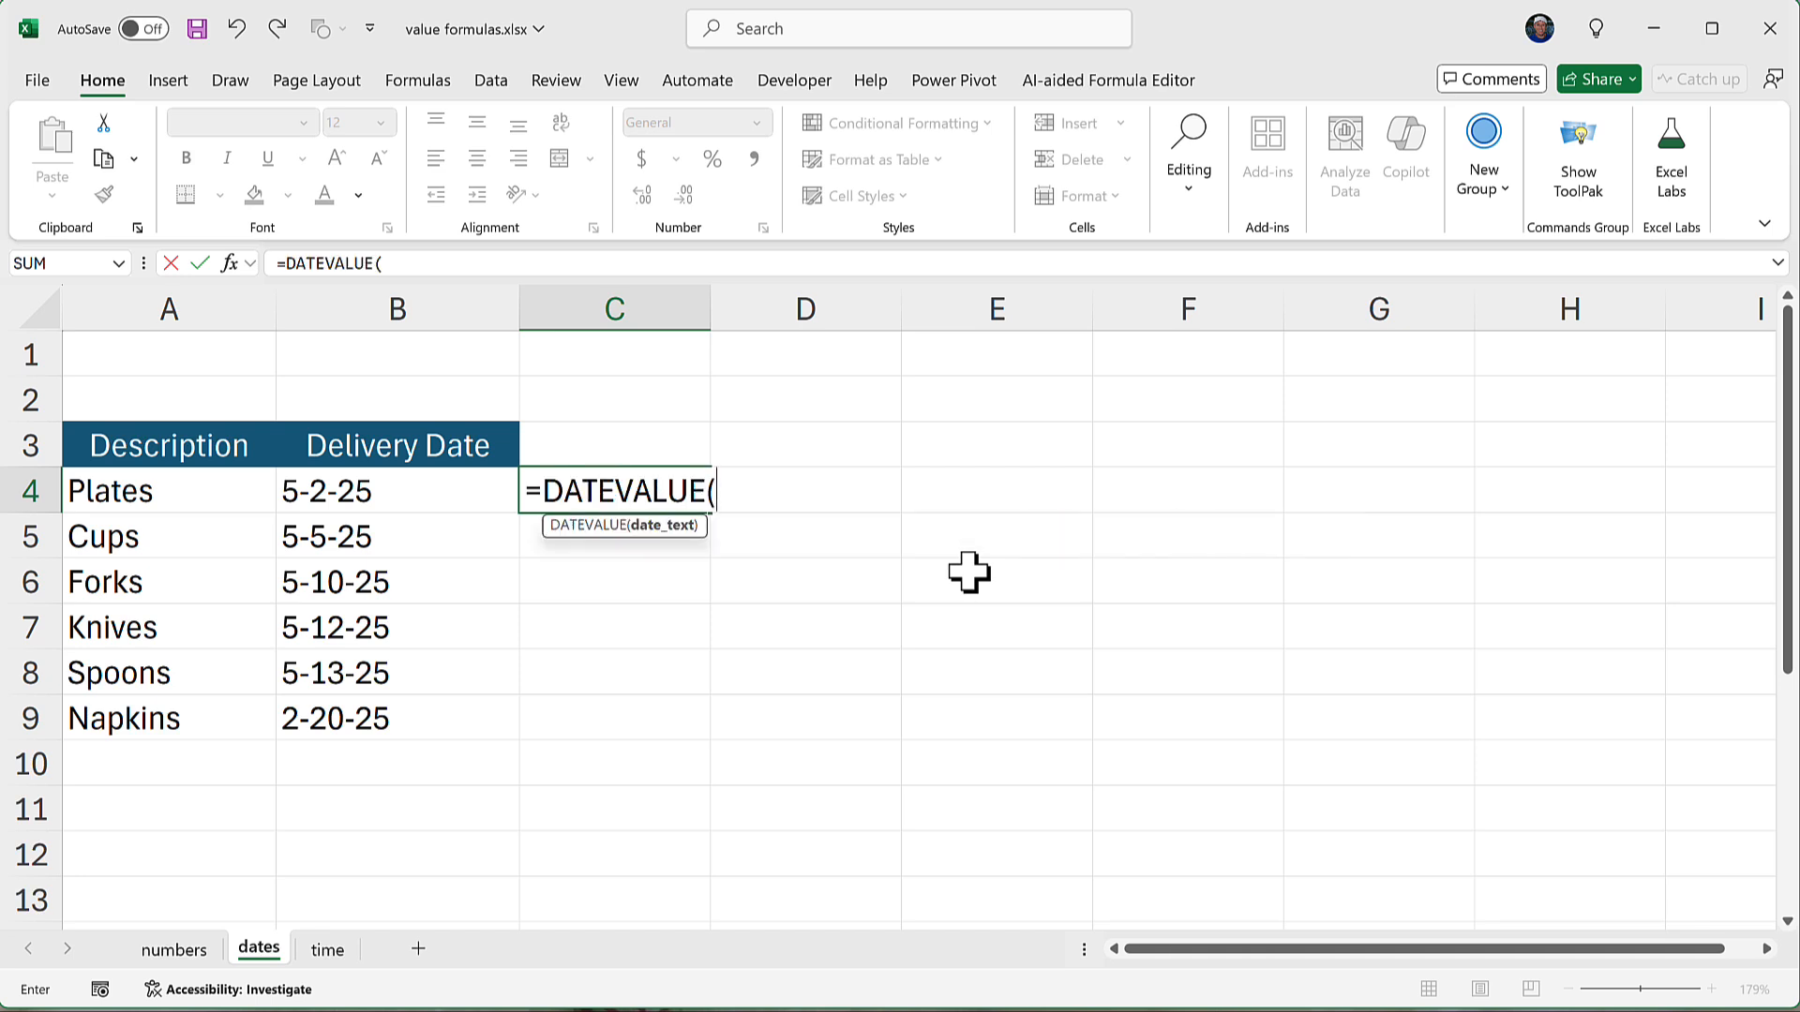
left_click(406, 491)
type(")")
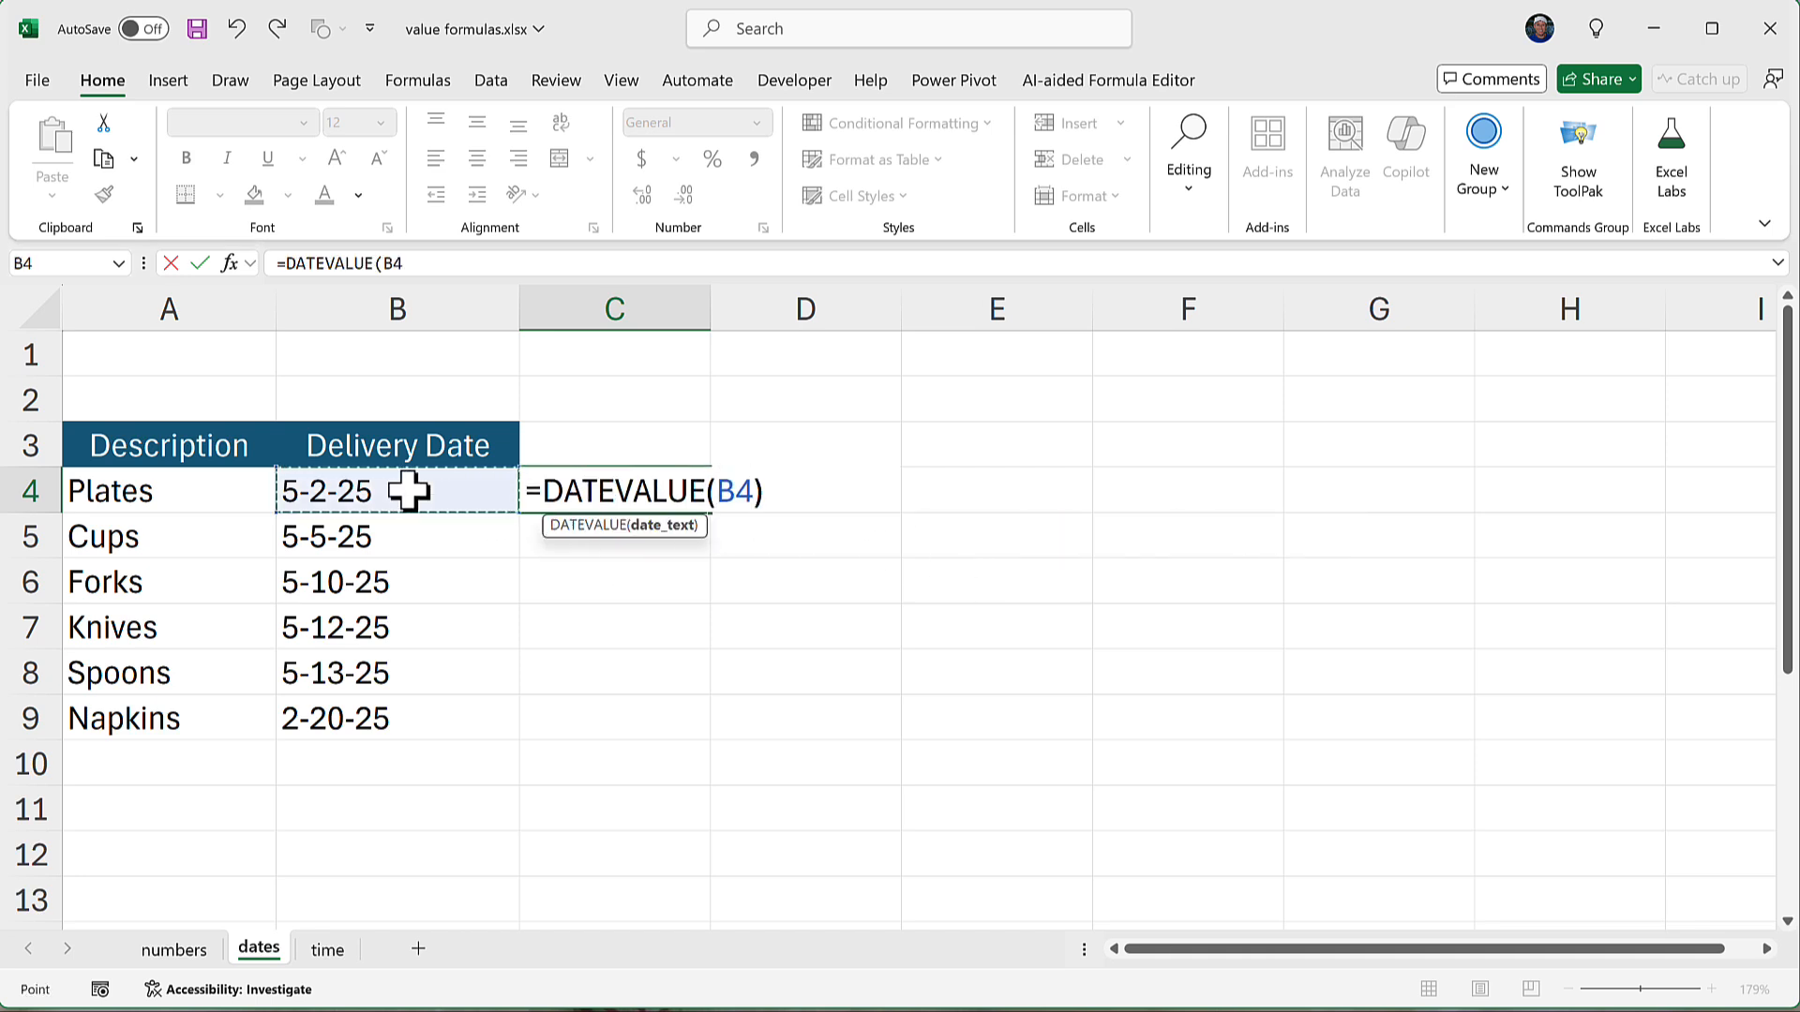
key("ctrl+Return")
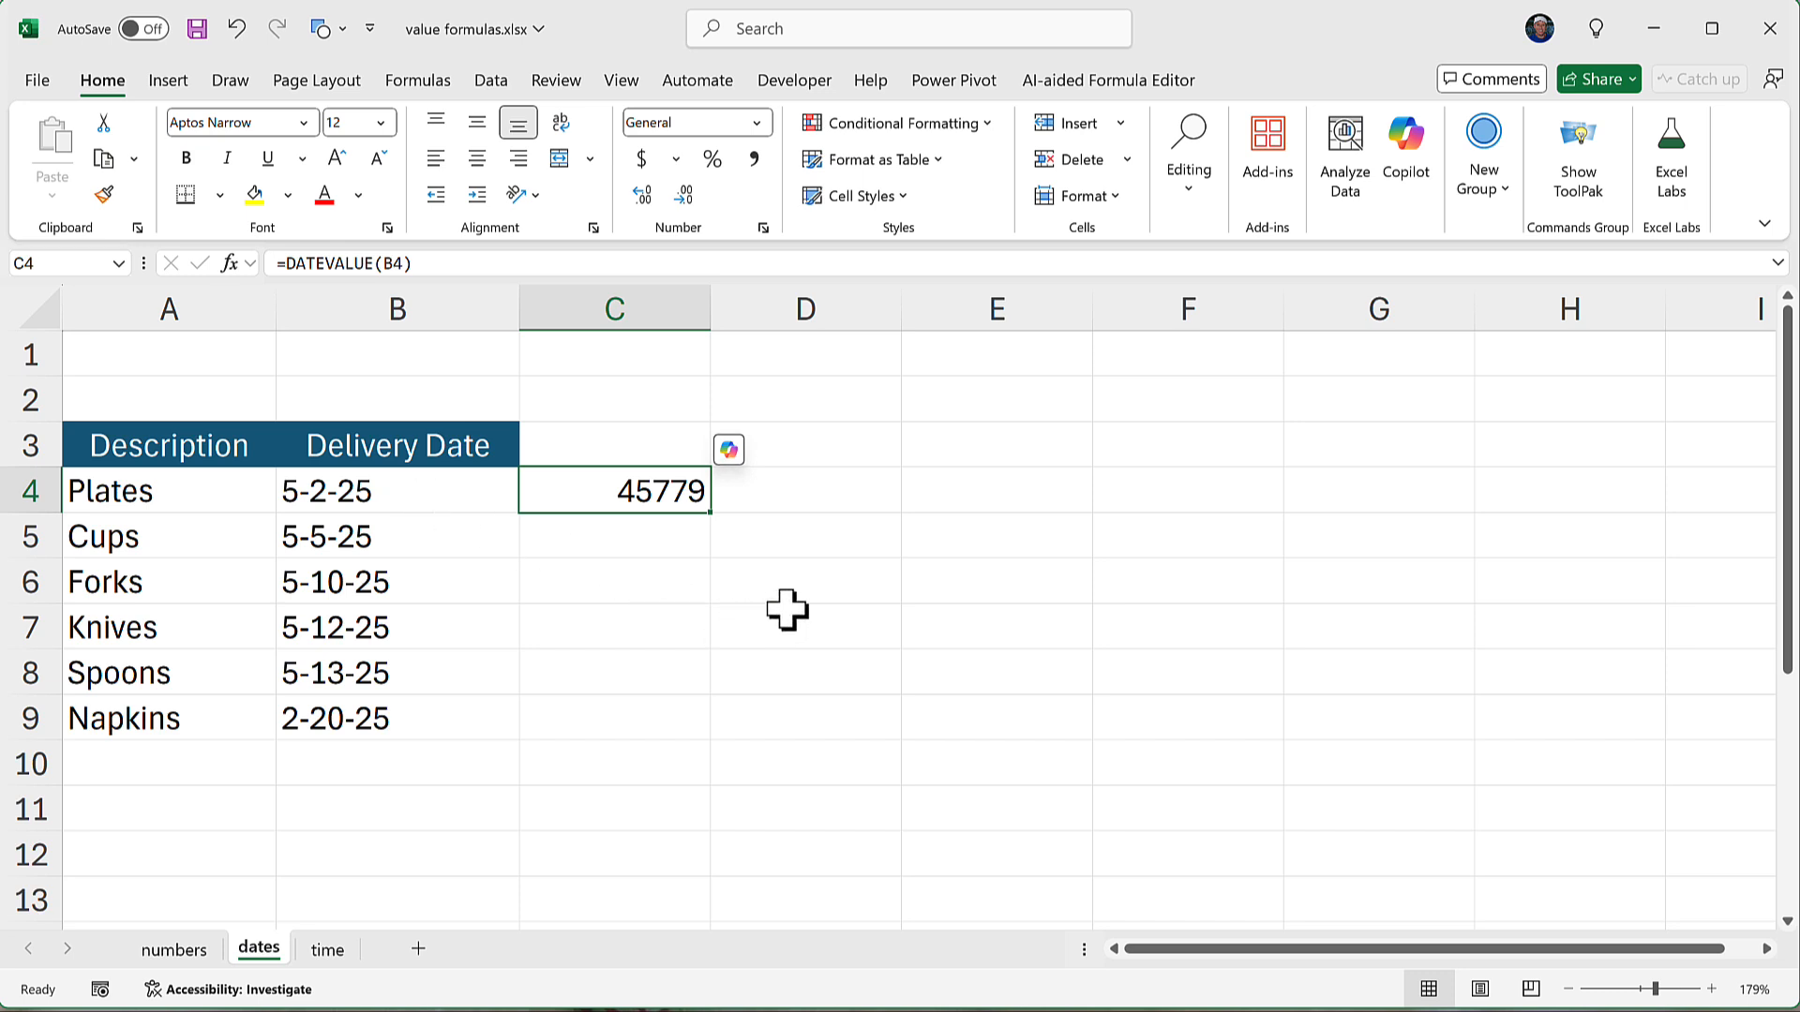
Fill the DATEVALUE formula down to C9 and format C4:C9 as Short Date.
double_click(708, 516)
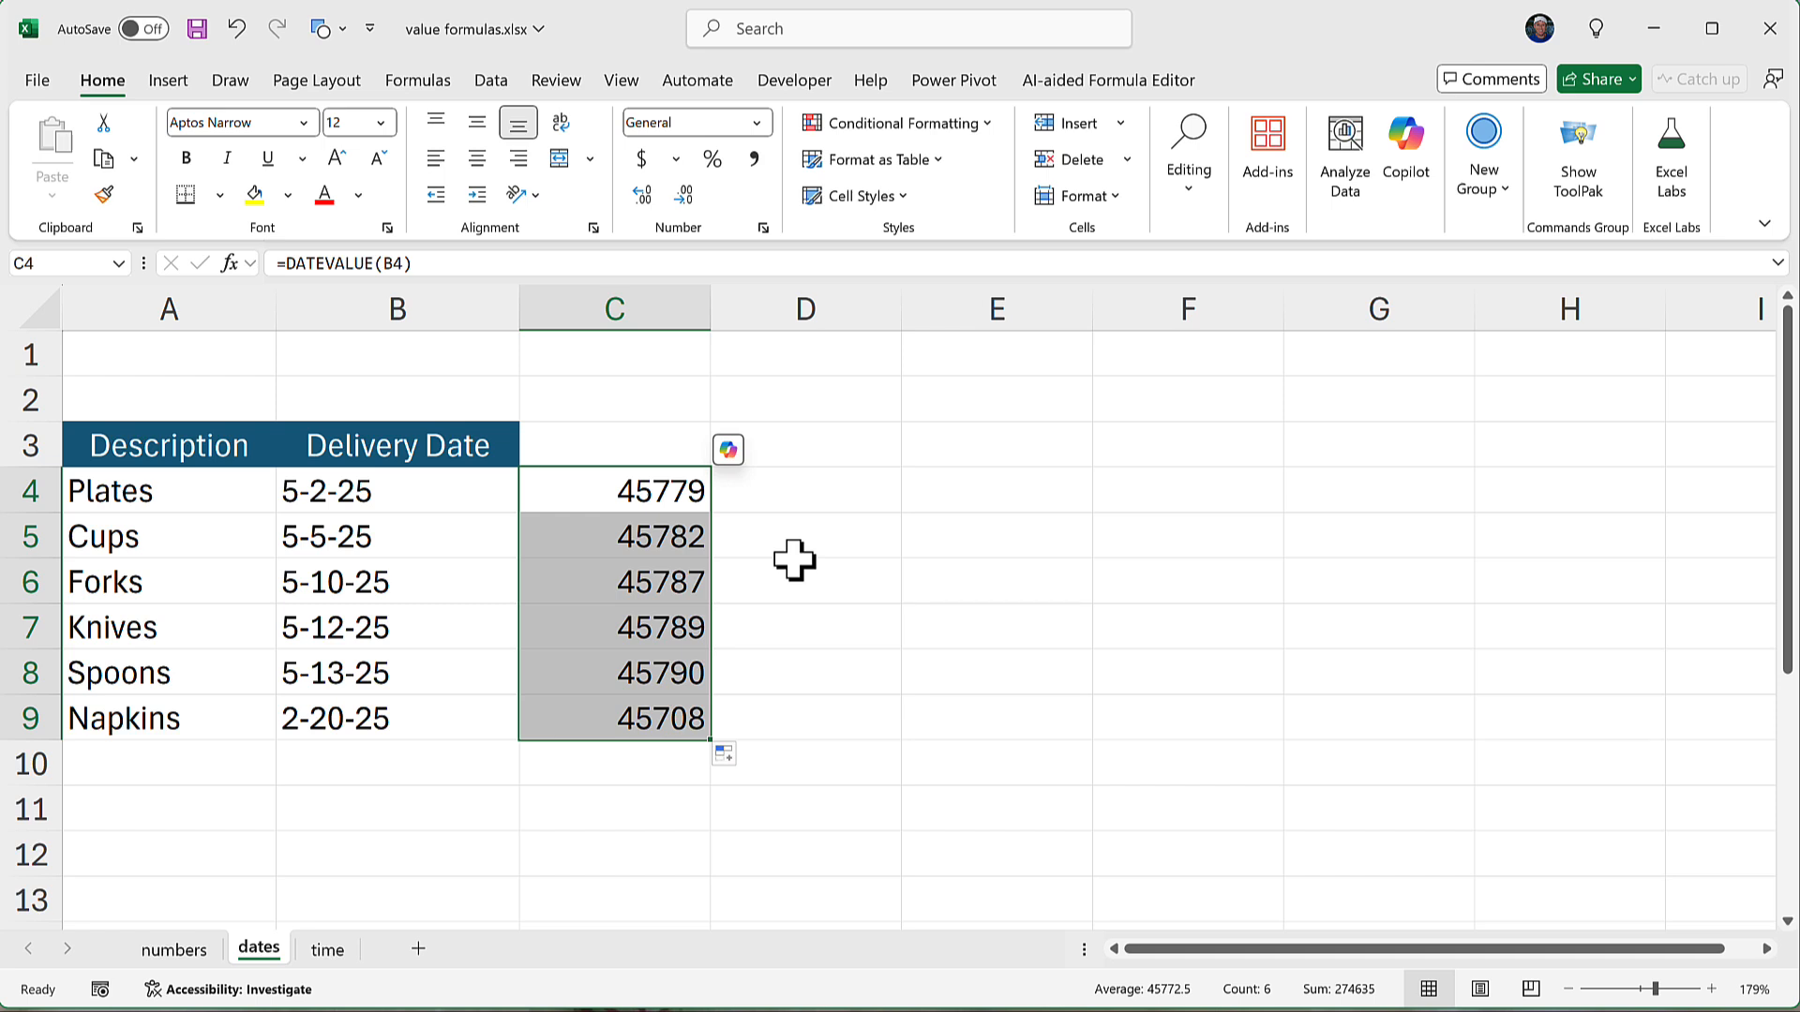
left_click(762, 124)
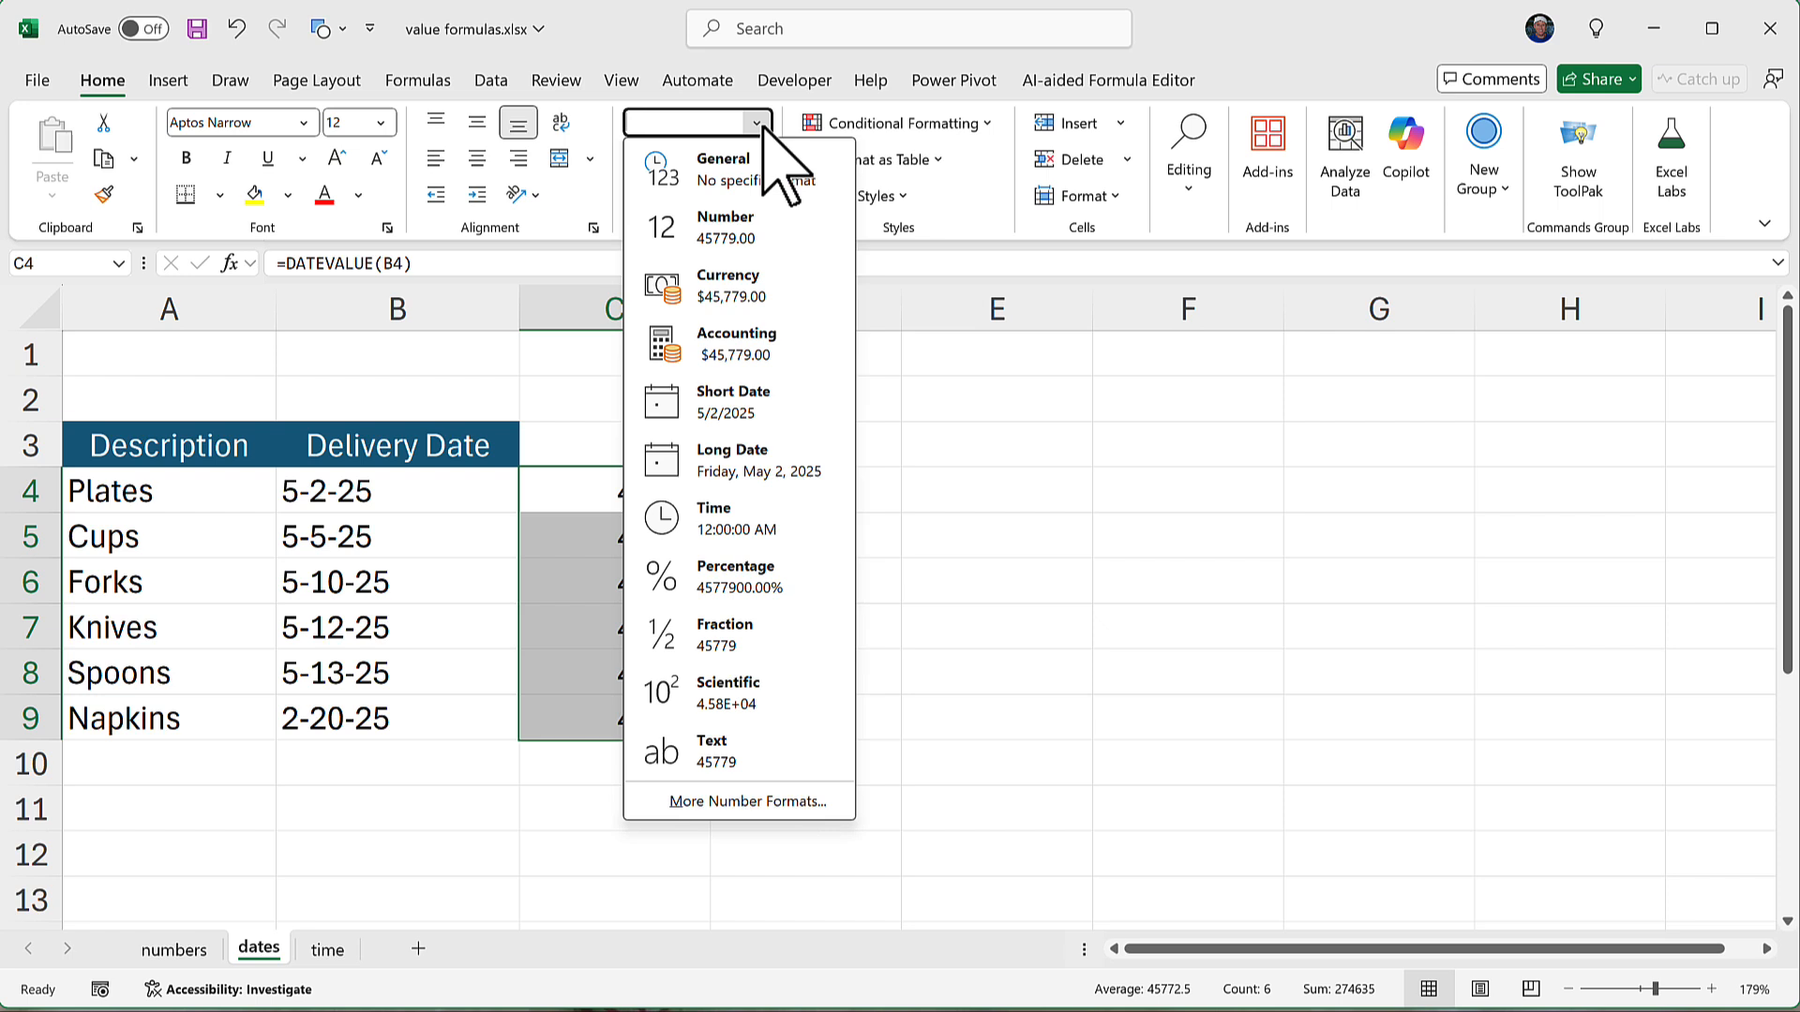
left_click(786, 392)
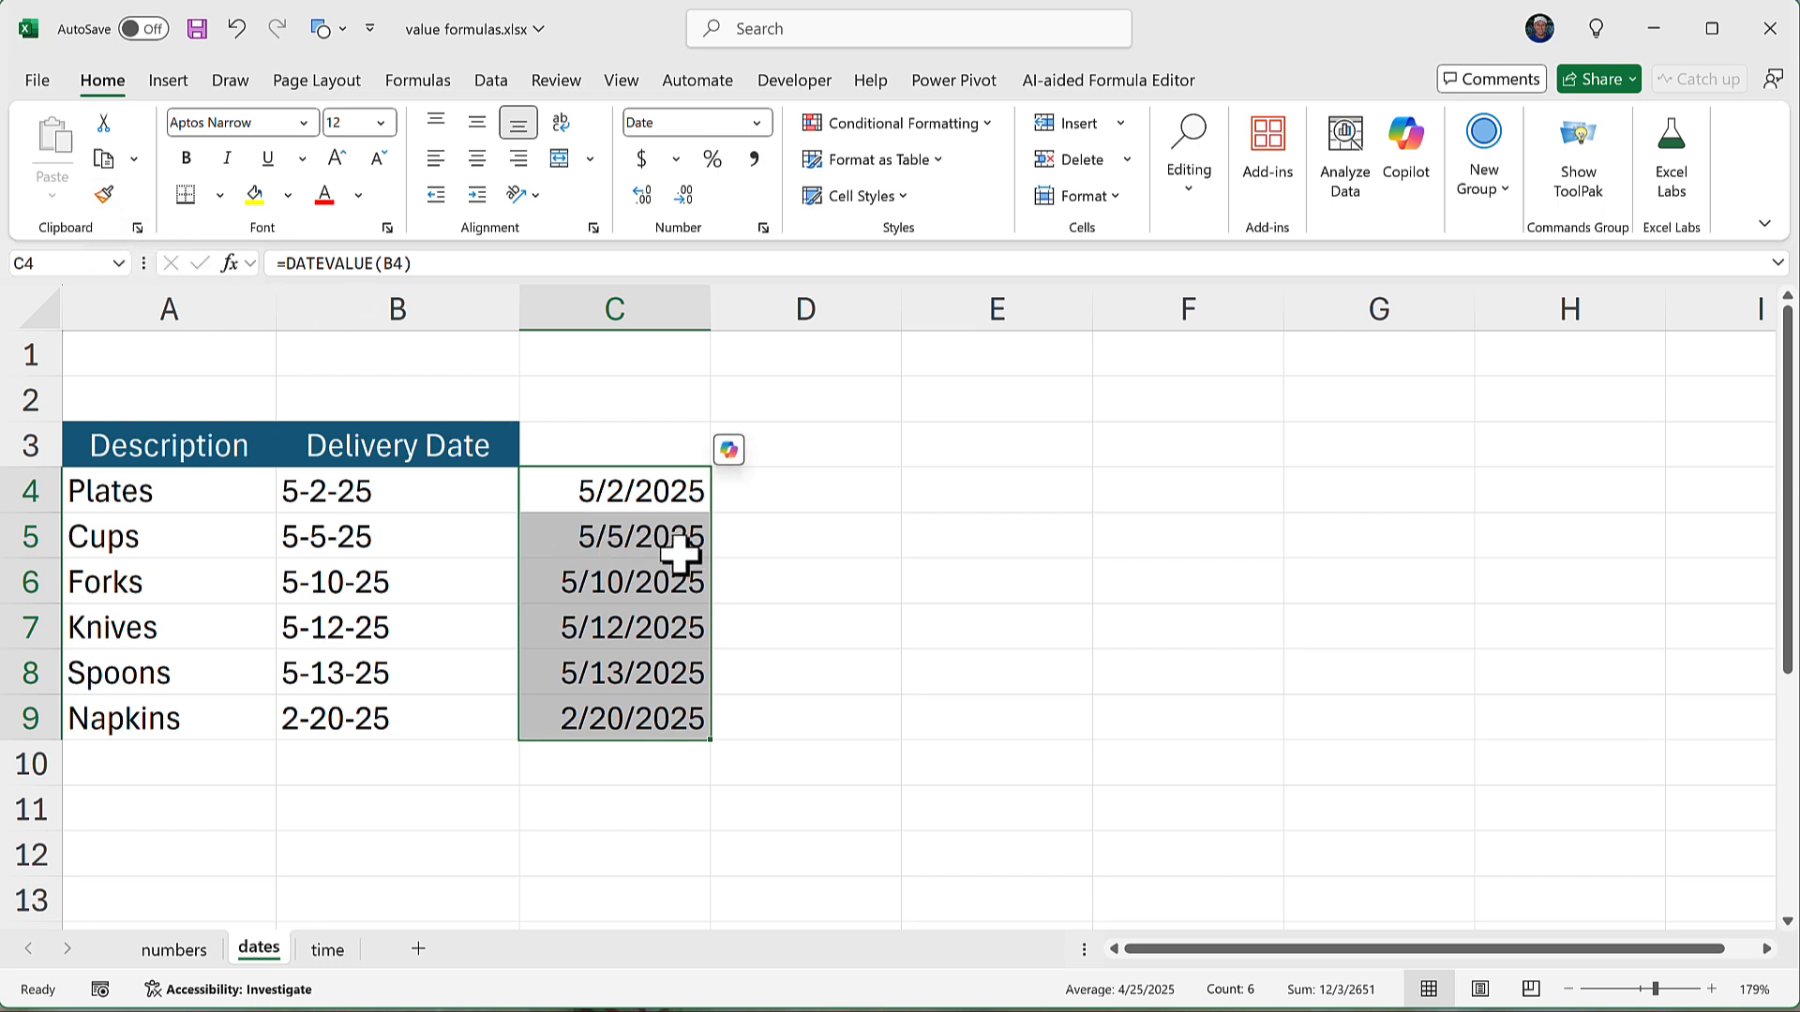
Replace the DATEVALUE formulas in C4:C9 with their static values by pasting values over the same cells.
key("ctrl+c")
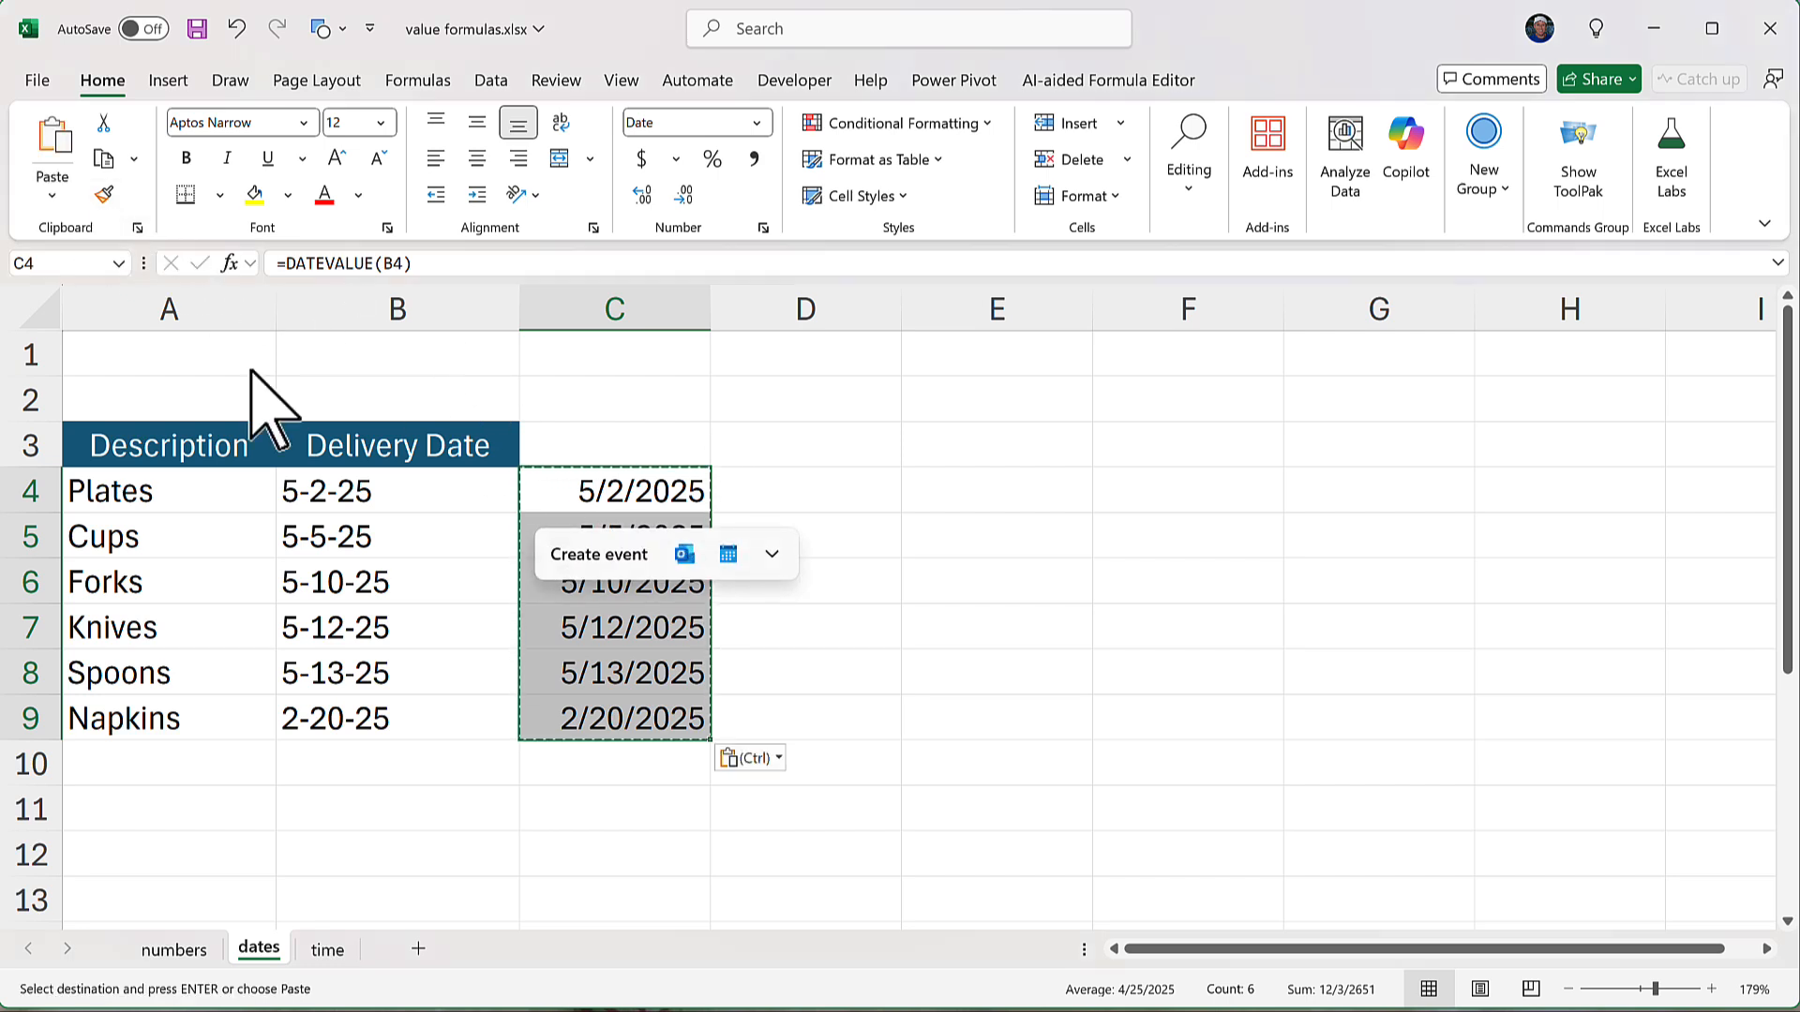
left_click(53, 195)
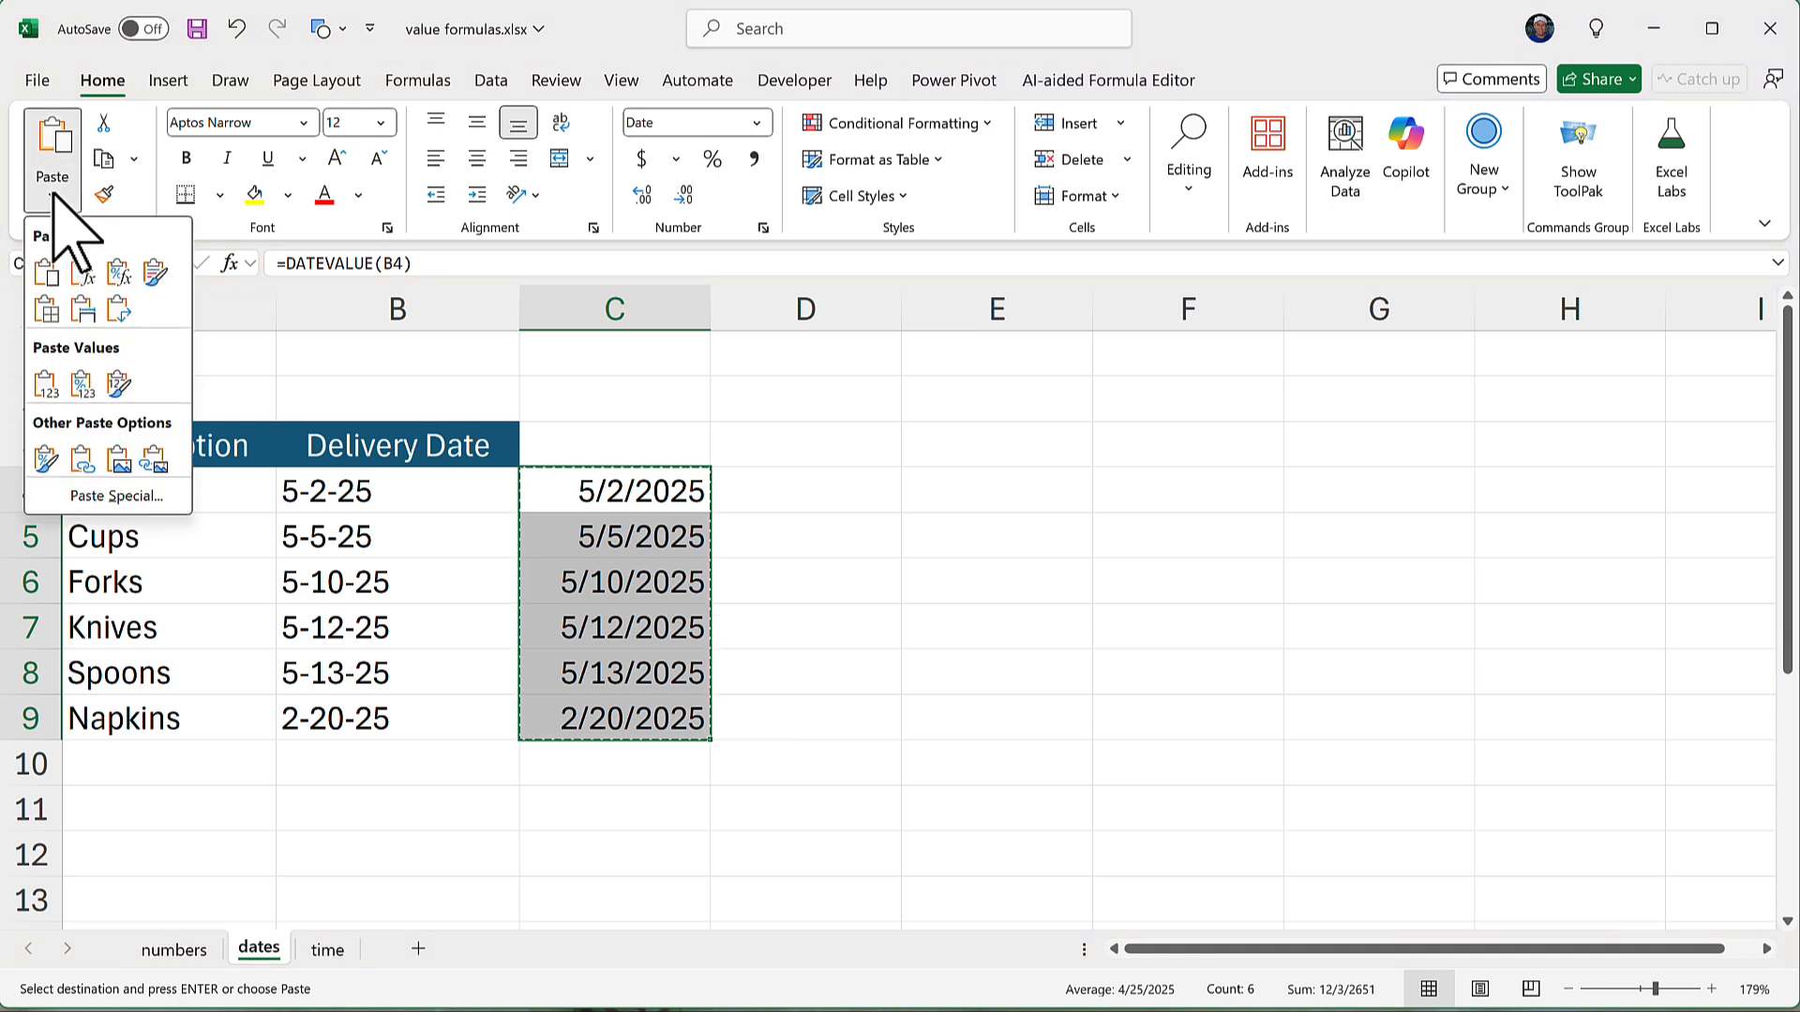
left_click(45, 384)
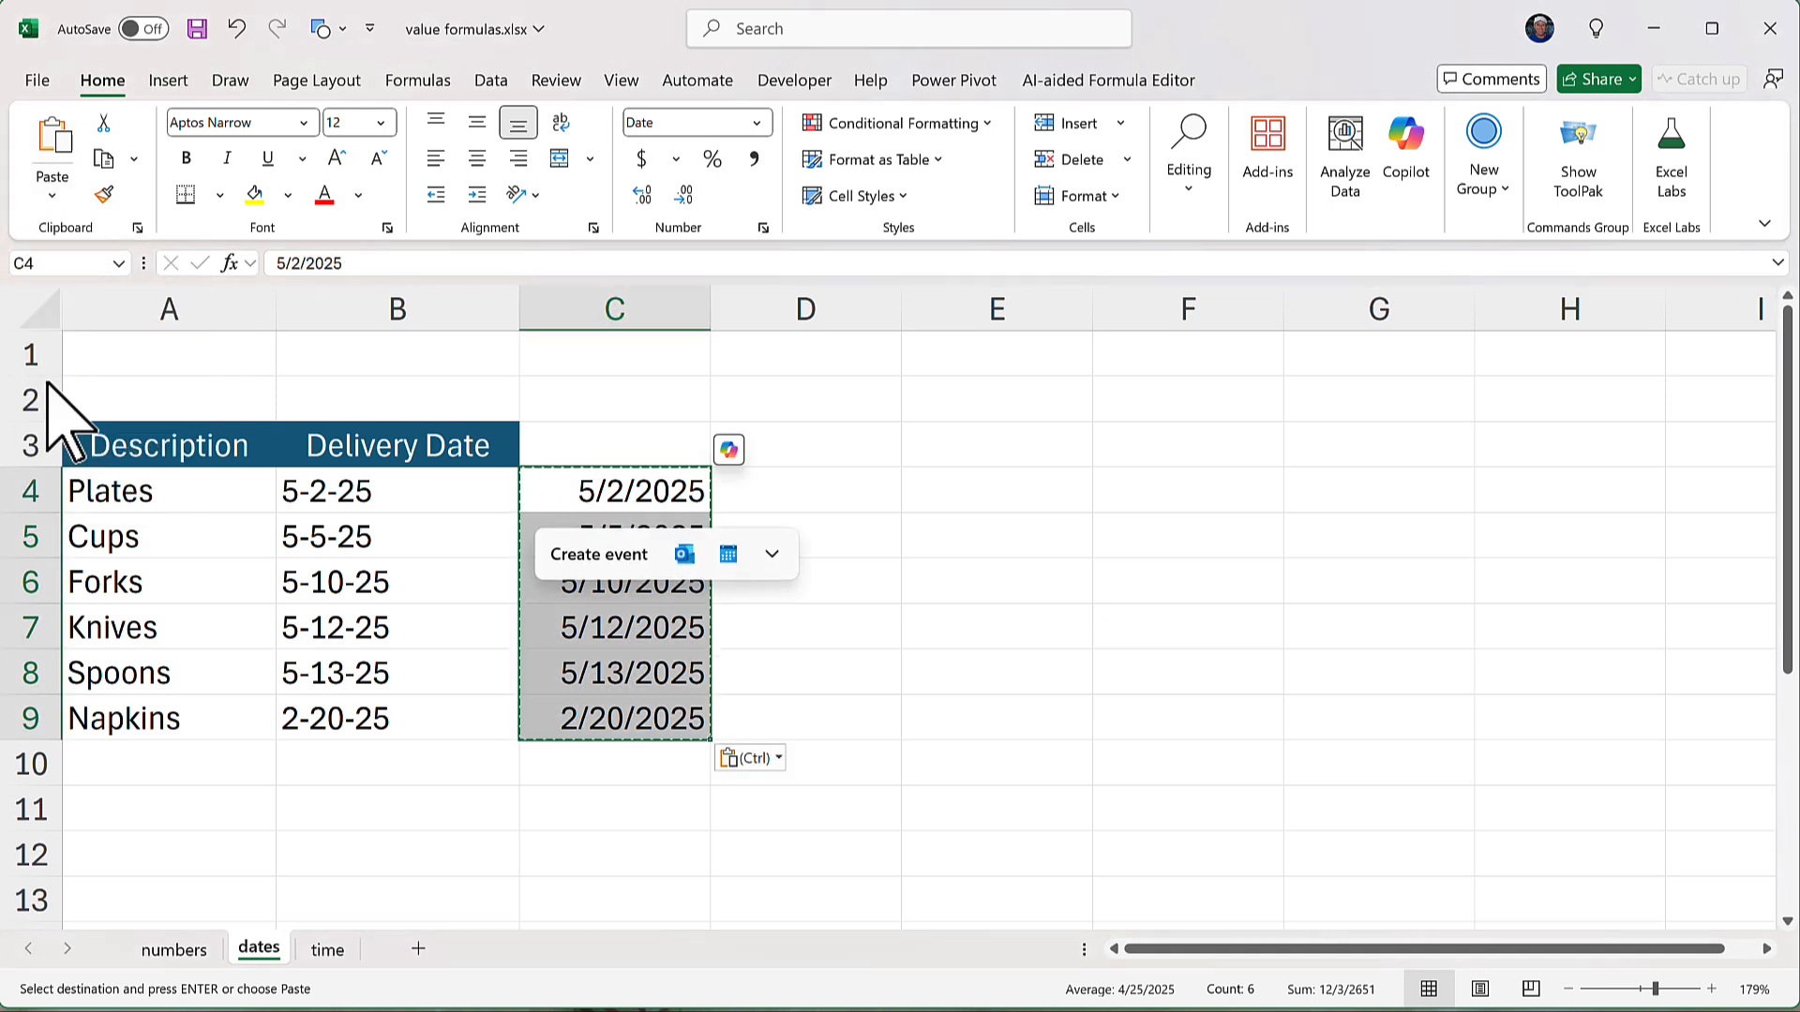
key("Escape")
left_click(647, 507)
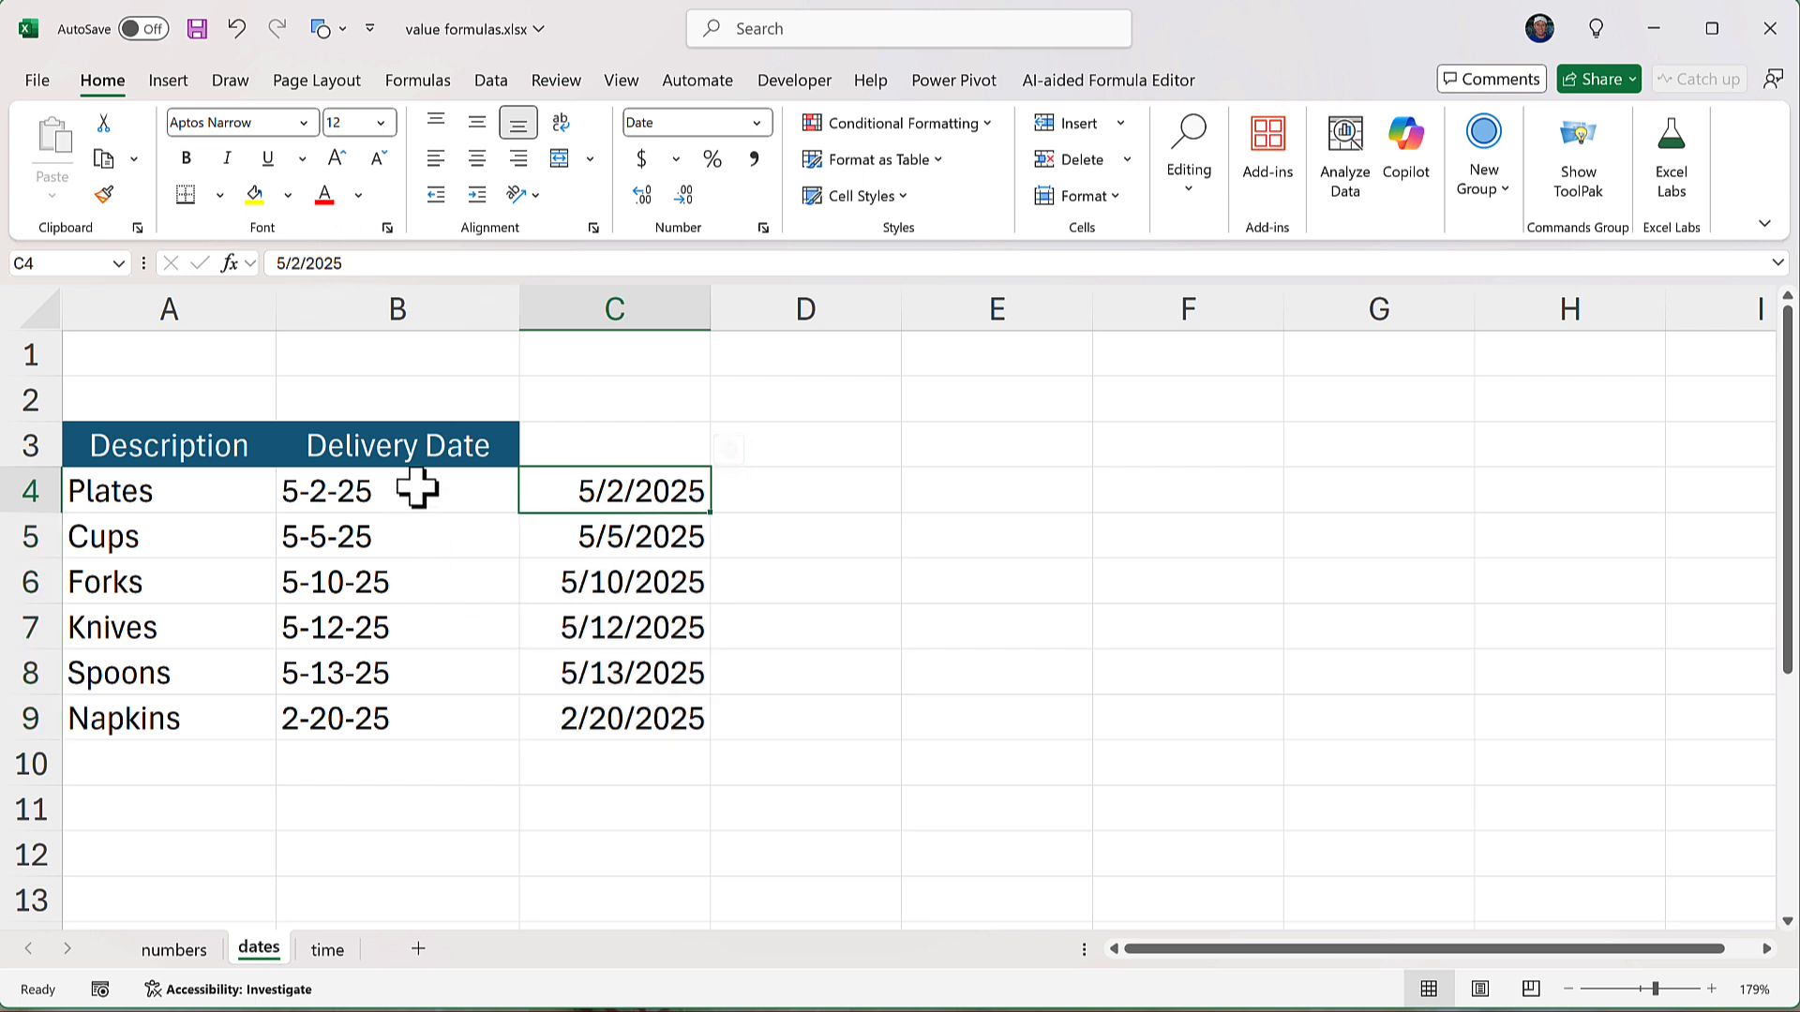
Delete the text delivery dates in B4:B9 and move the converted dates from C4:C9 into their place.
left_click_drag(422, 490, 421, 713)
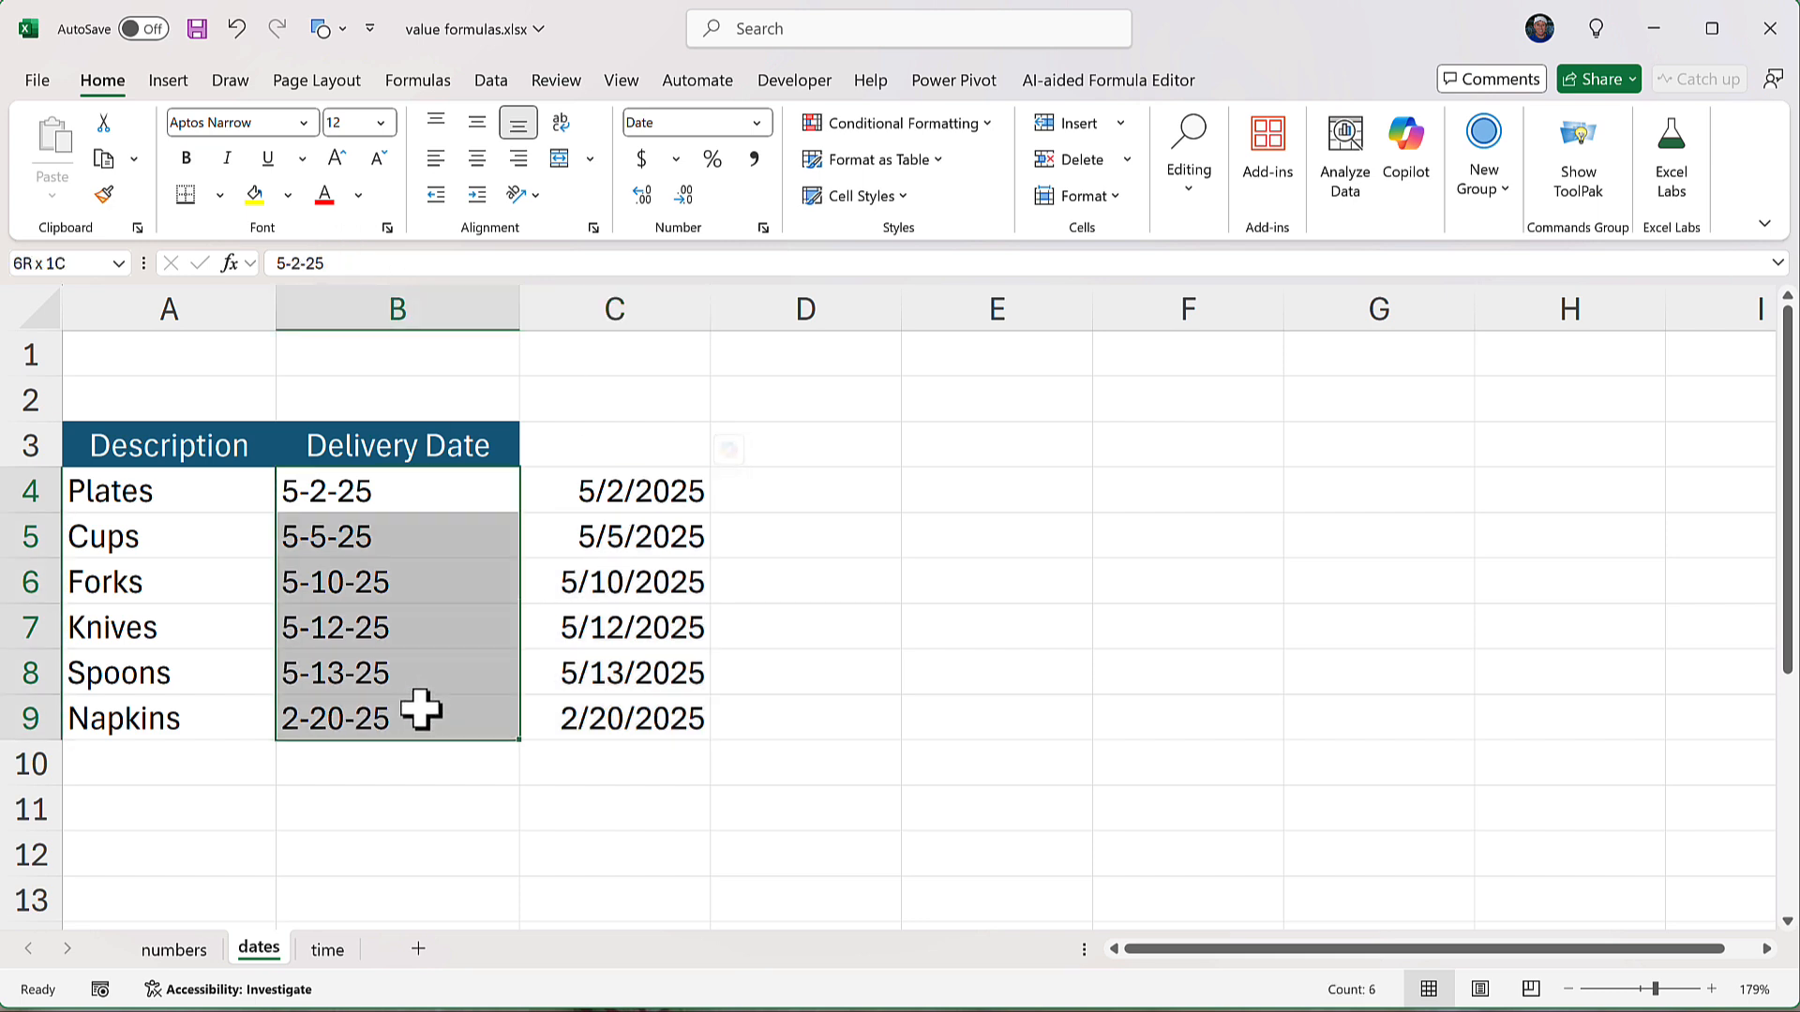
key("Delete")
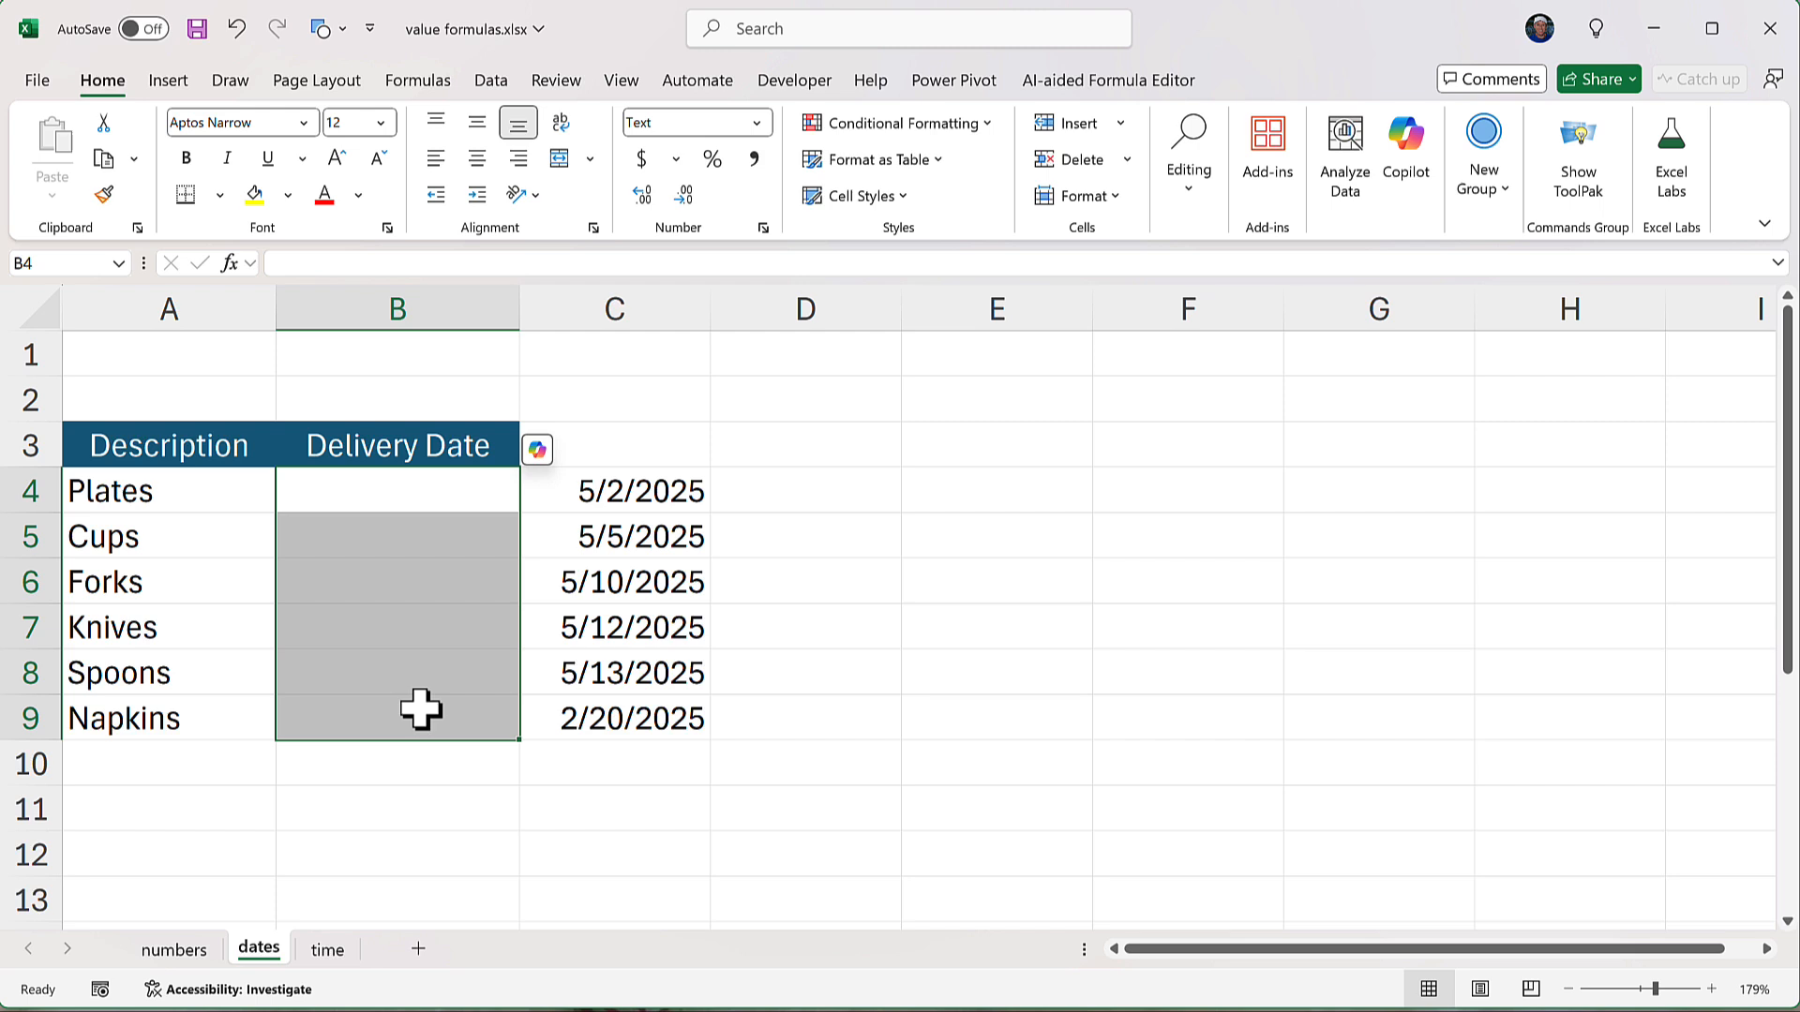
left_click_drag(643, 699, 657, 722)
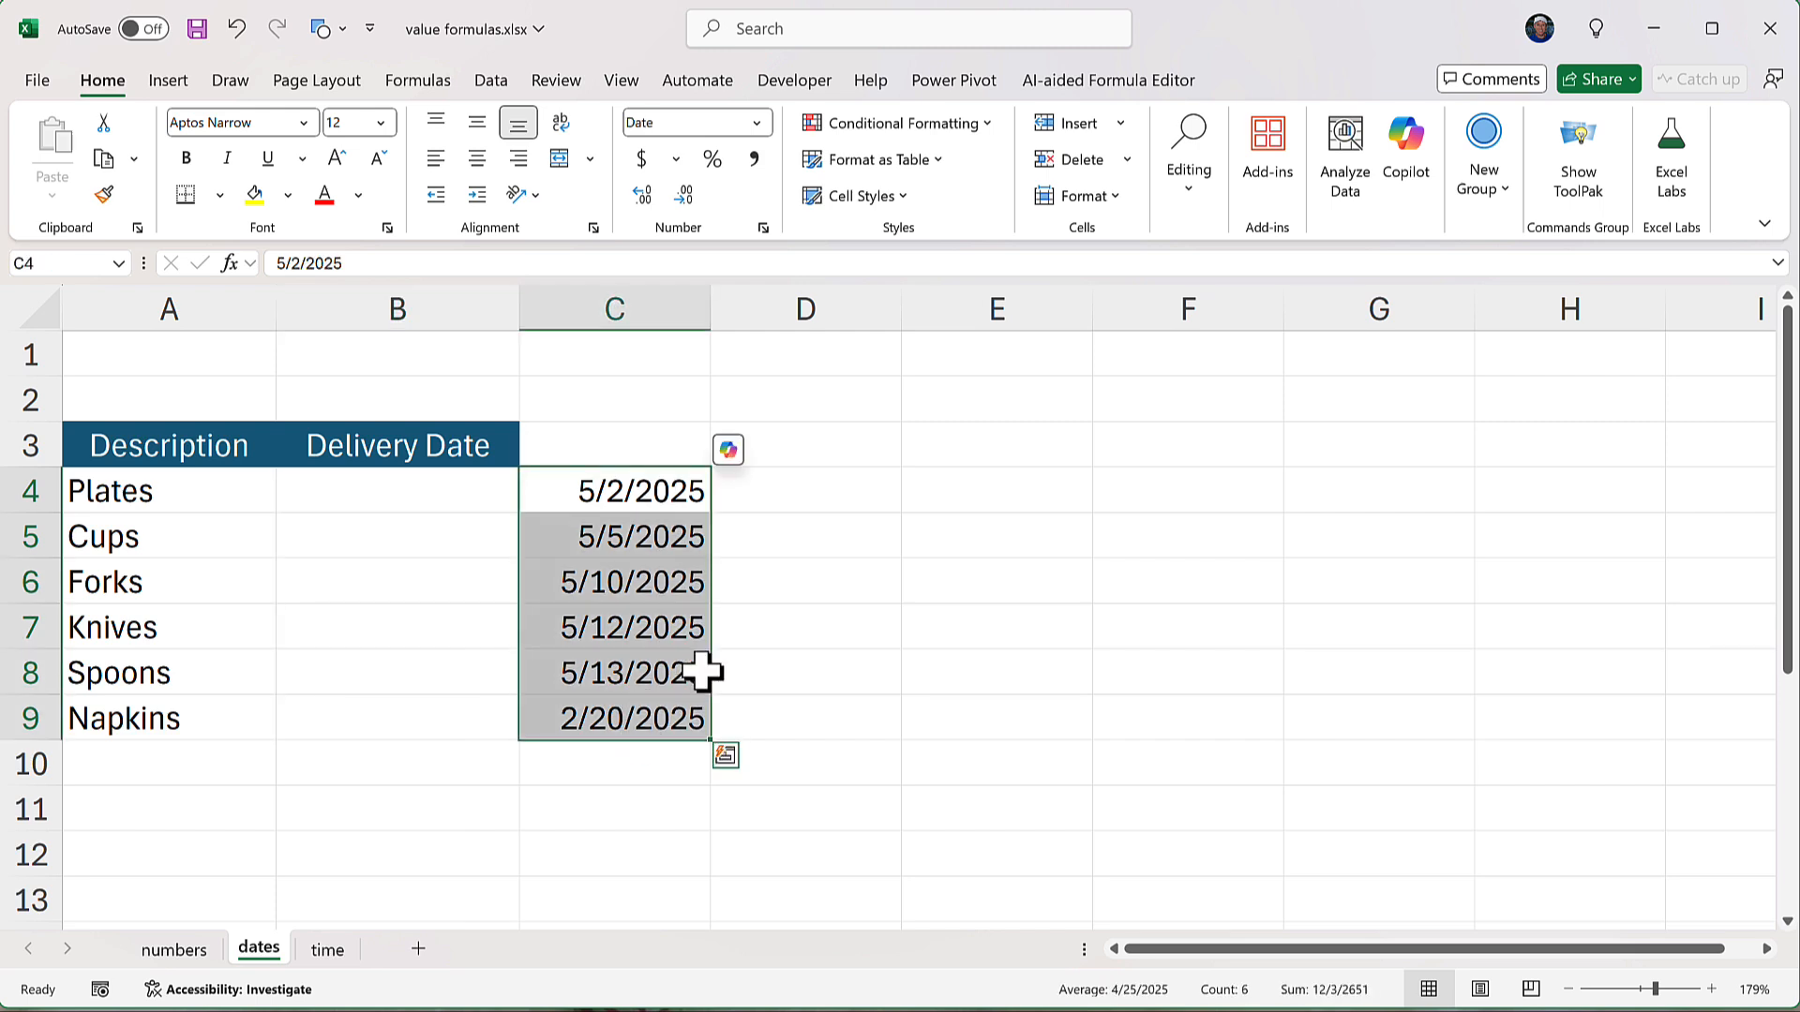
left_click_drag(708, 637, 480, 639)
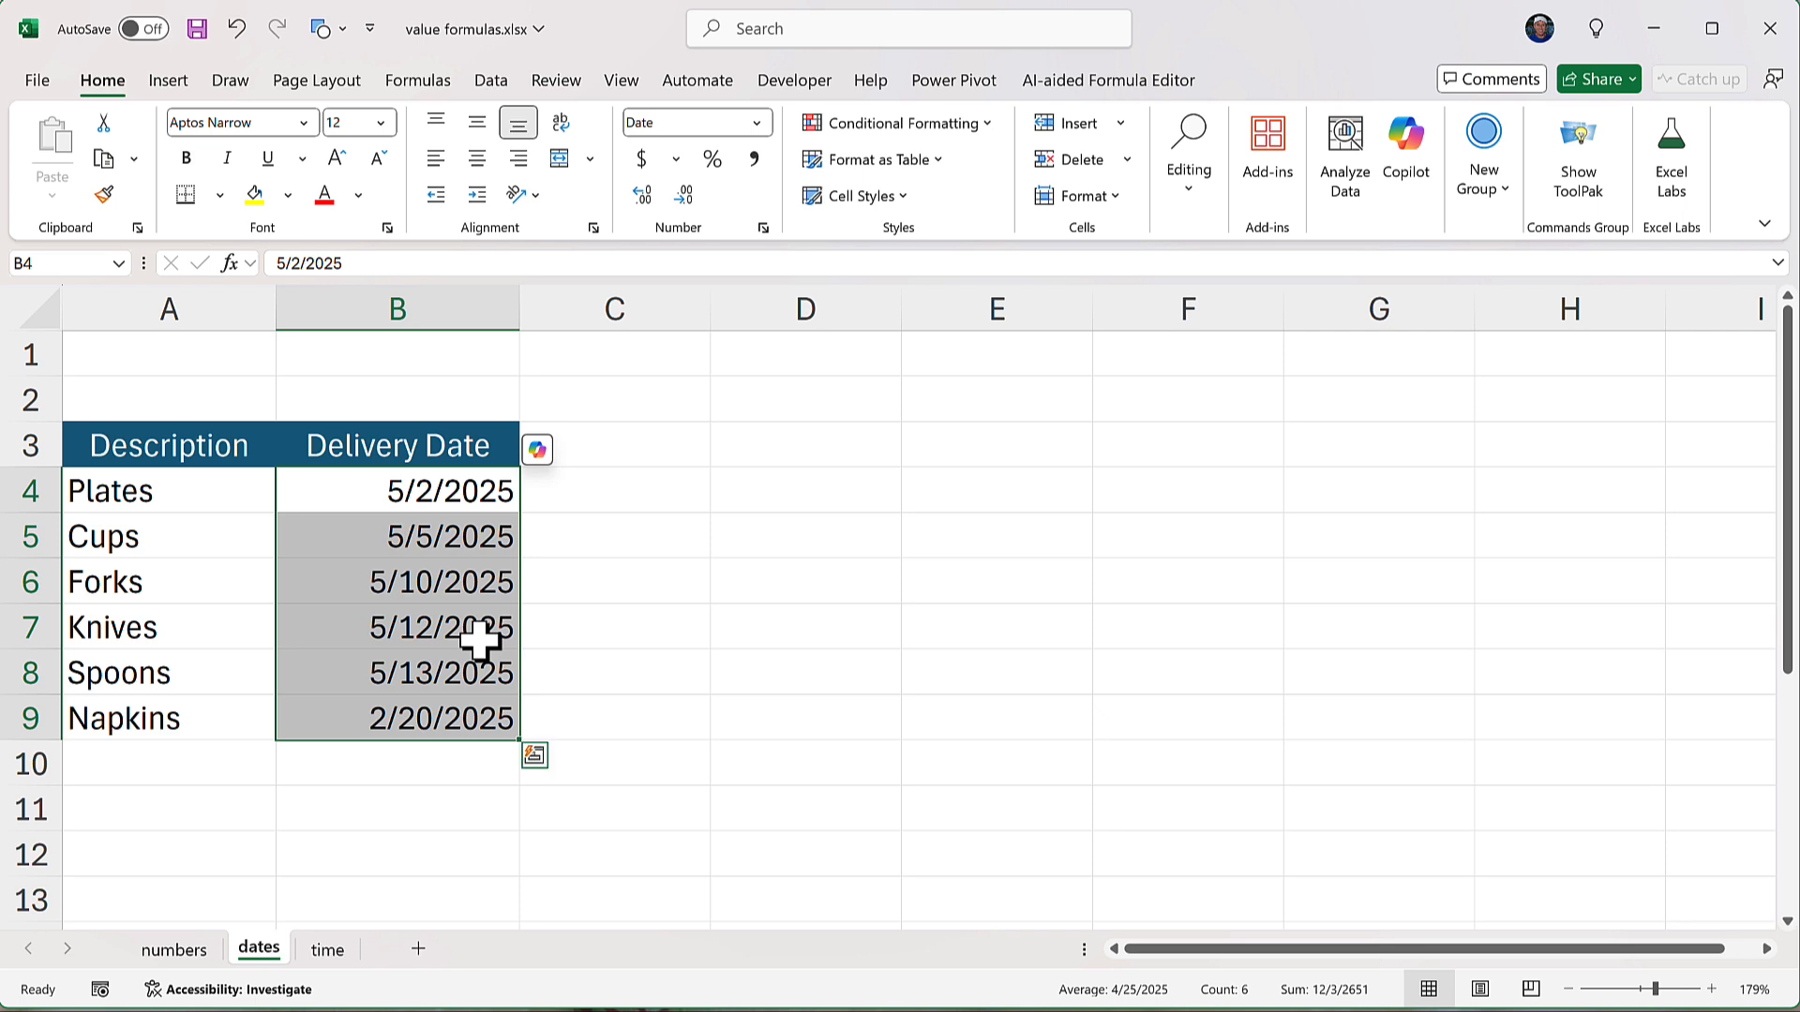
left_click(456, 793)
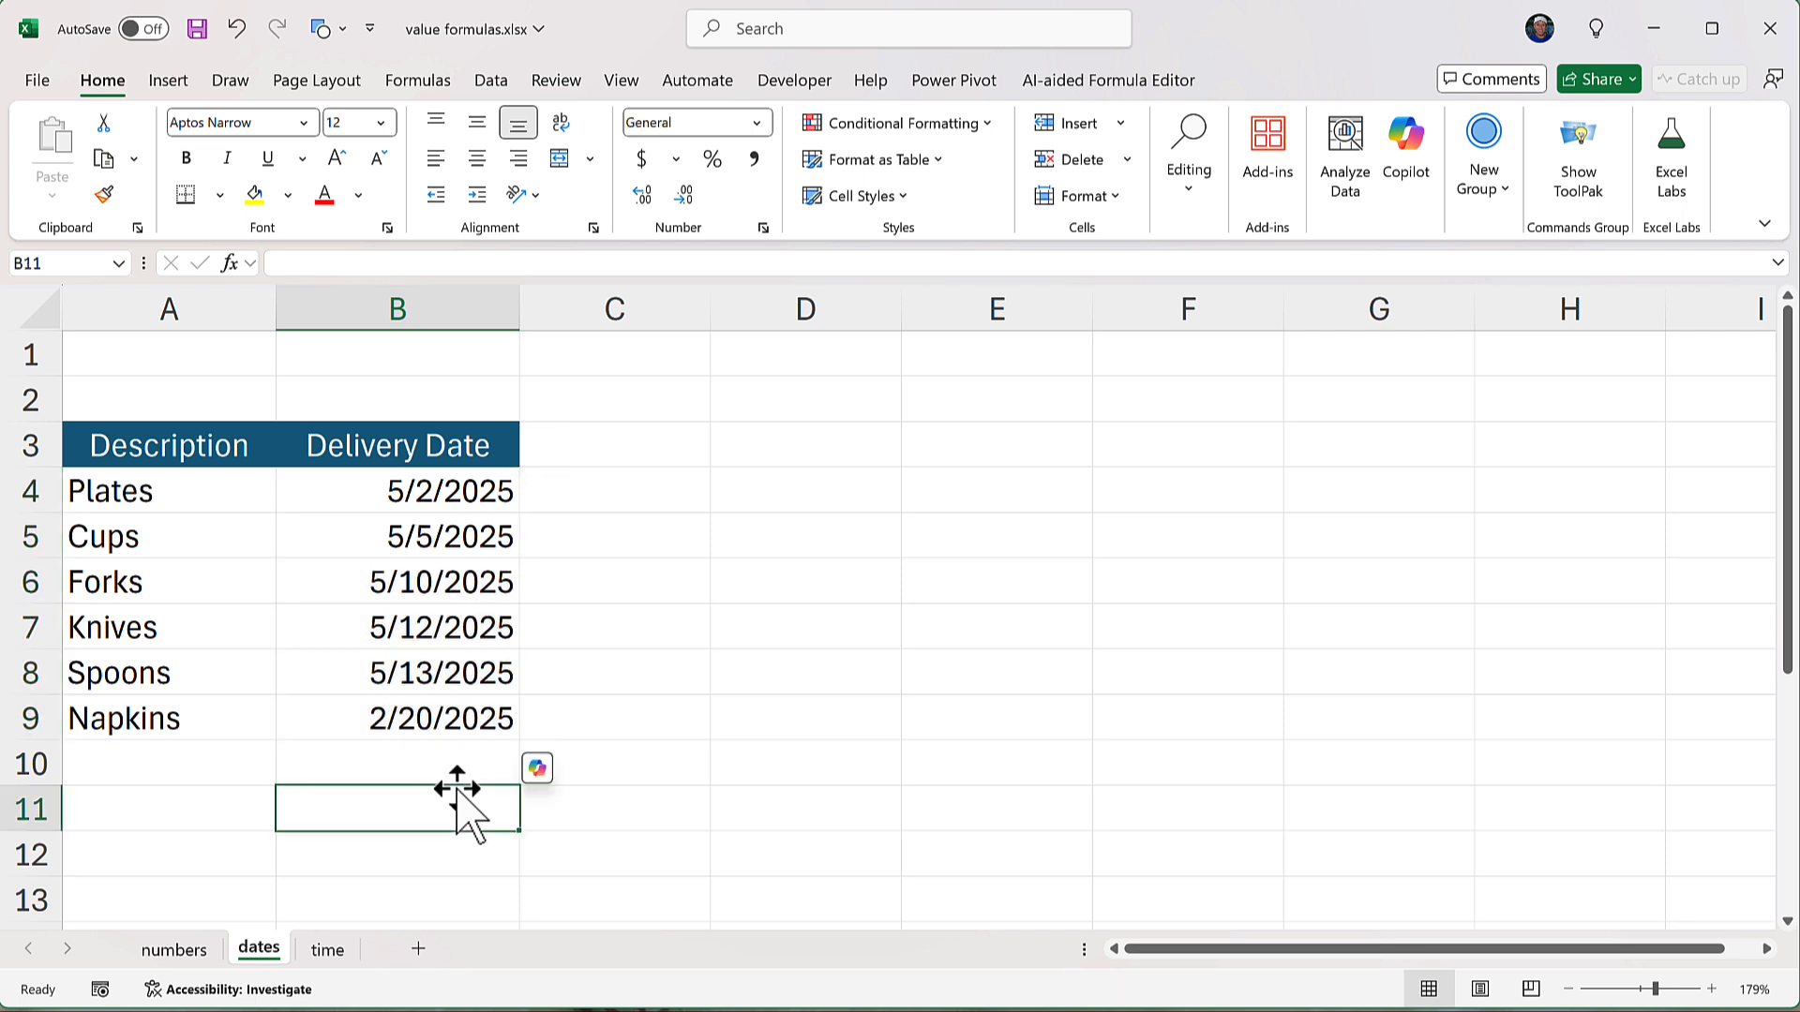
Enter =B4+30 in C4 to calculate the date 30 days after the Plates delivery.
left_click(644, 494)
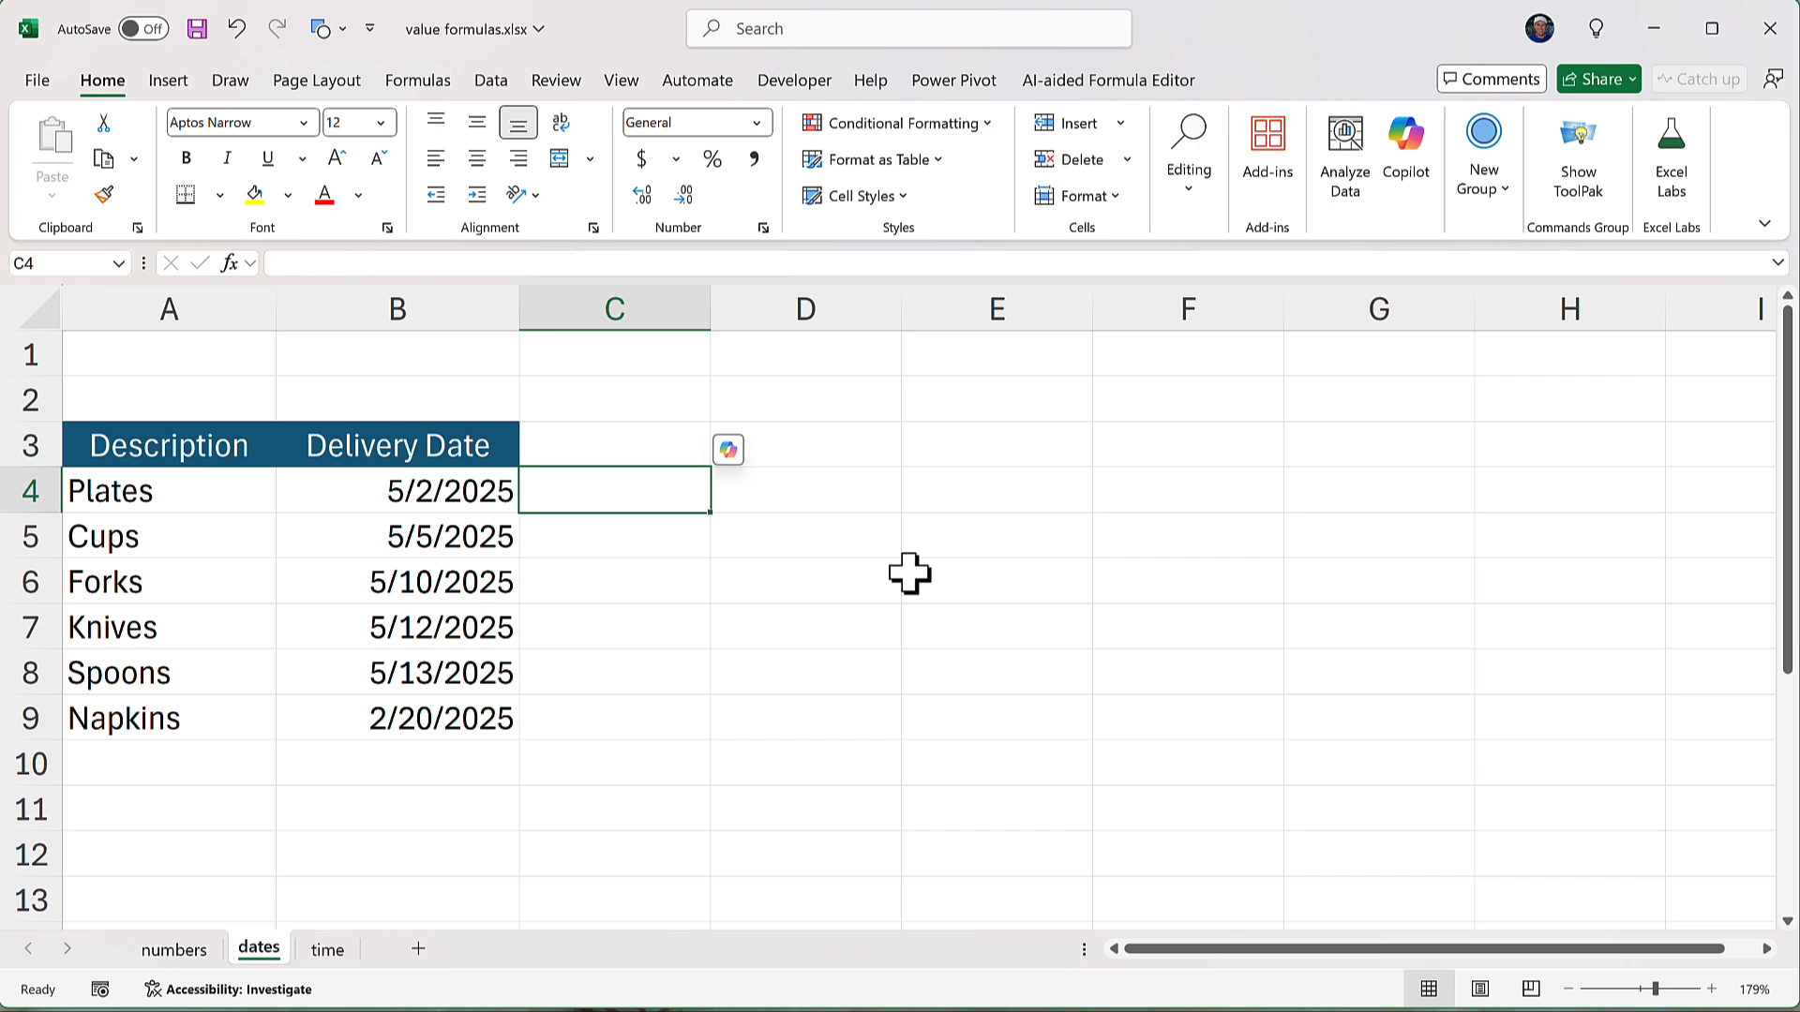
type("=")
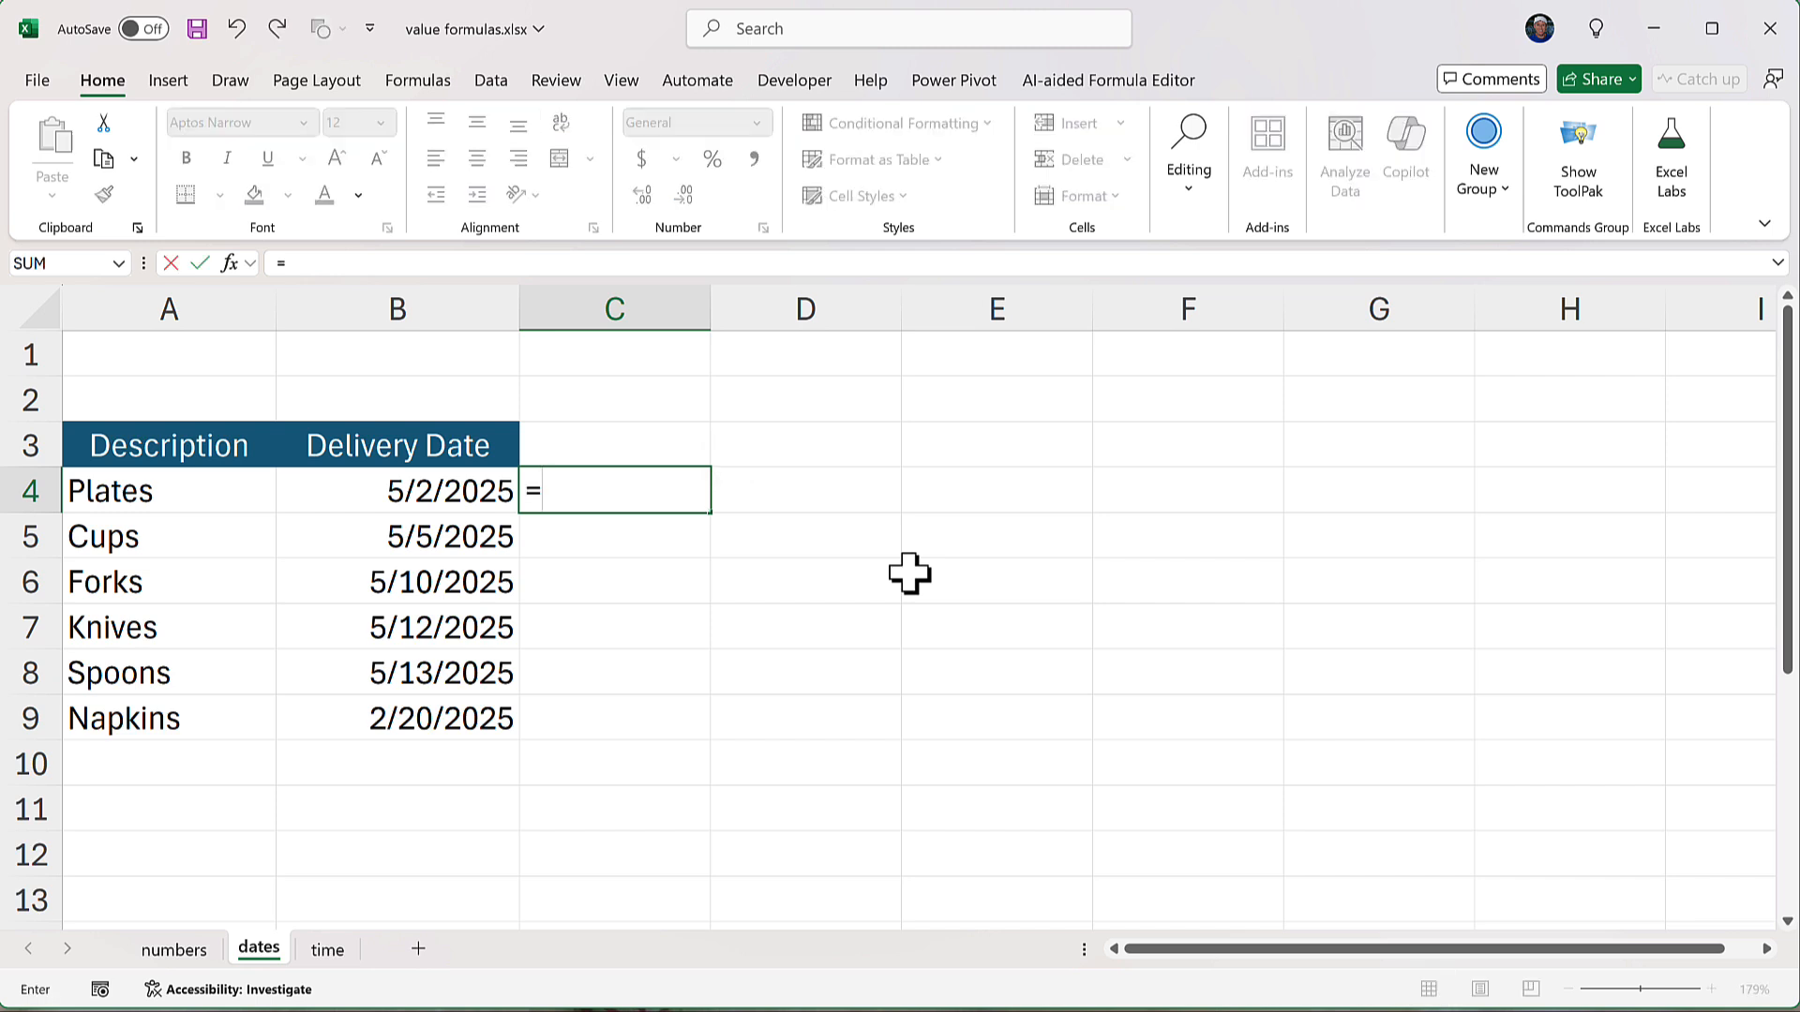
left_click(426, 484)
type("+30")
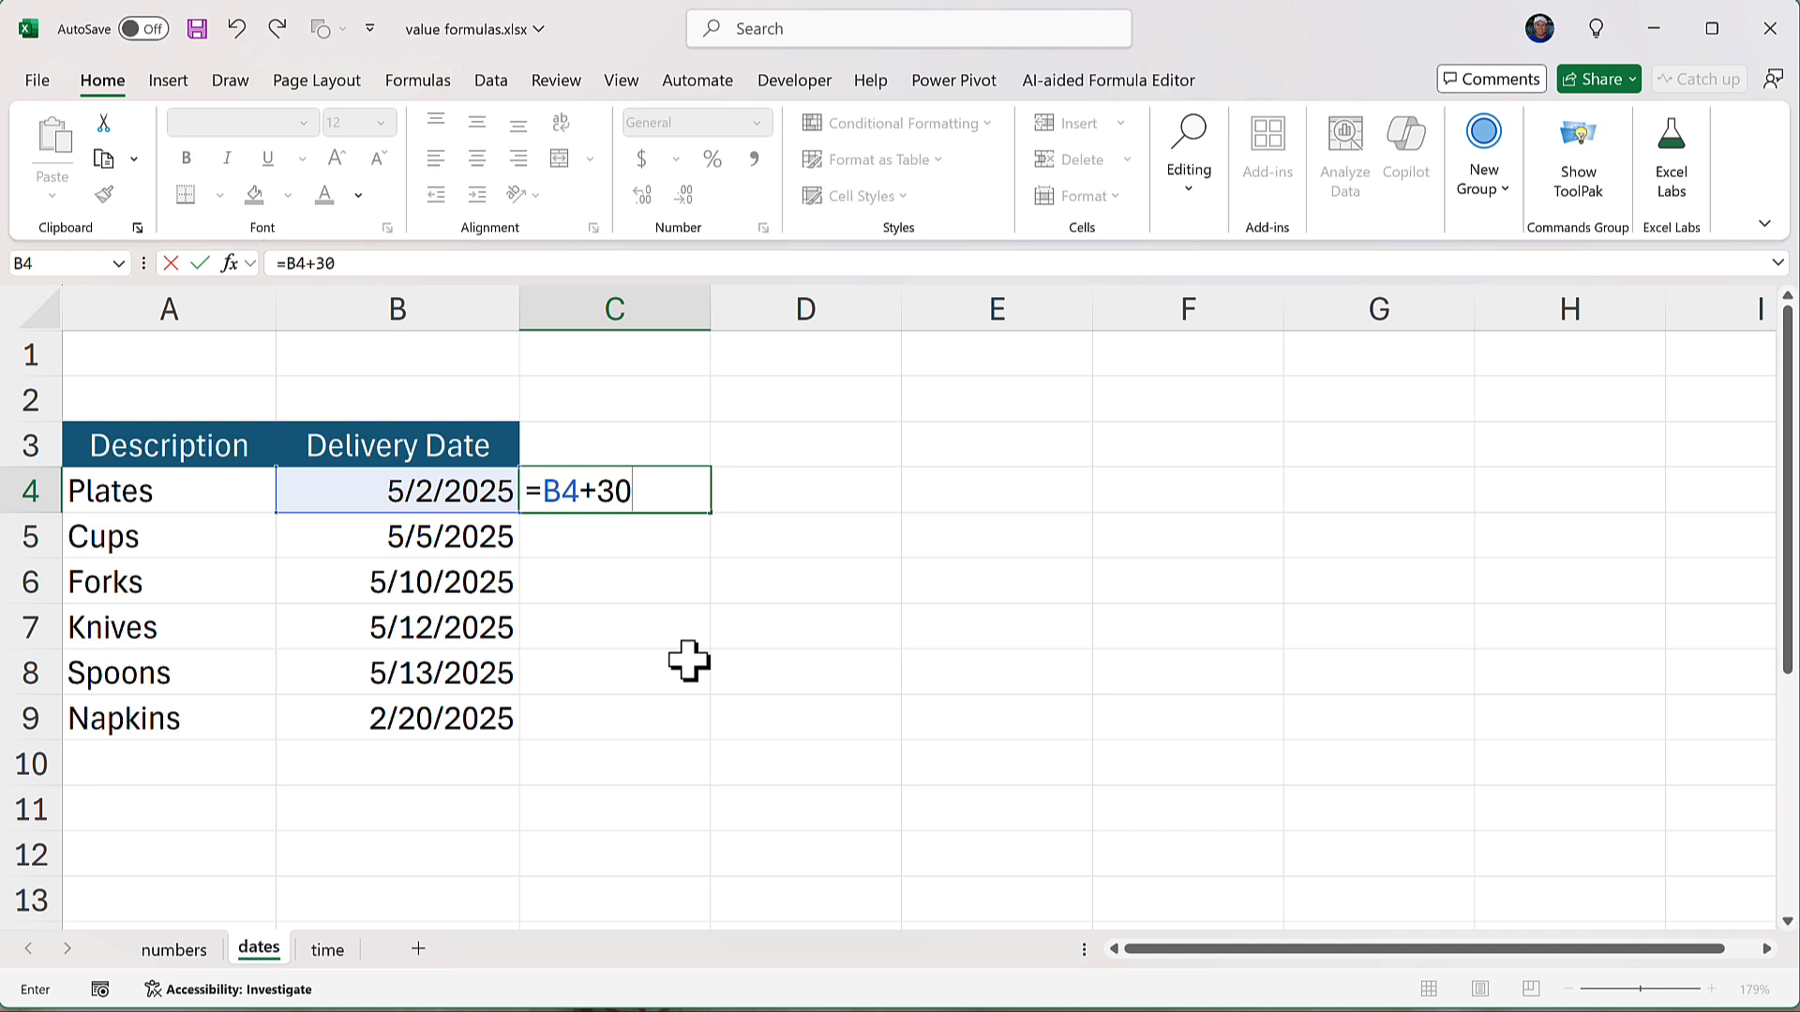
key("Return")
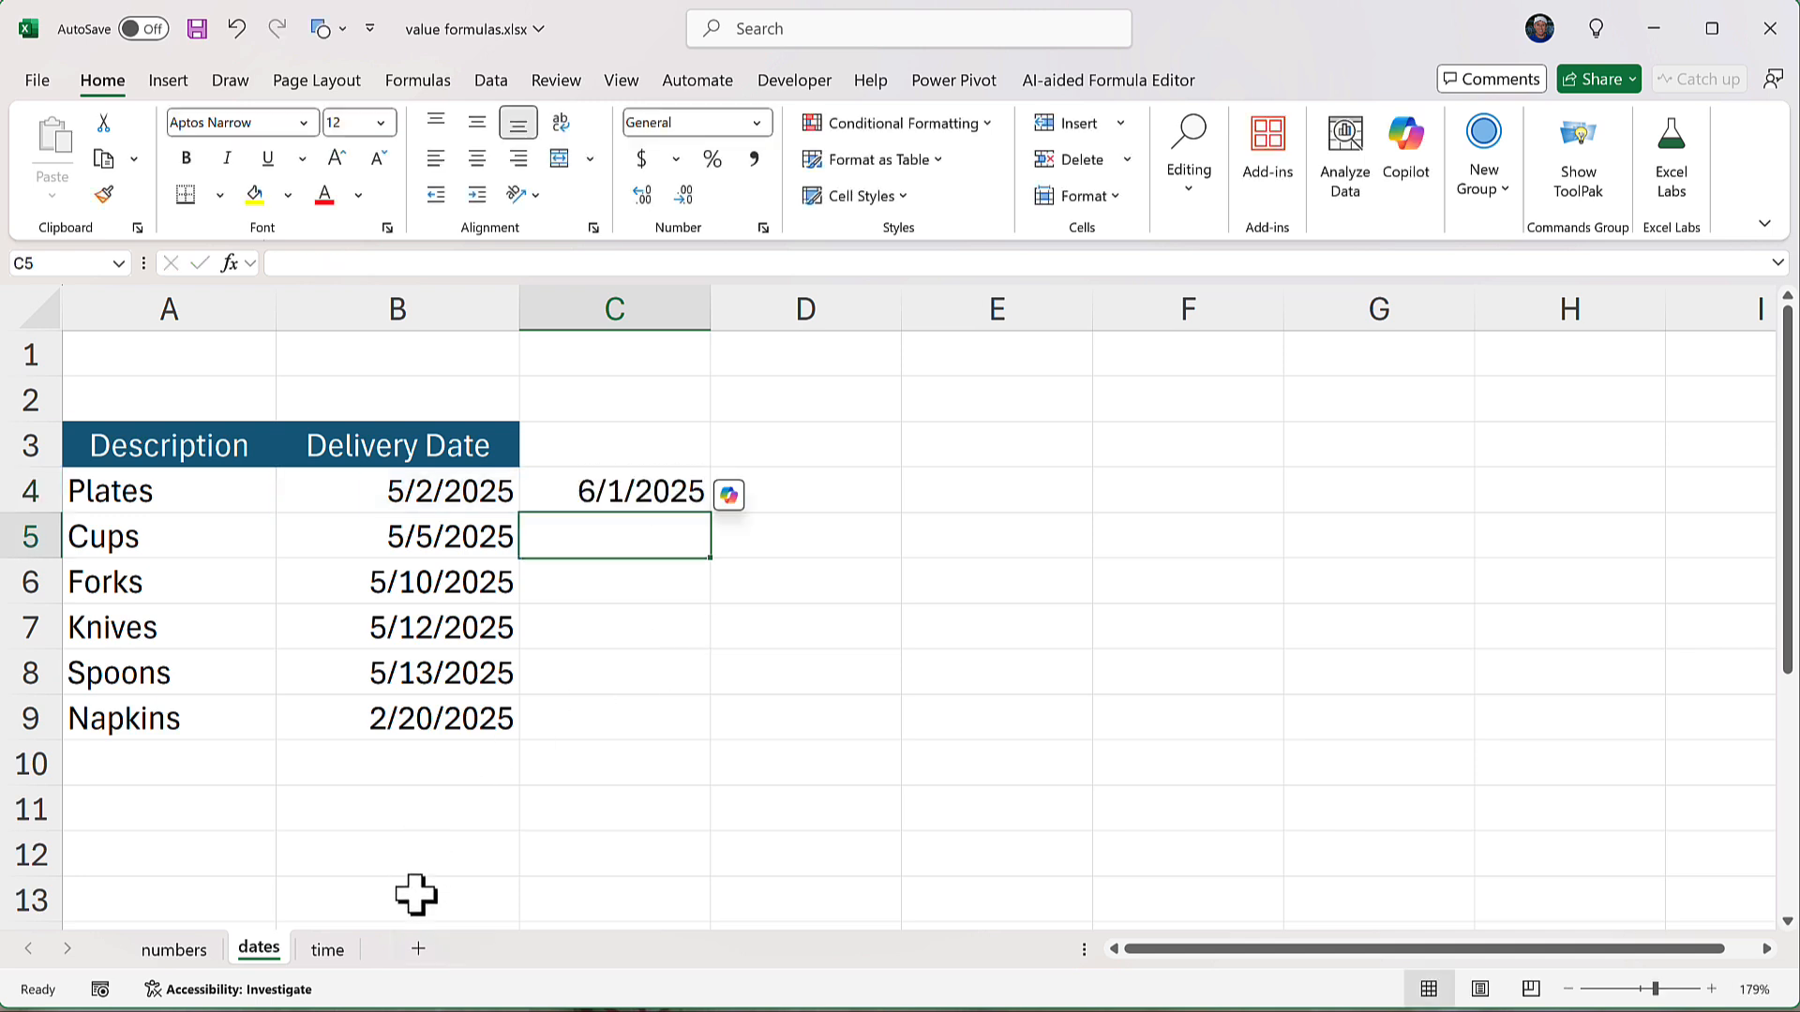
On the time sheet, enter =TIMEVALUE(B4) in C4 to convert the text arrival time for Atlanta.
left_click(328, 949)
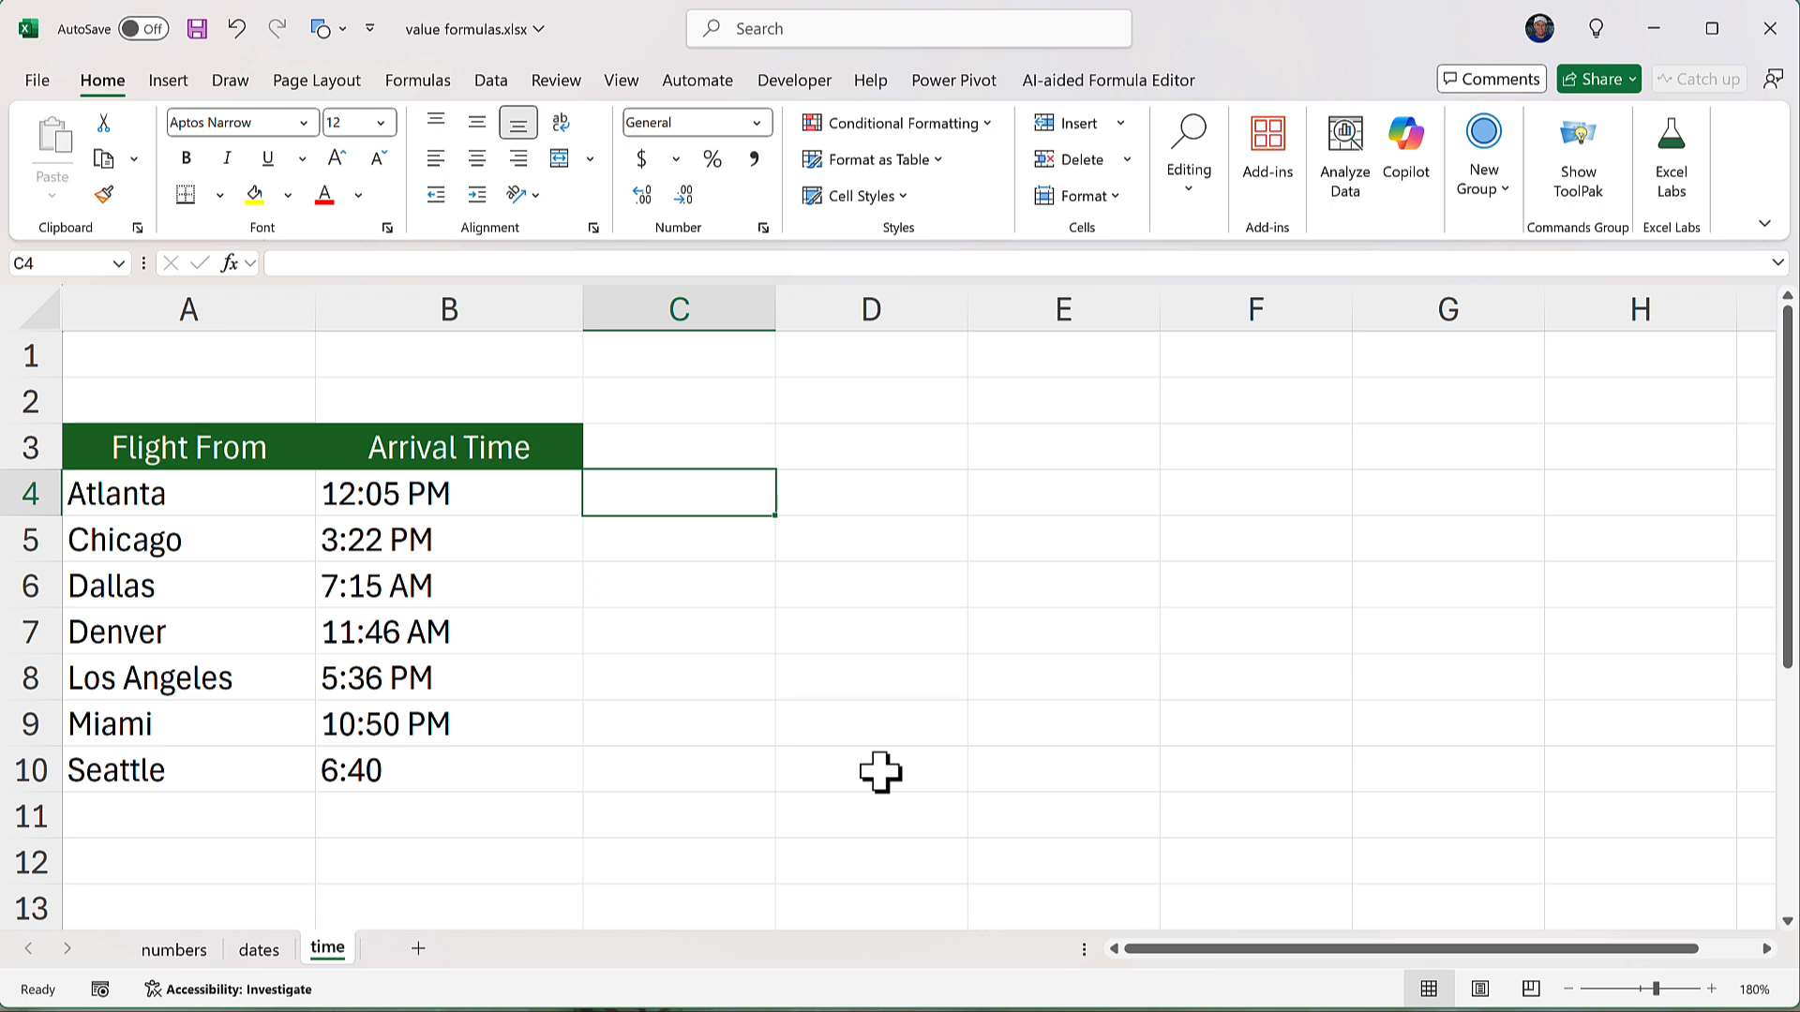
type("=")
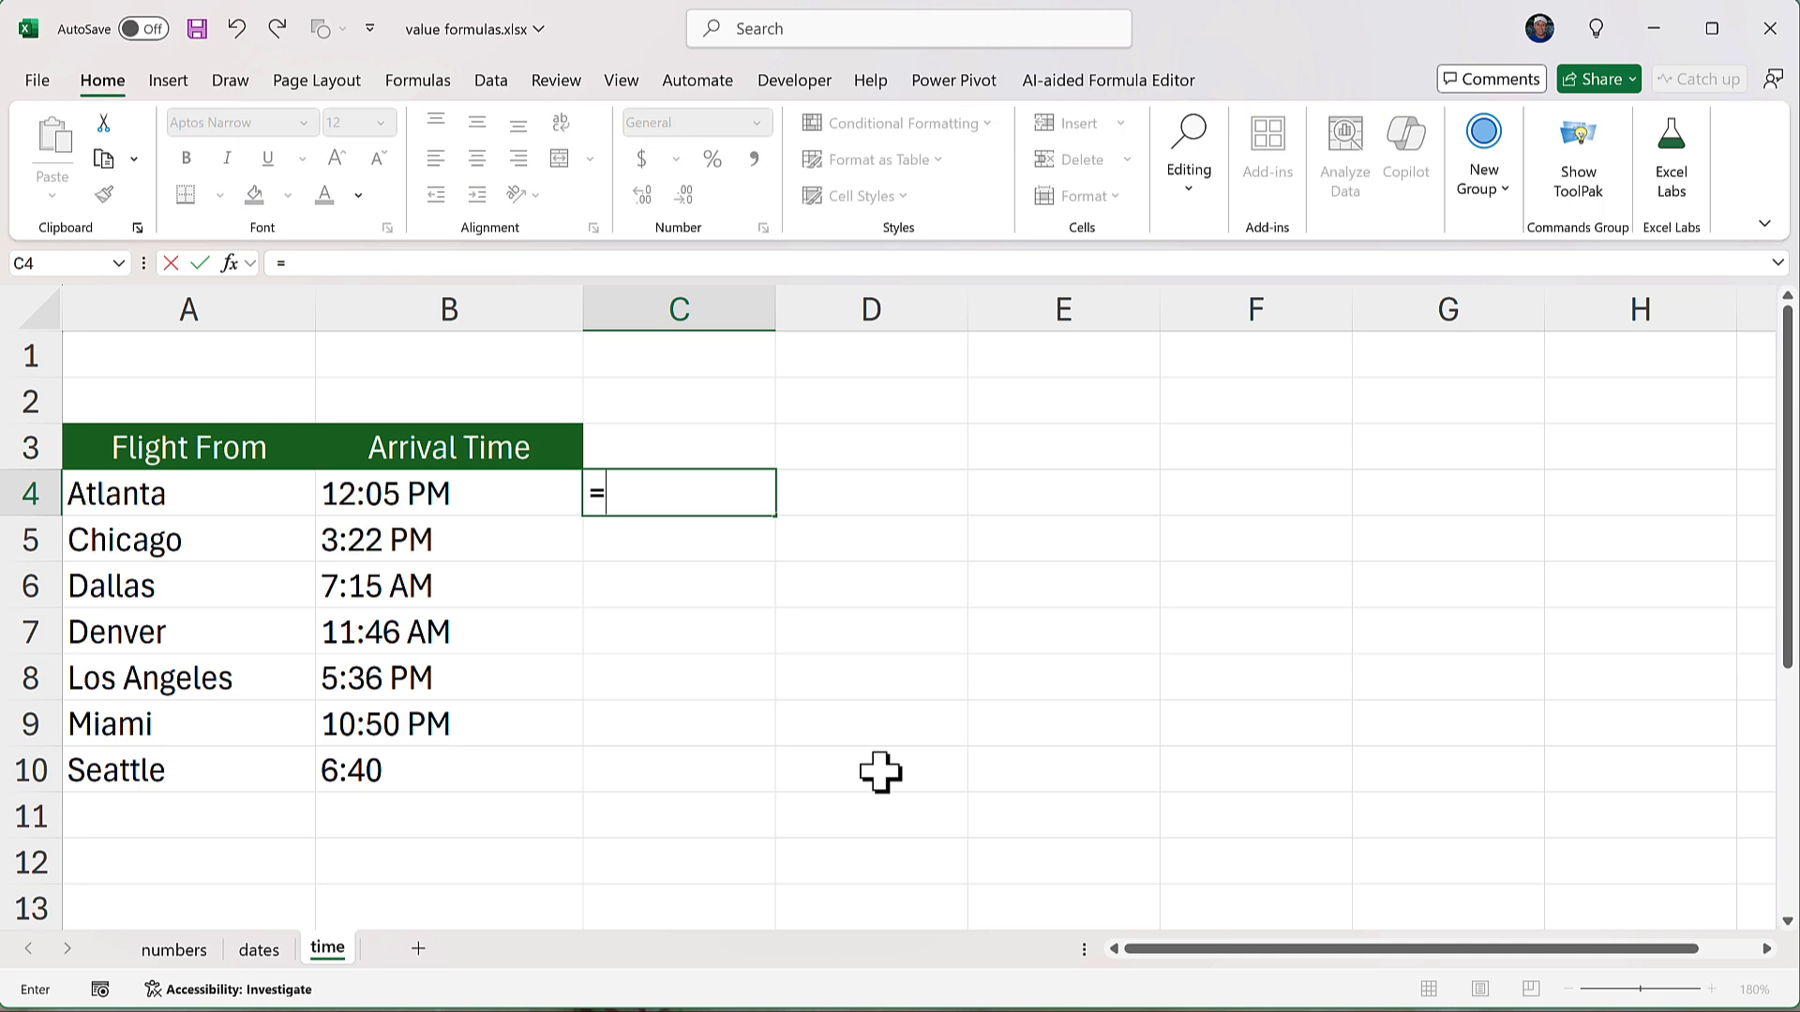
type("timev")
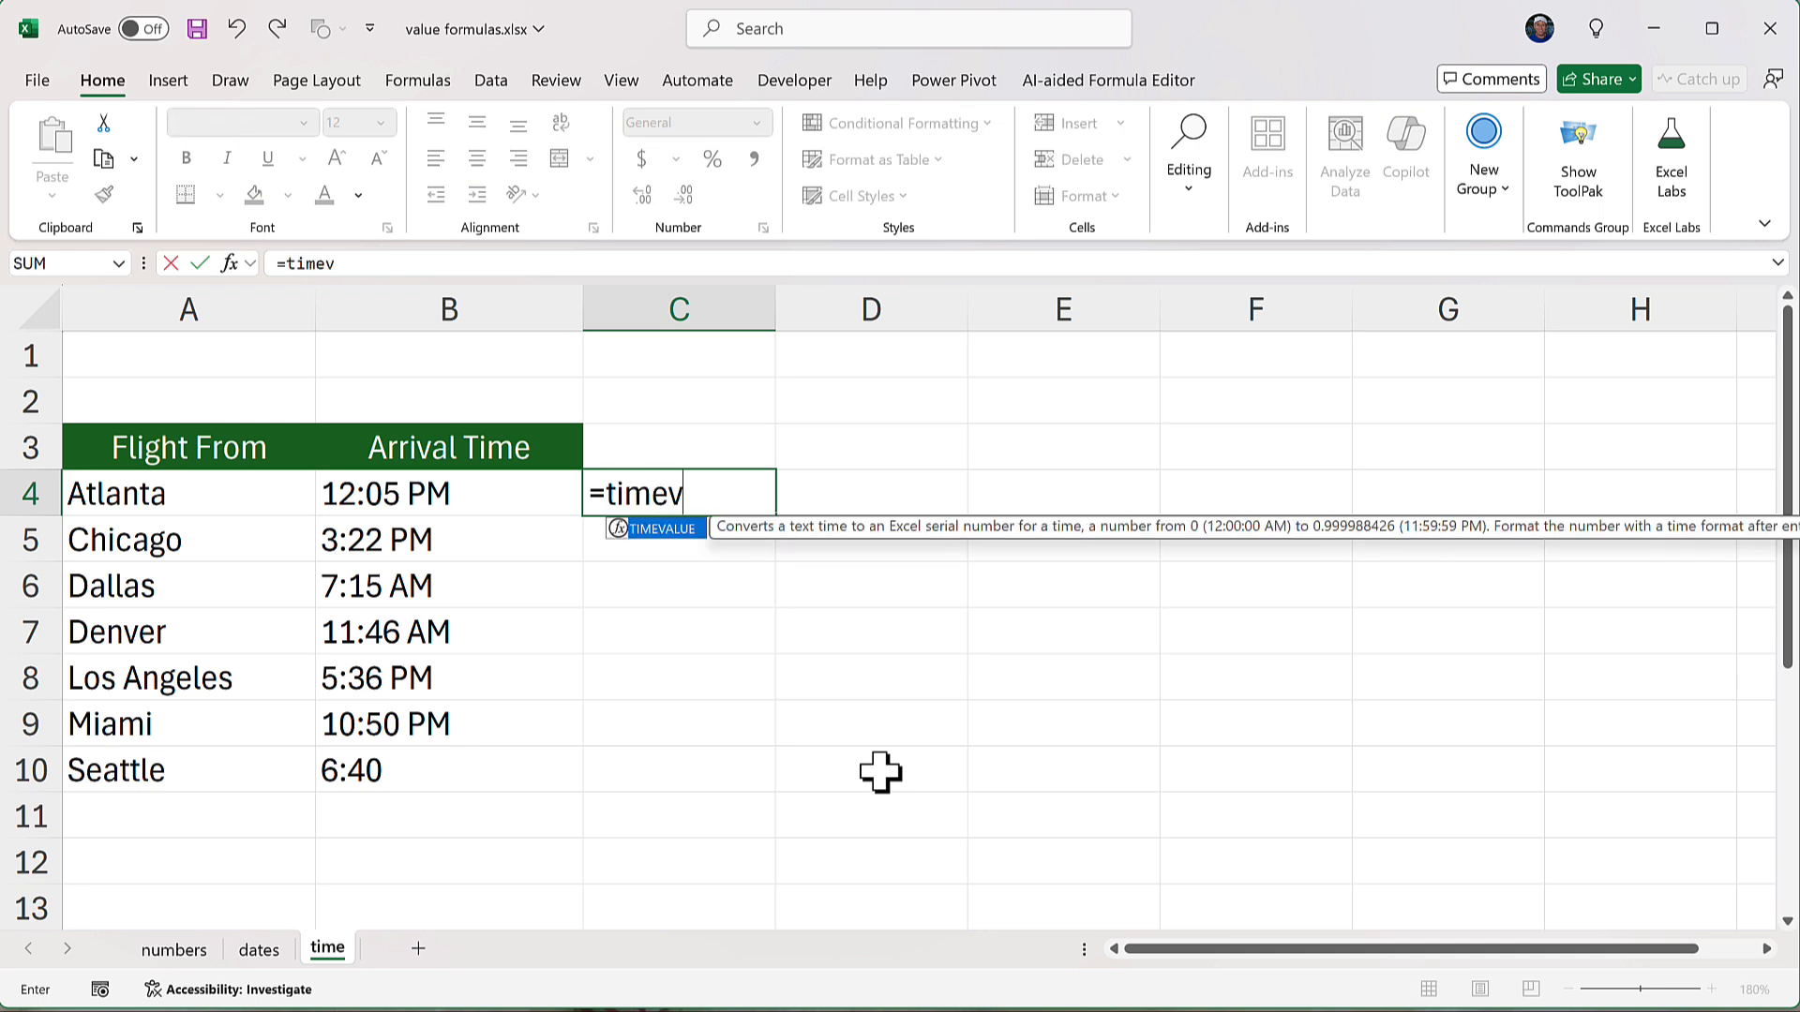
key("Tab")
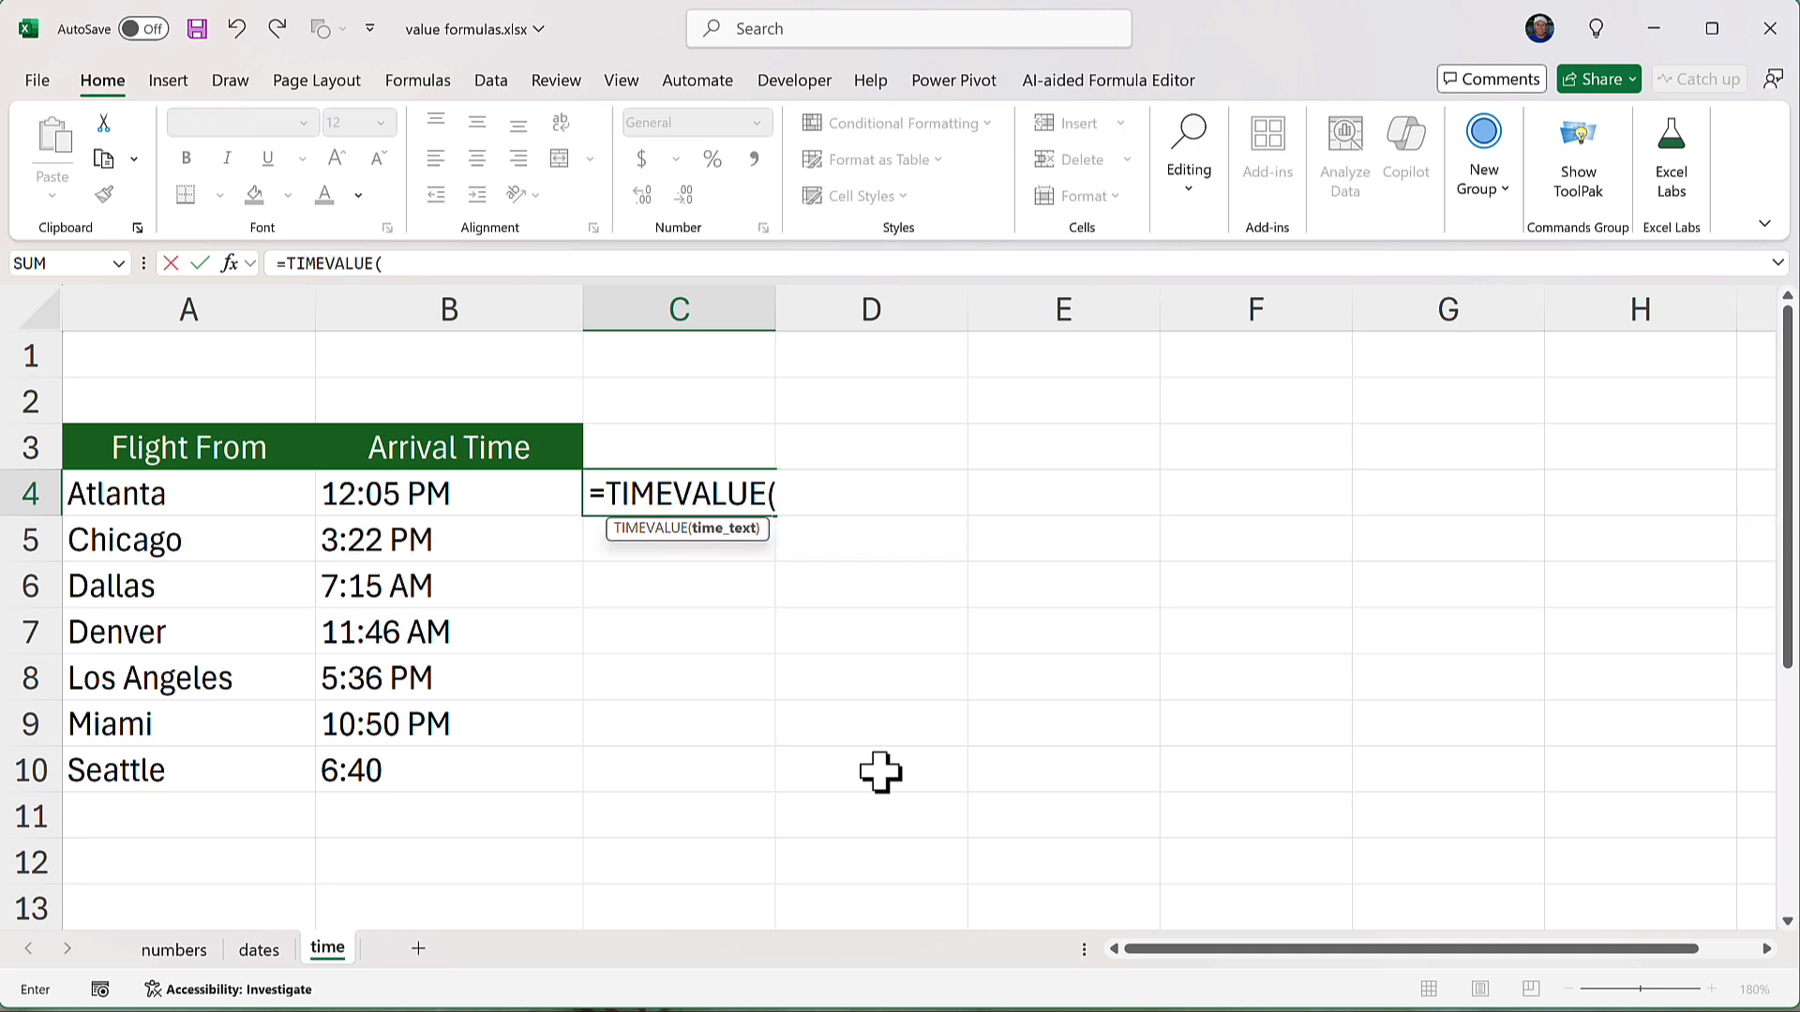
left_click(494, 507)
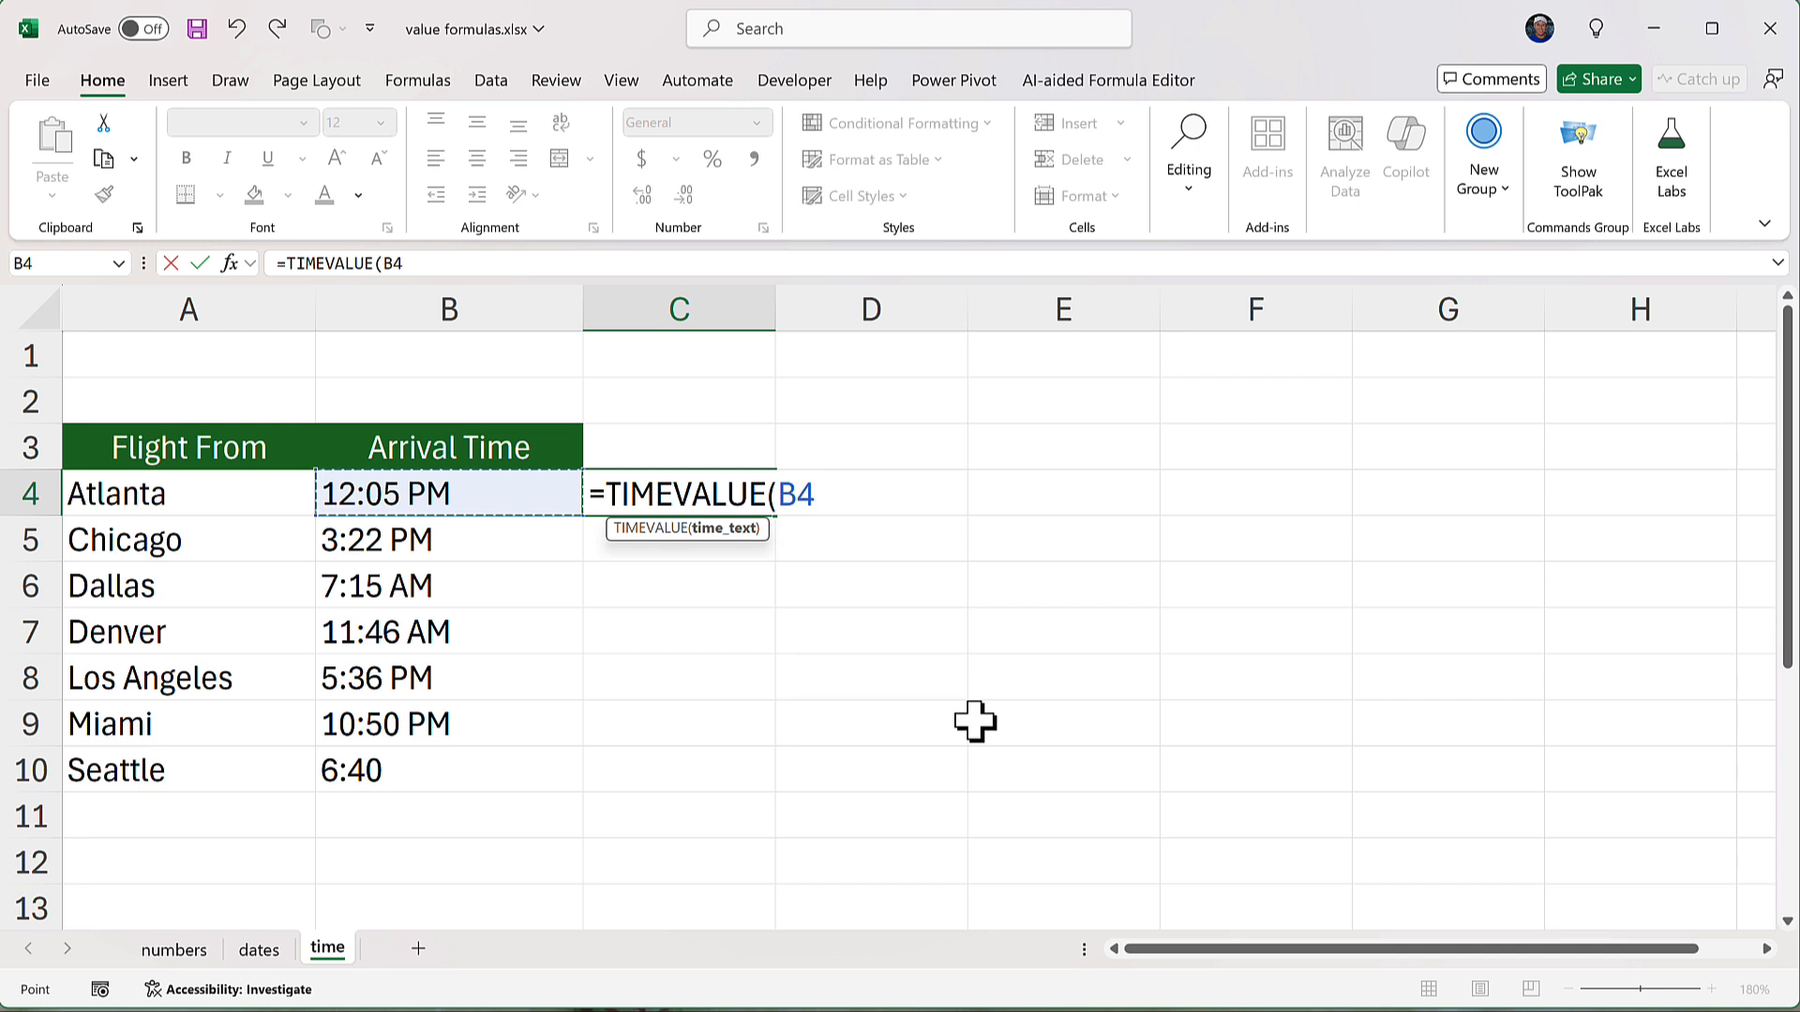
type(")")
key("ctrl+Return")
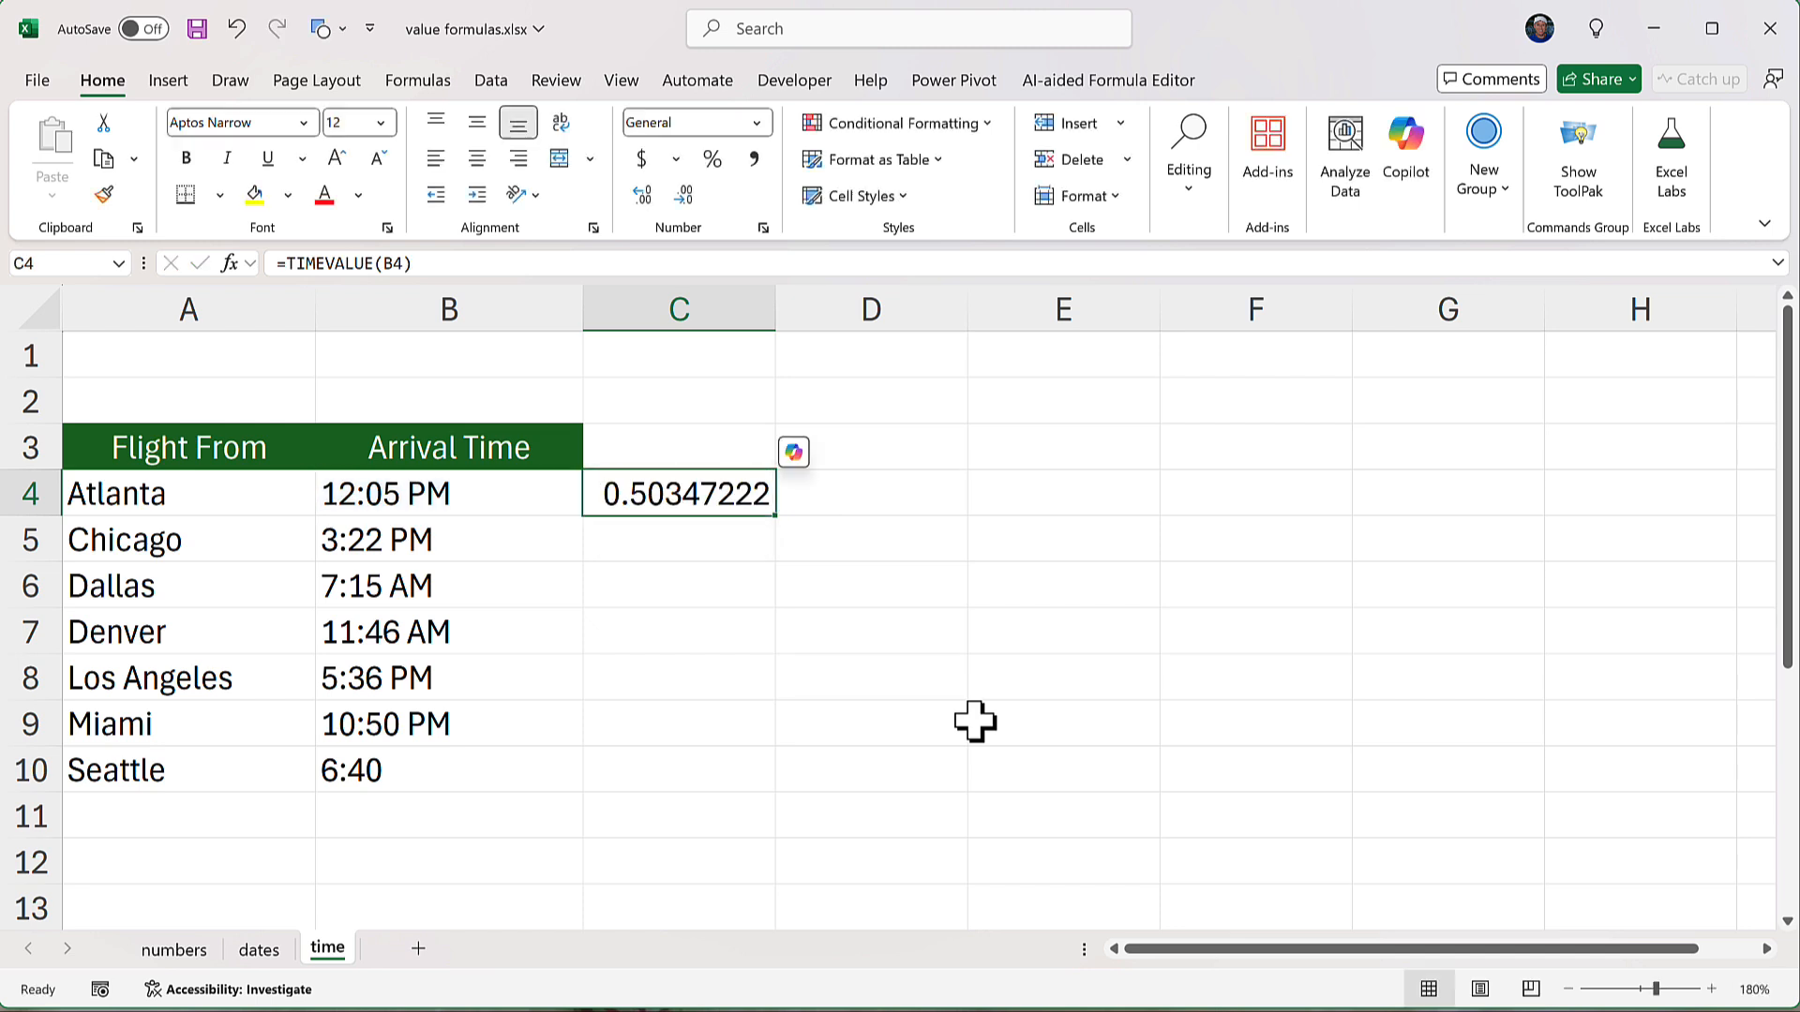
Fill the TIMEVALUE formula down to C10 and format C4:C10 as Time with the 1:30 PM type.
double_click(774, 522)
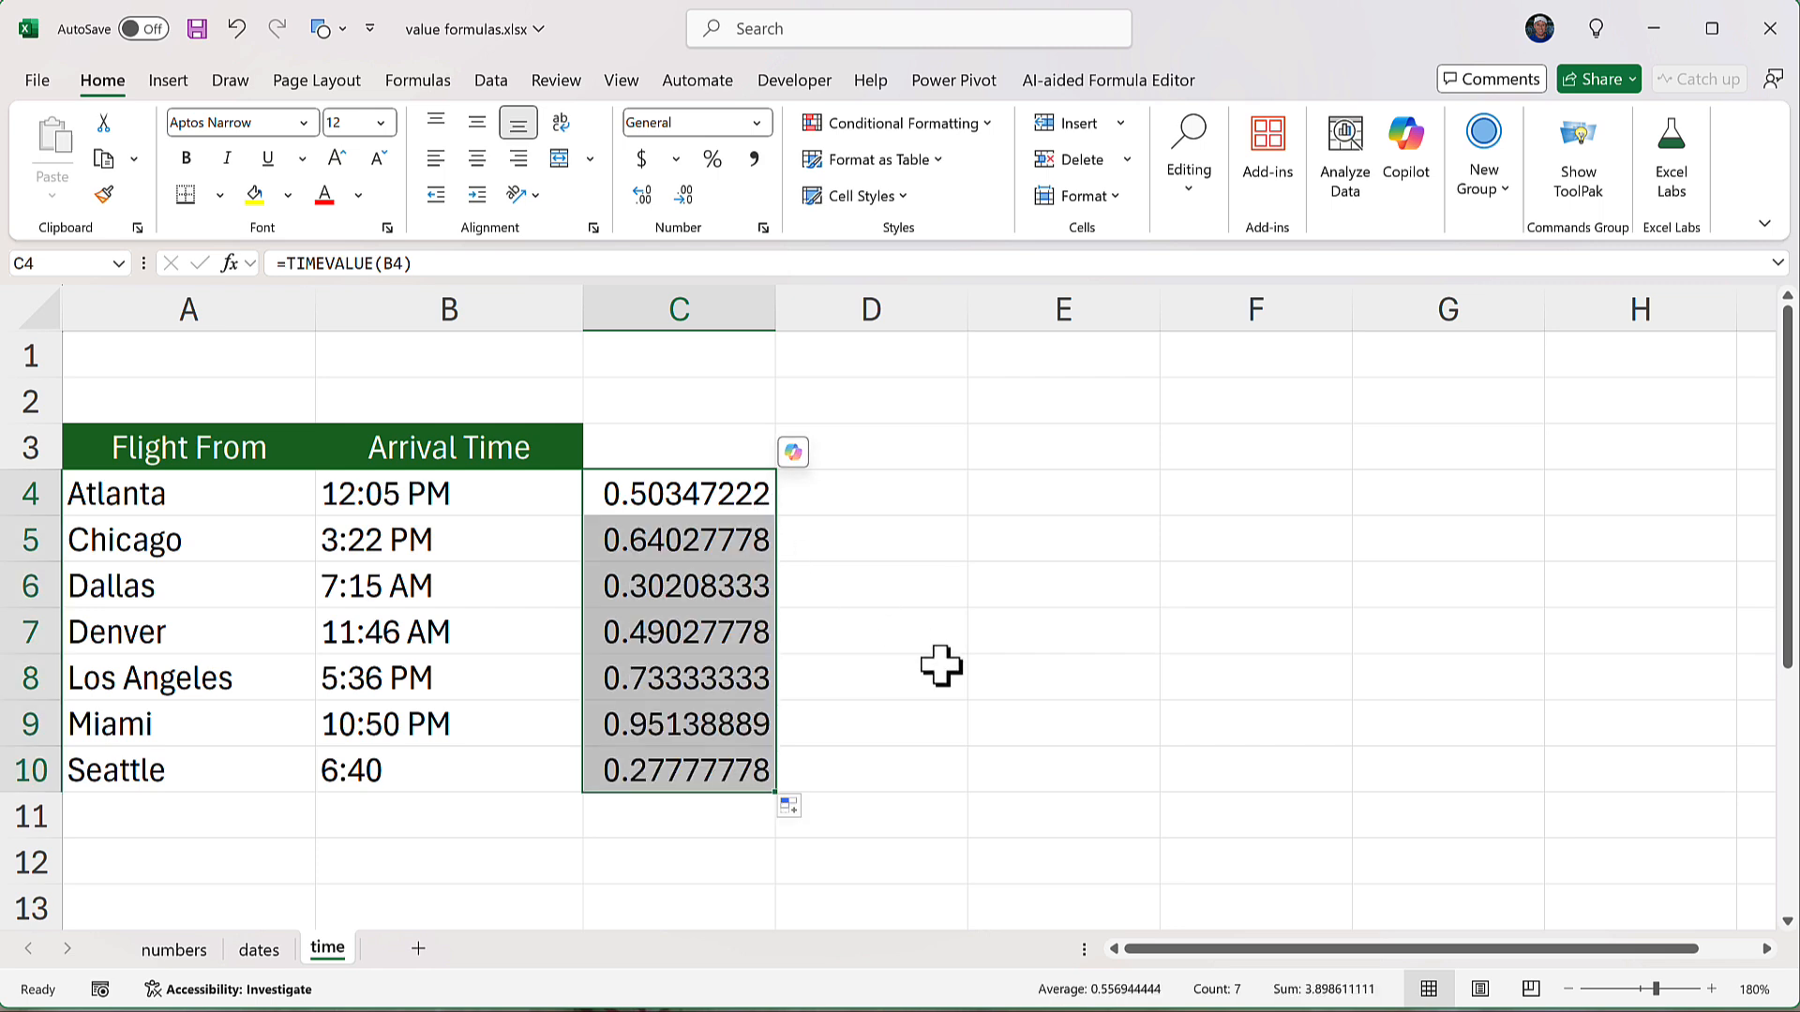
left_click(758, 123)
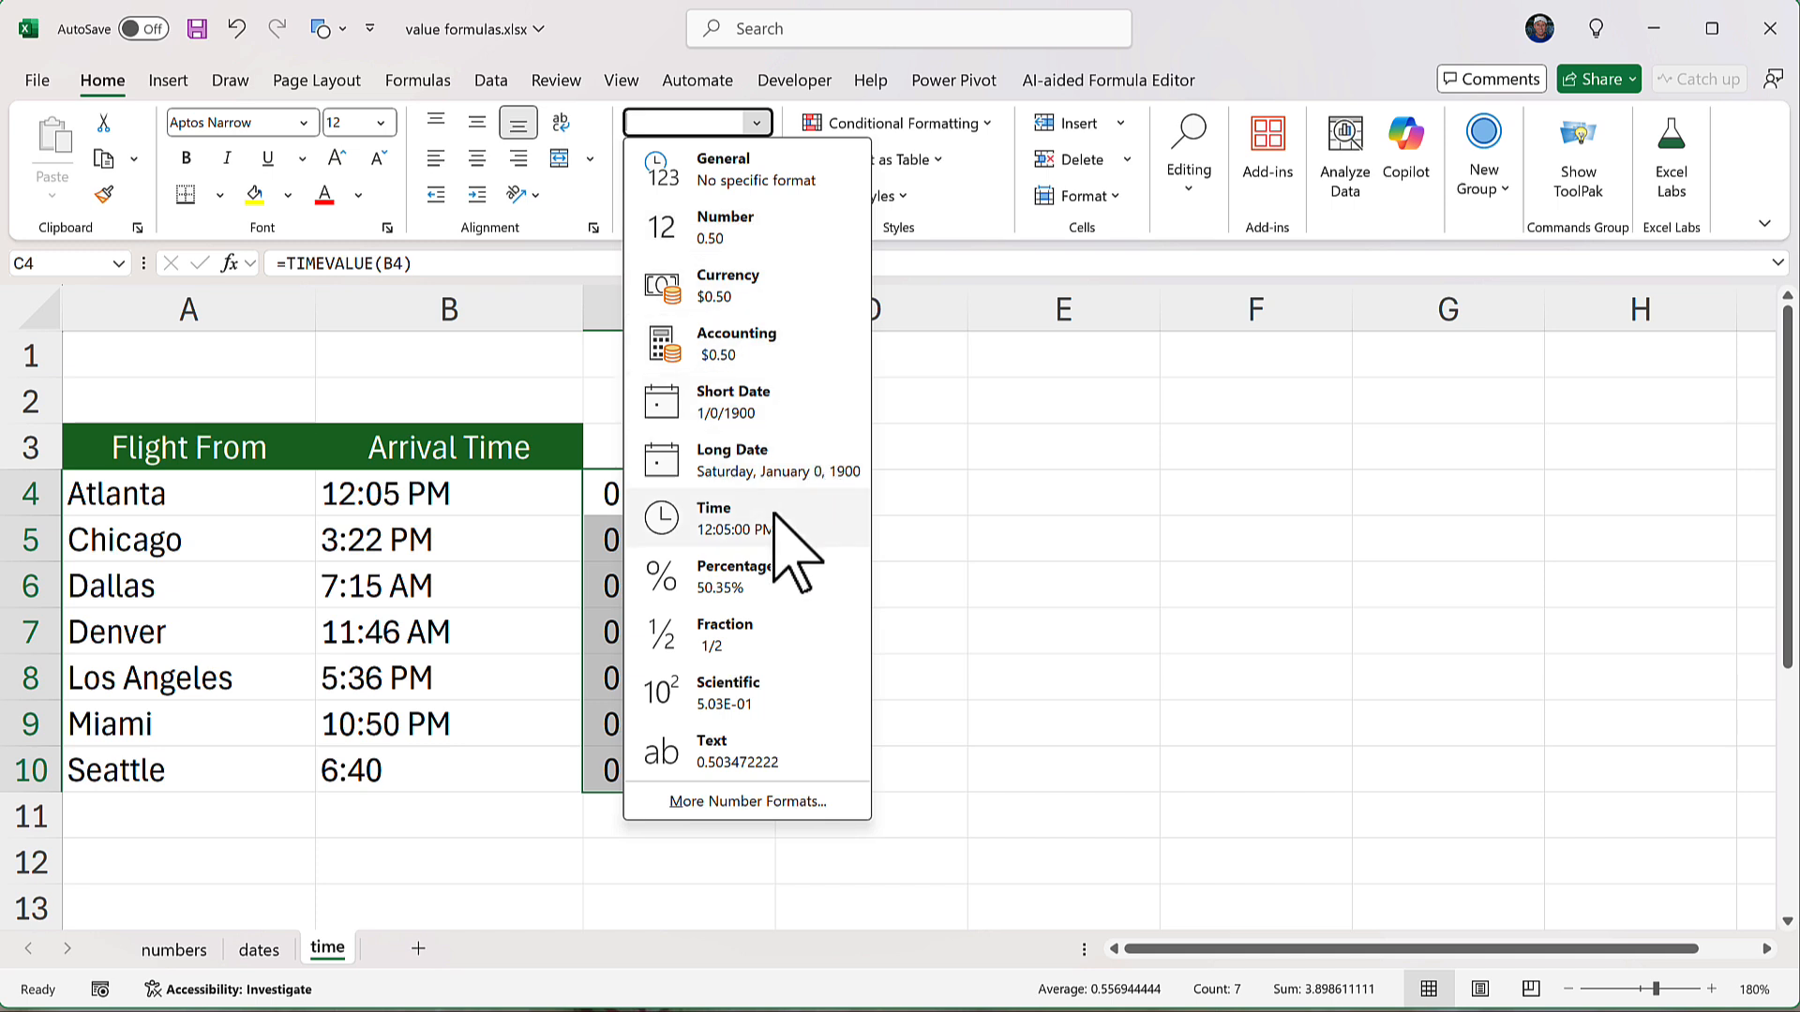
left_click(805, 519)
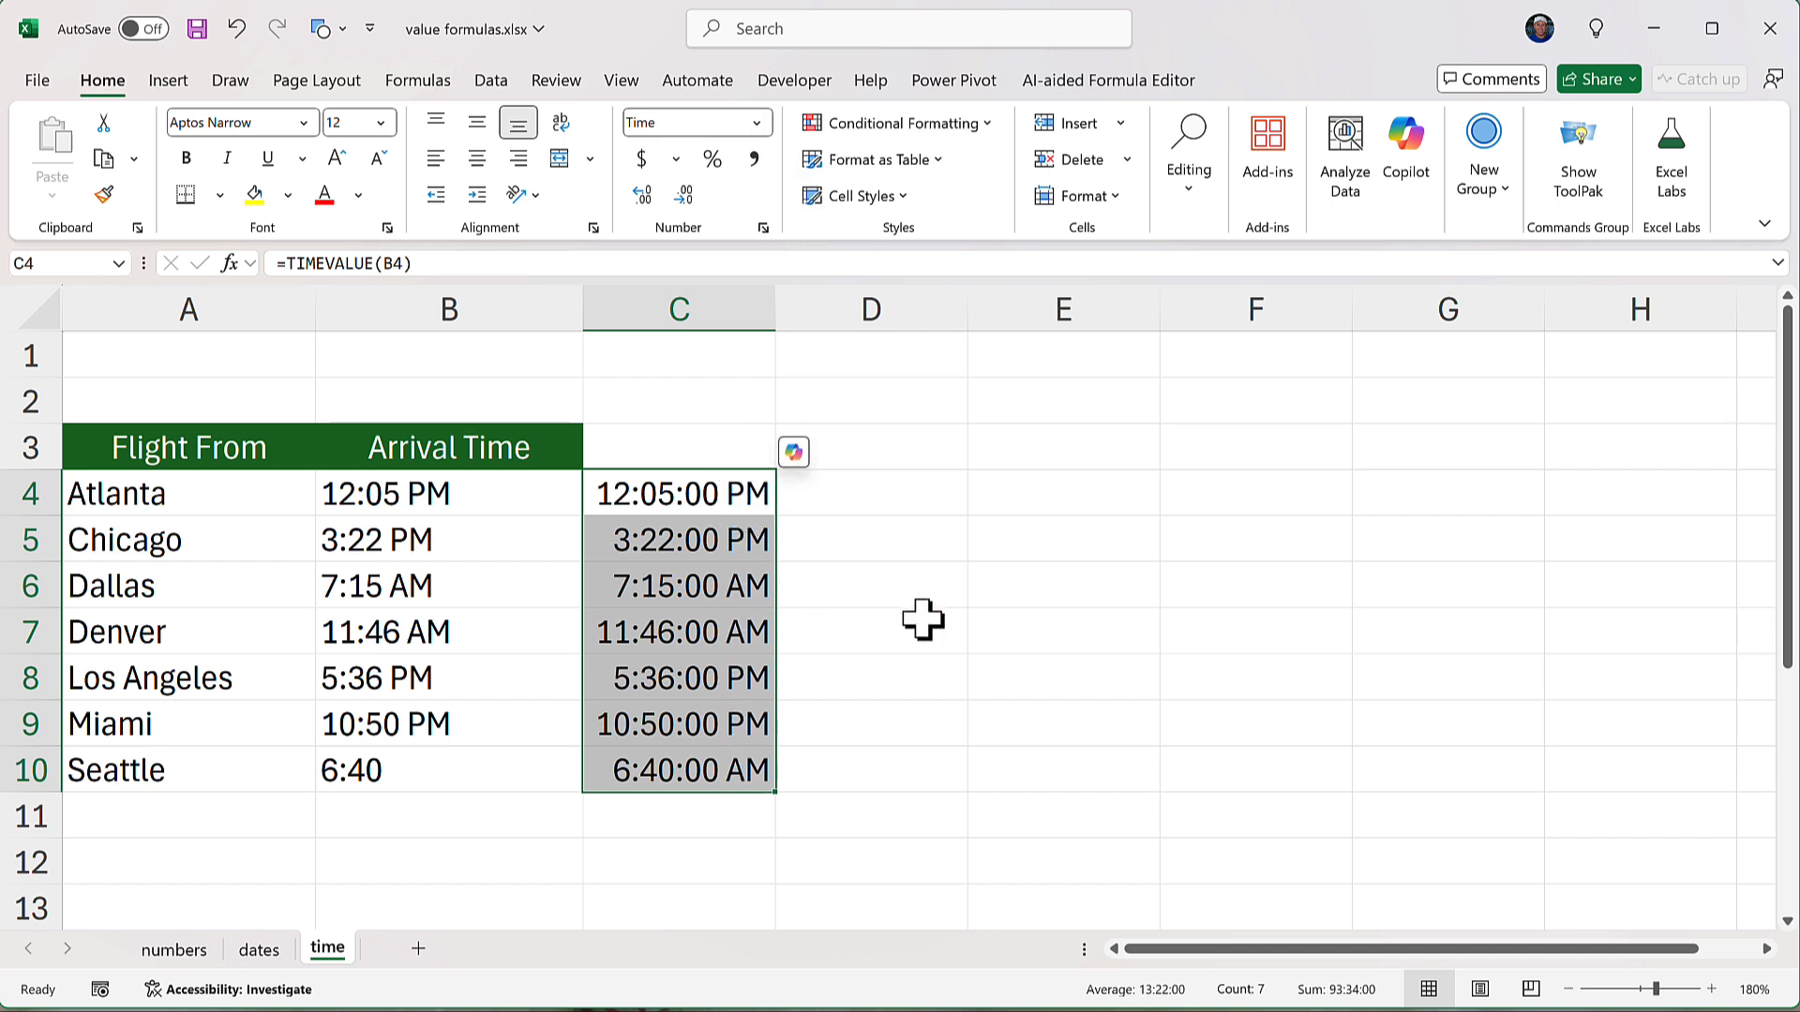
left_click(762, 228)
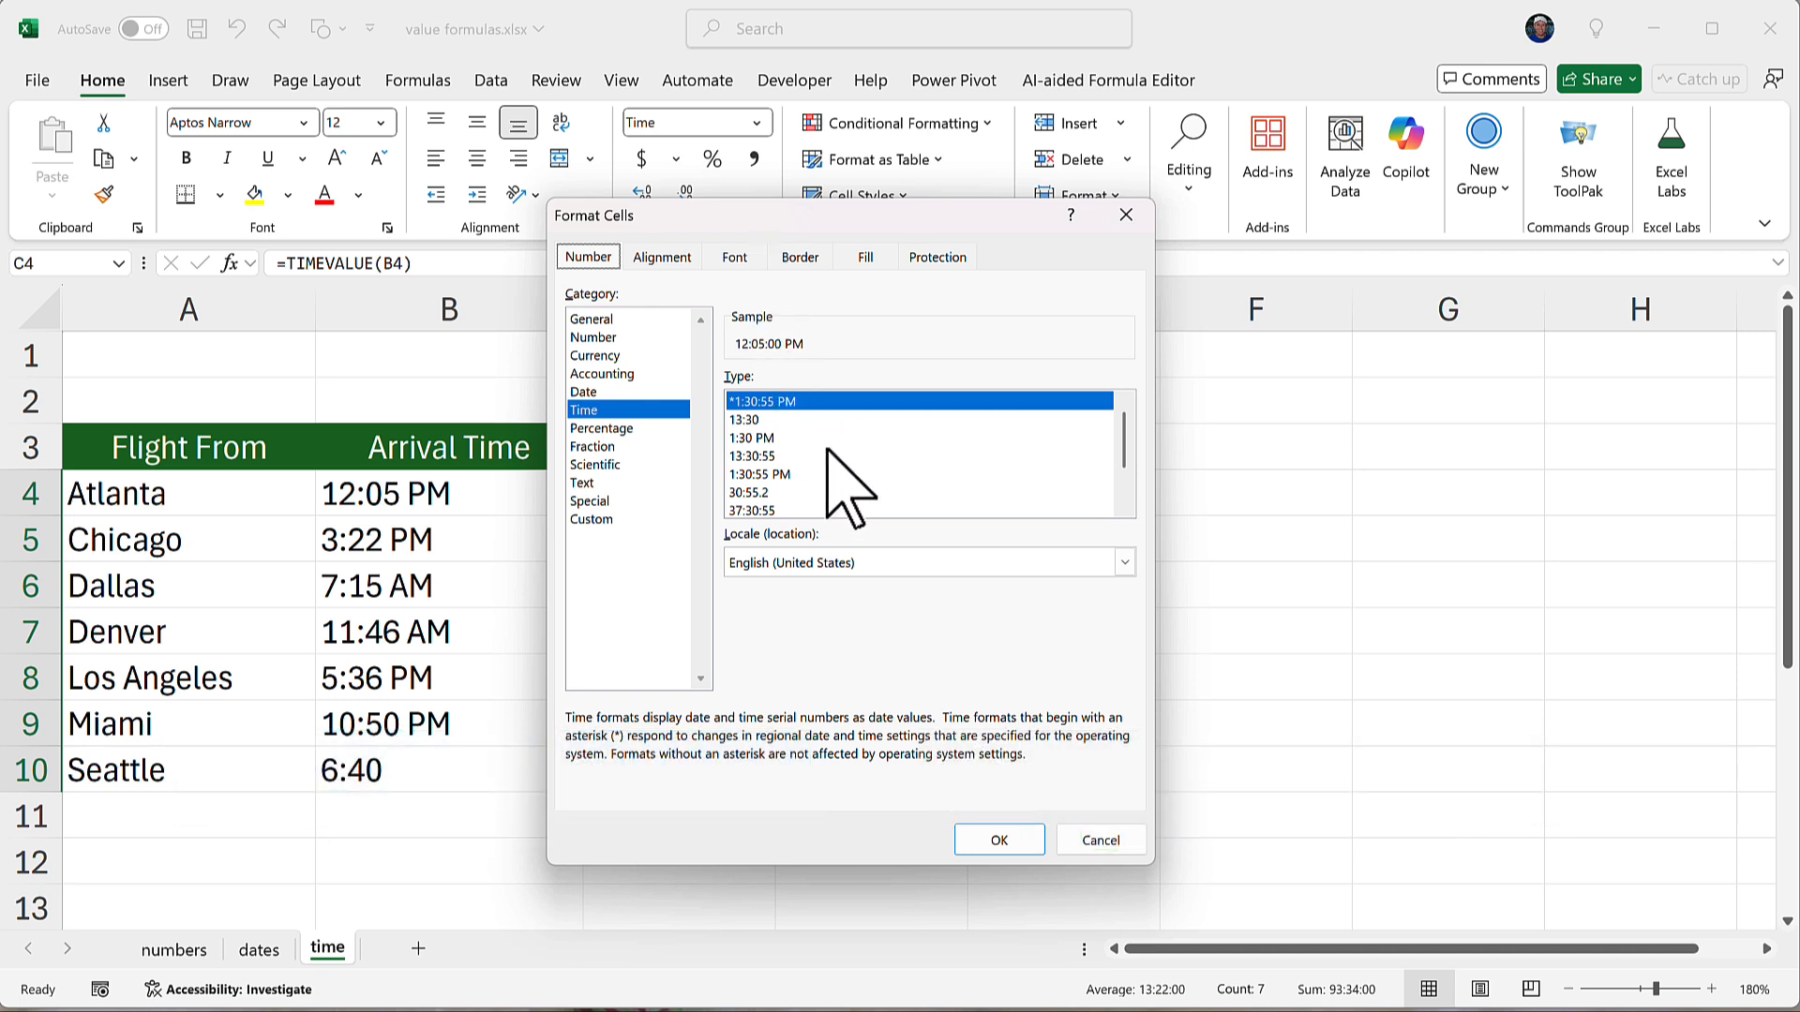
left_click(792, 438)
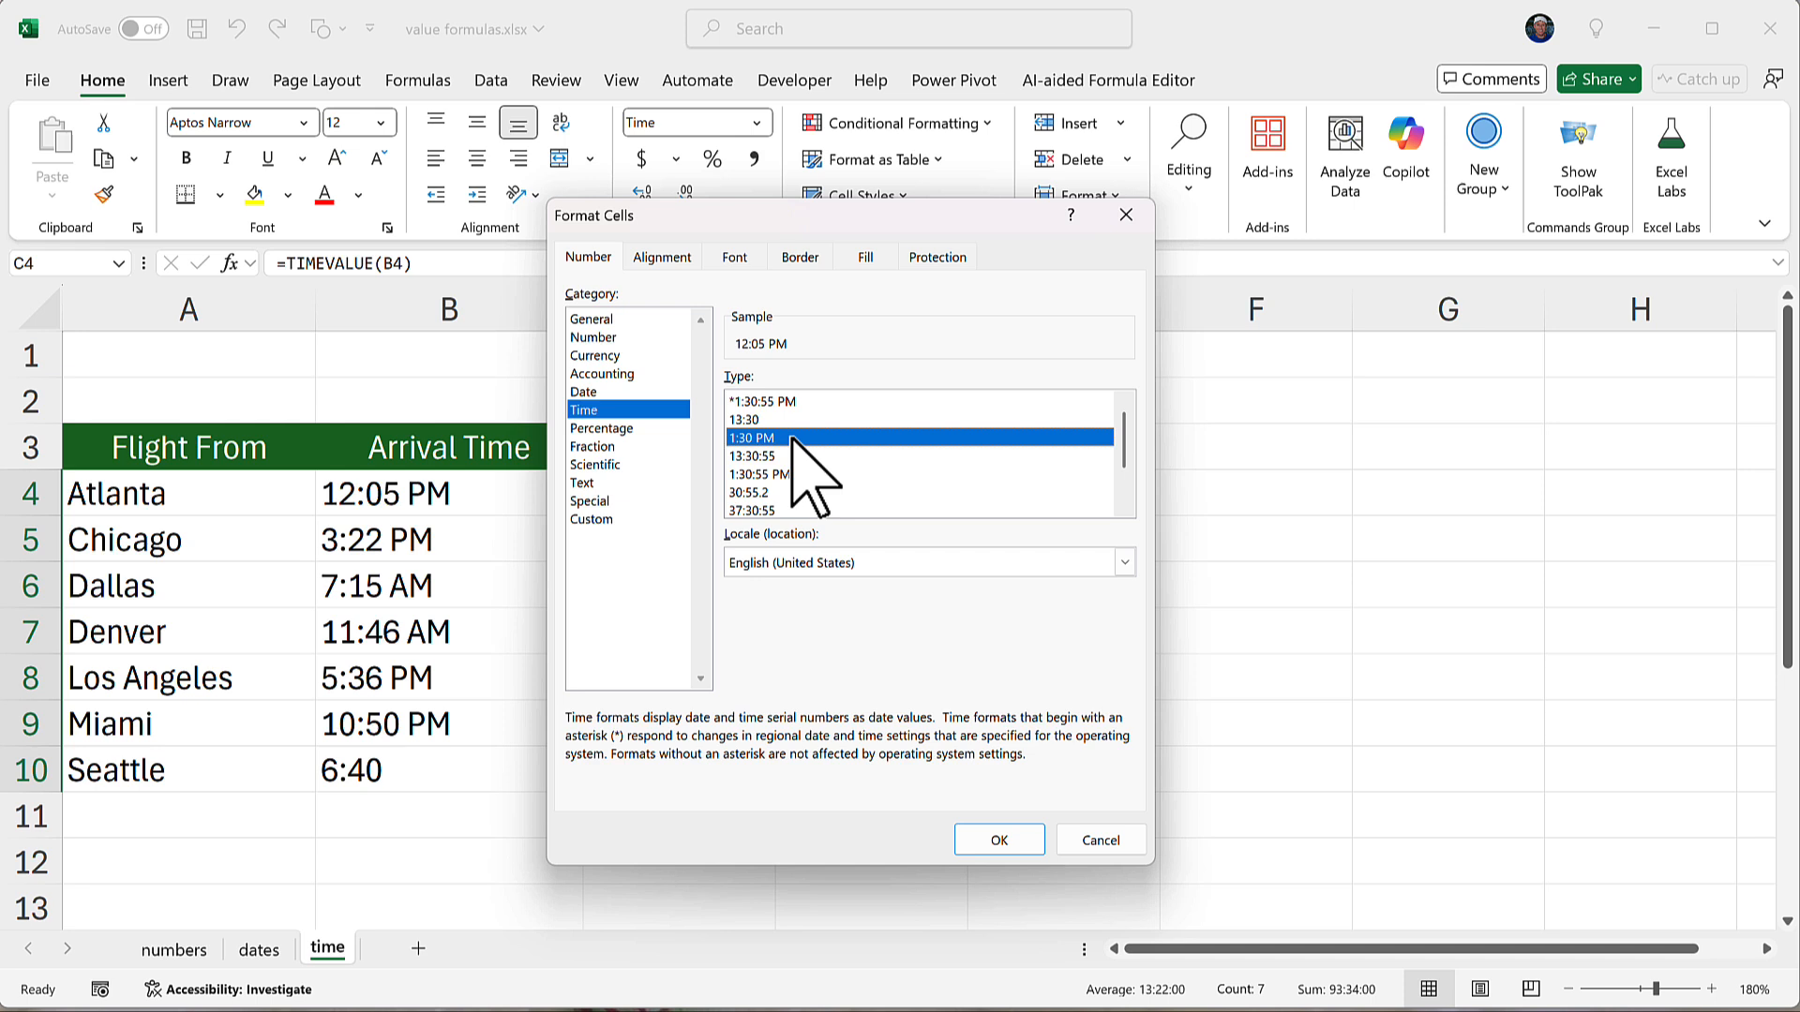
left_click(1001, 840)
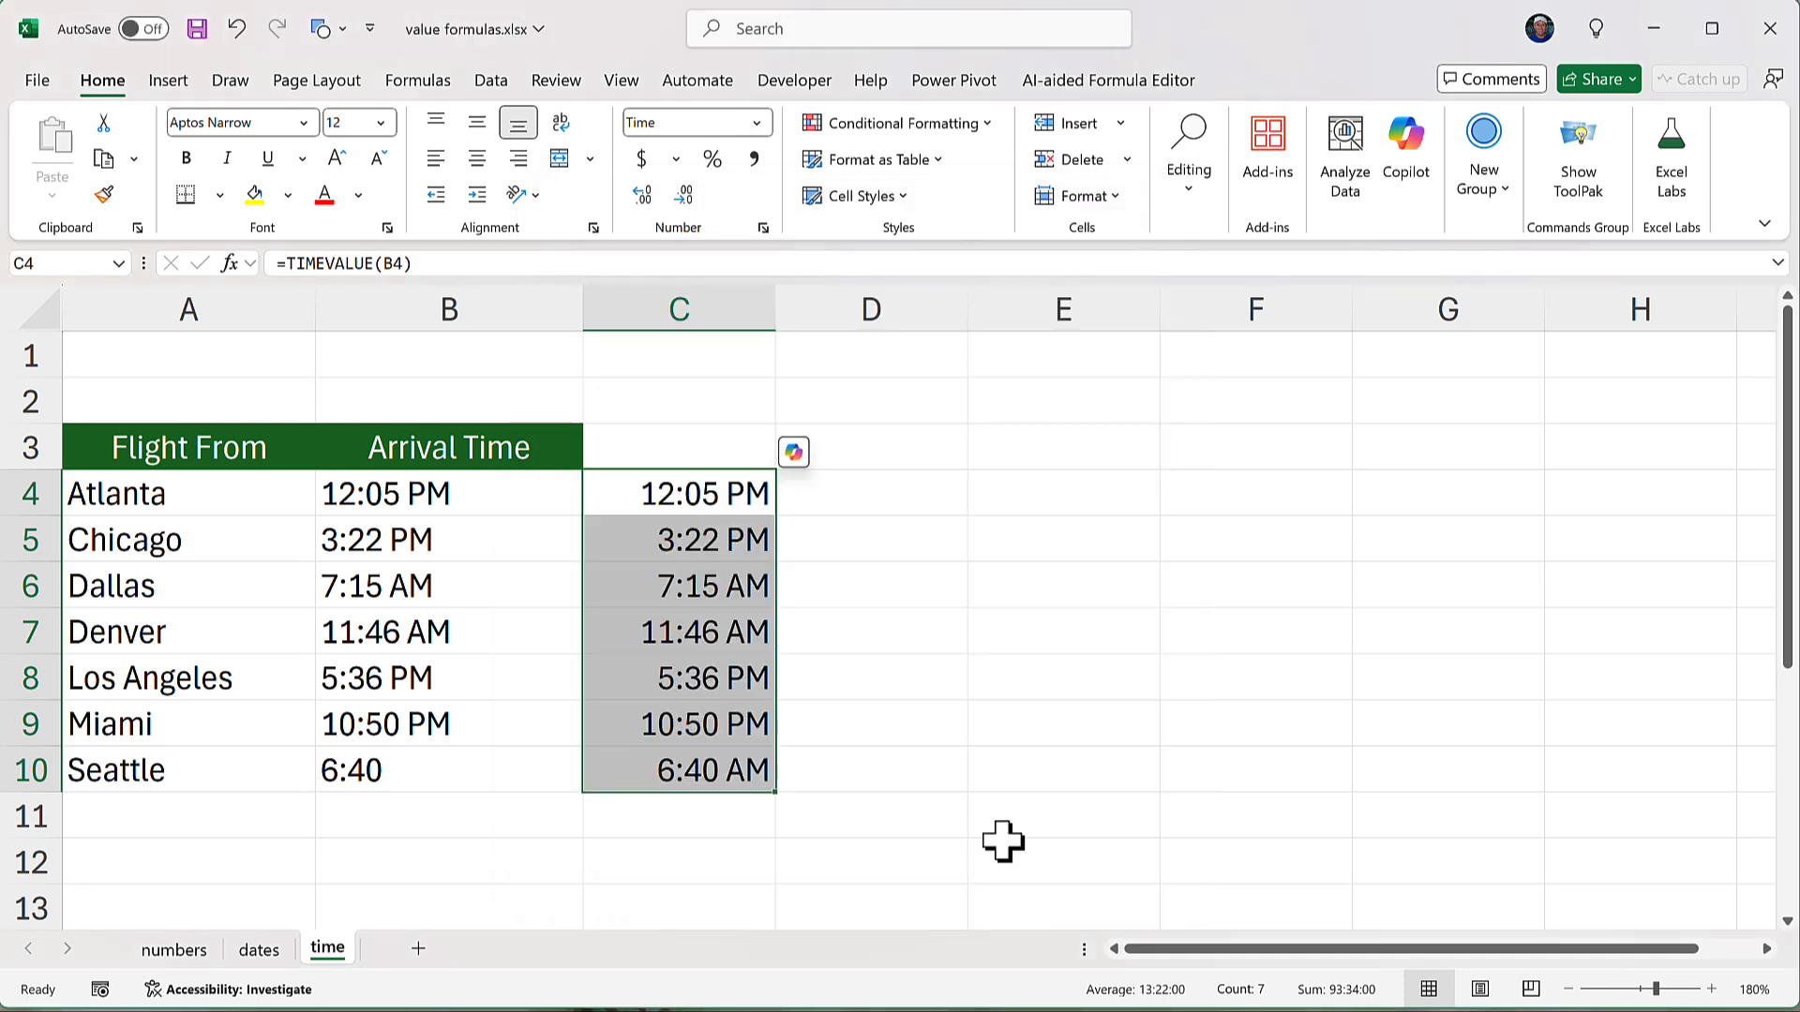
Replace the TIMEVALUE formulas in C4:C10 with their static values by pasting values over the same cells.
key("ctrl+c")
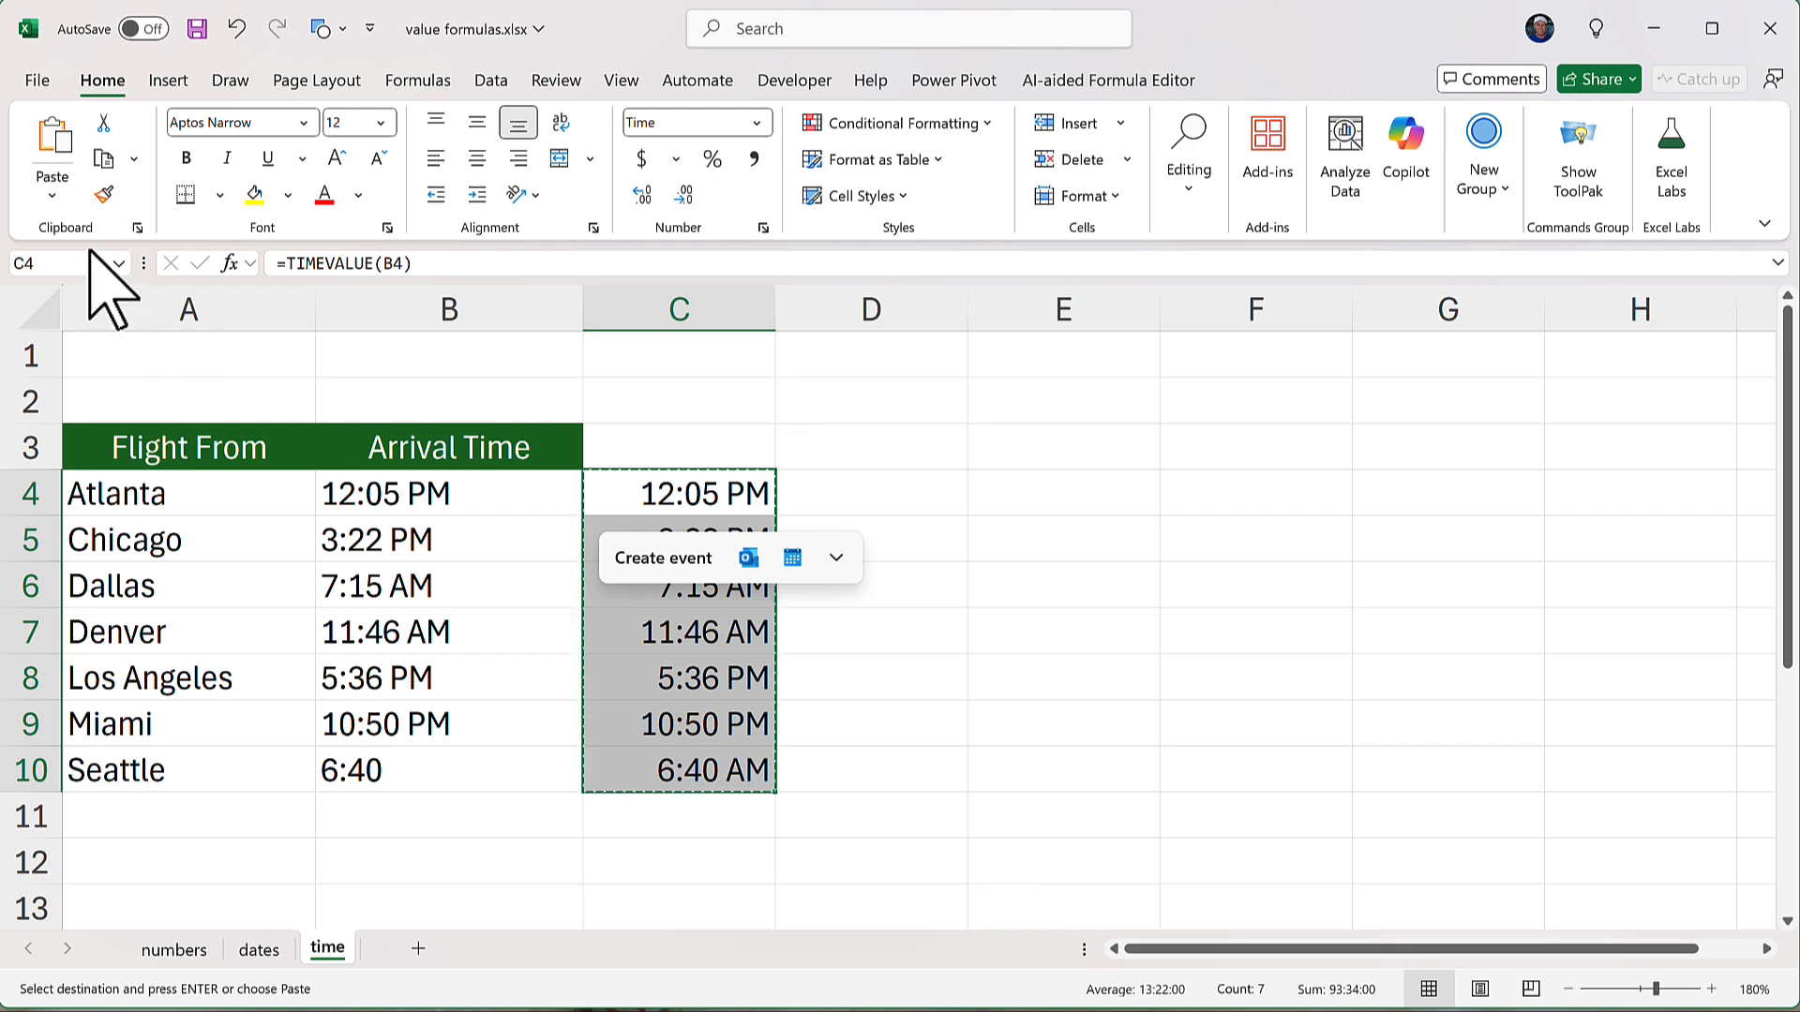
left_click(52, 195)
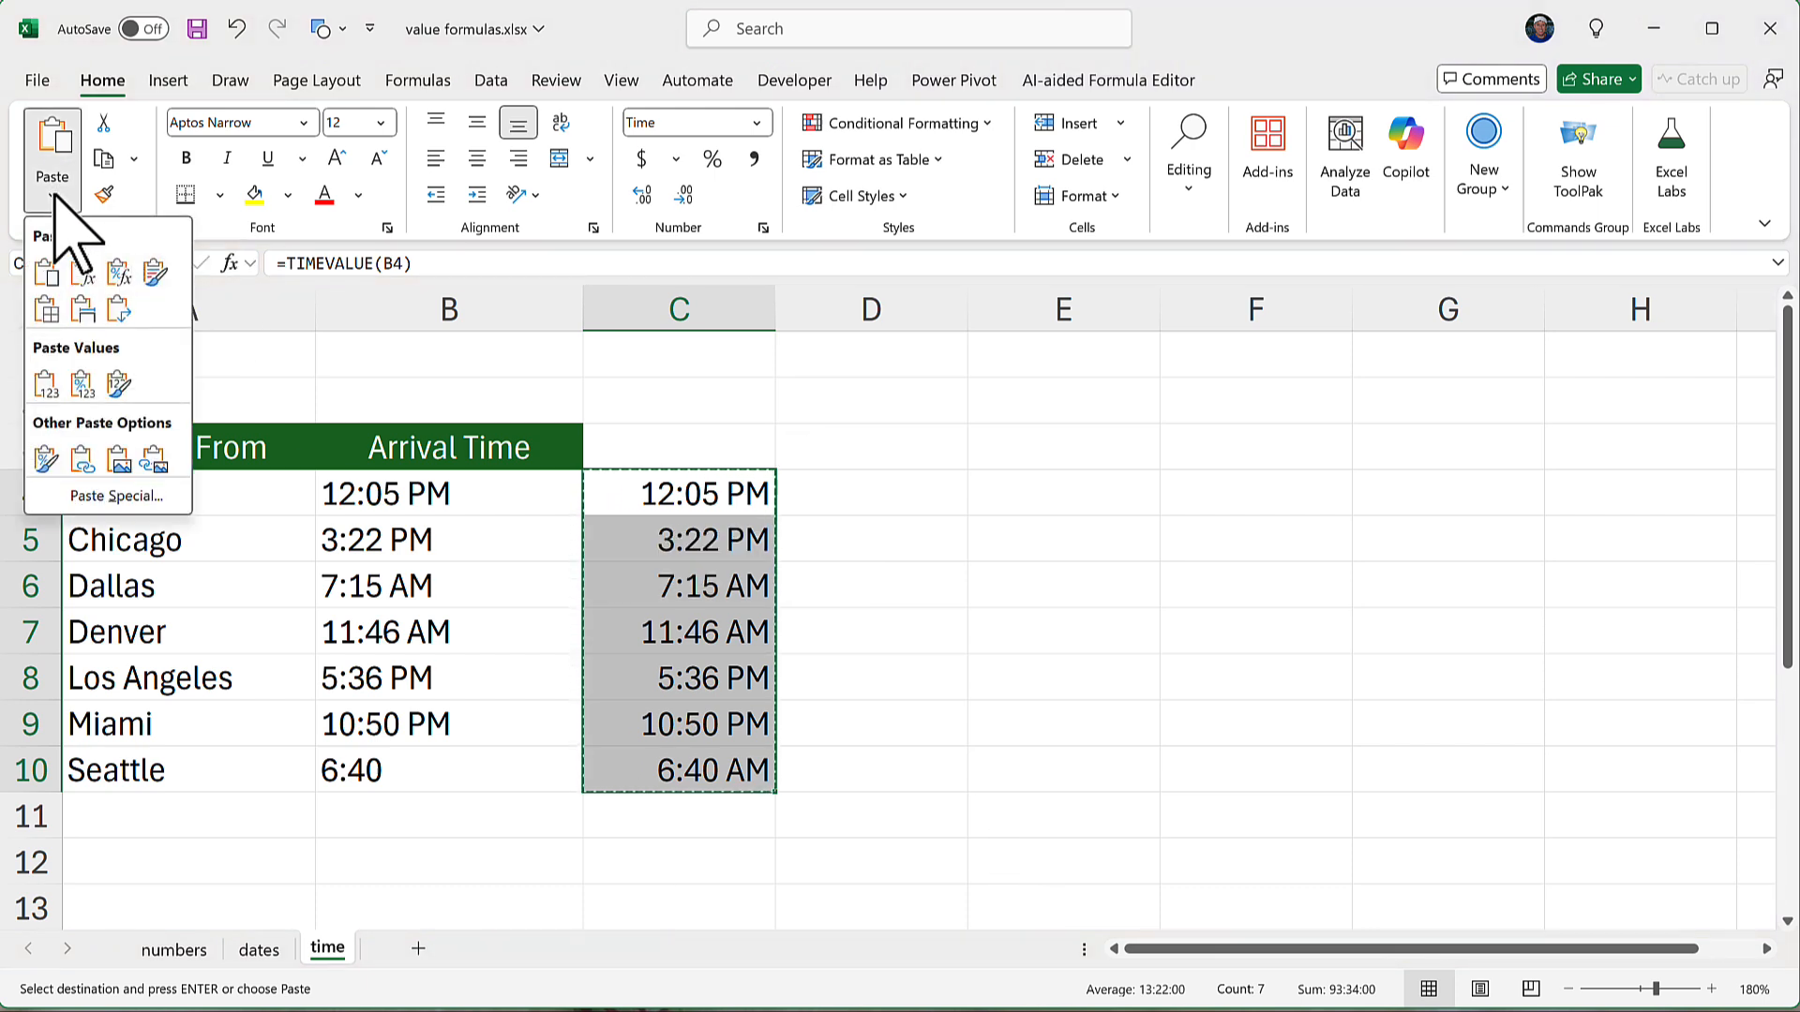
left_click(46, 383)
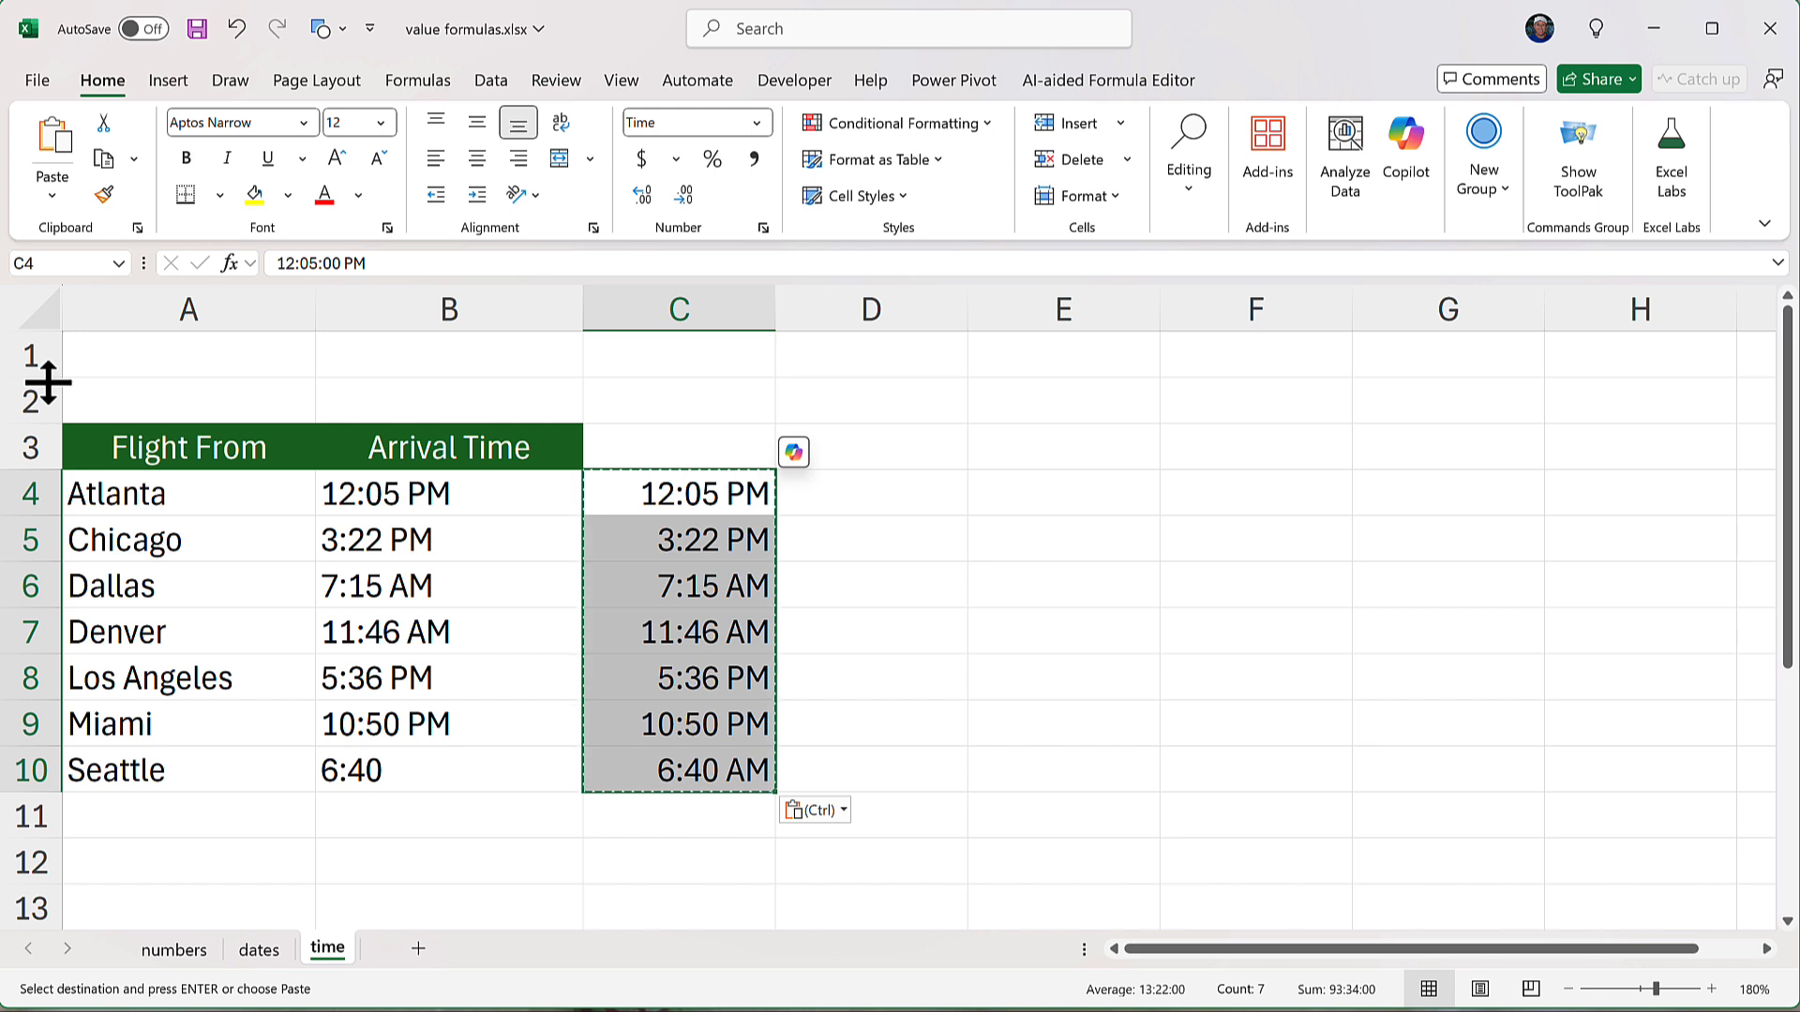
key("Escape")
Delete the text arrival times in B4:B10 and move the converted times from C4:C10 into their place.
left_click(498, 495)
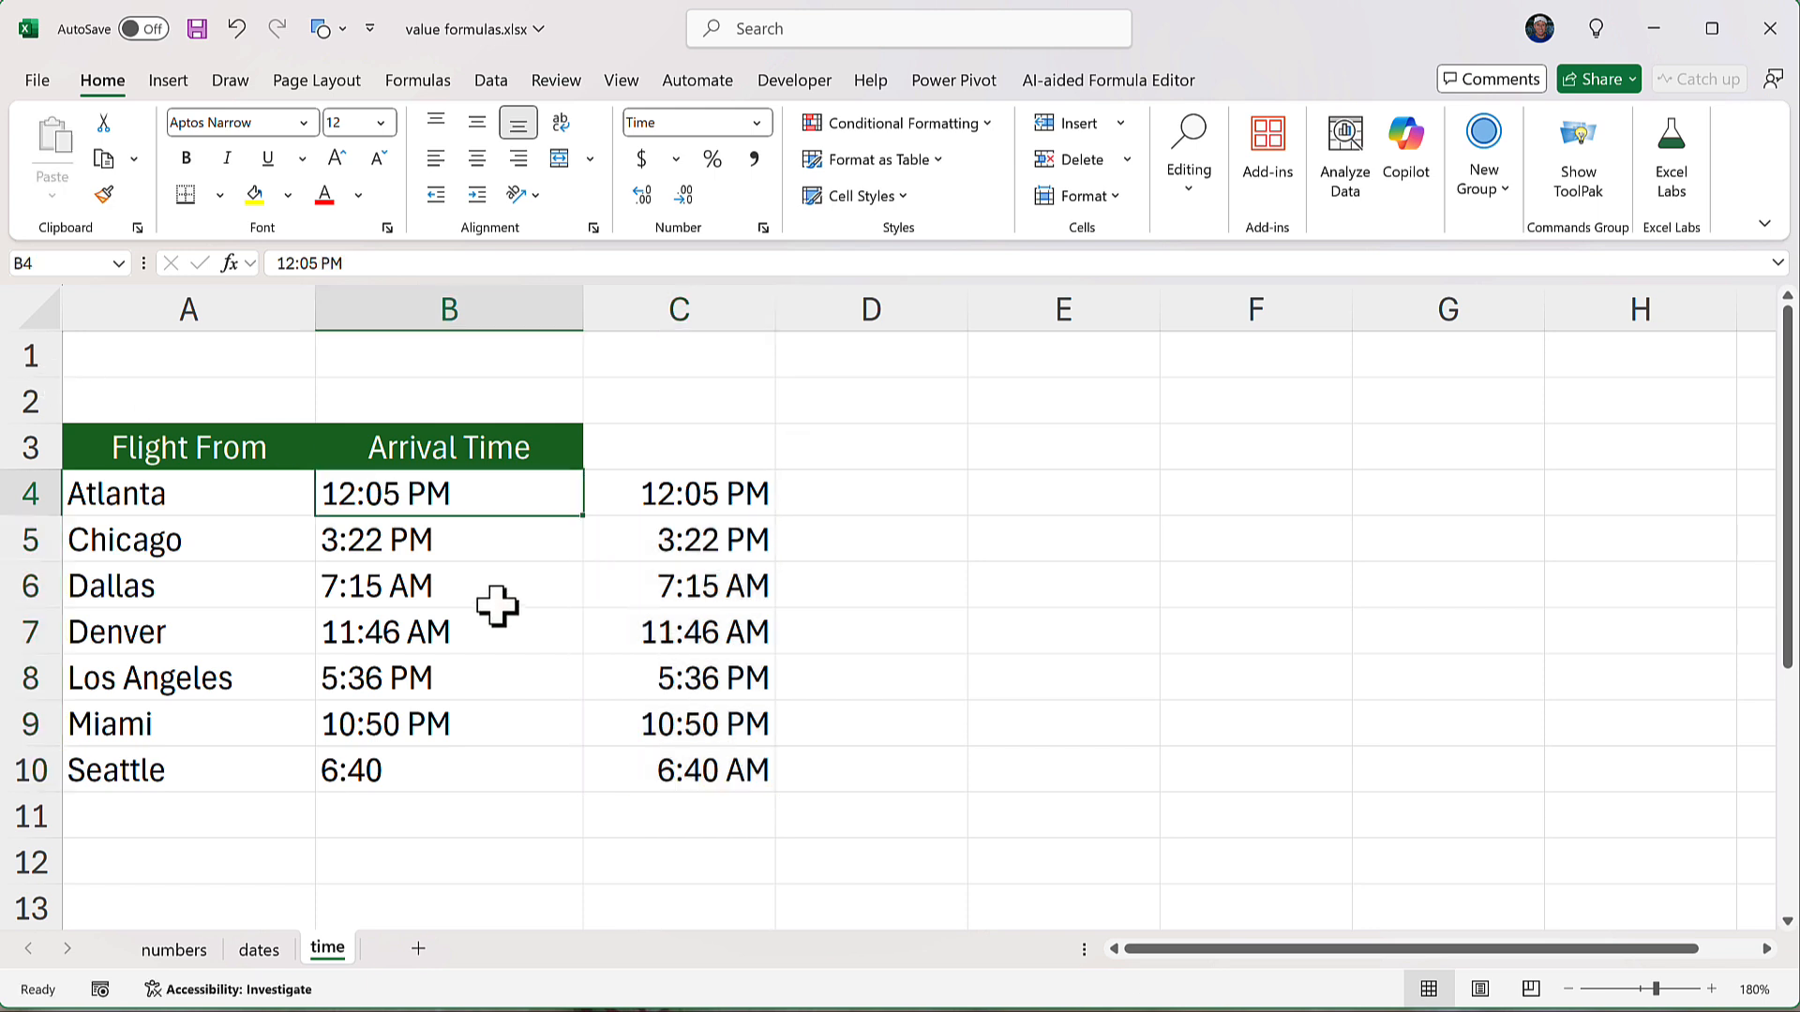
left_click_drag(498, 607, 503, 769)
key("Delete")
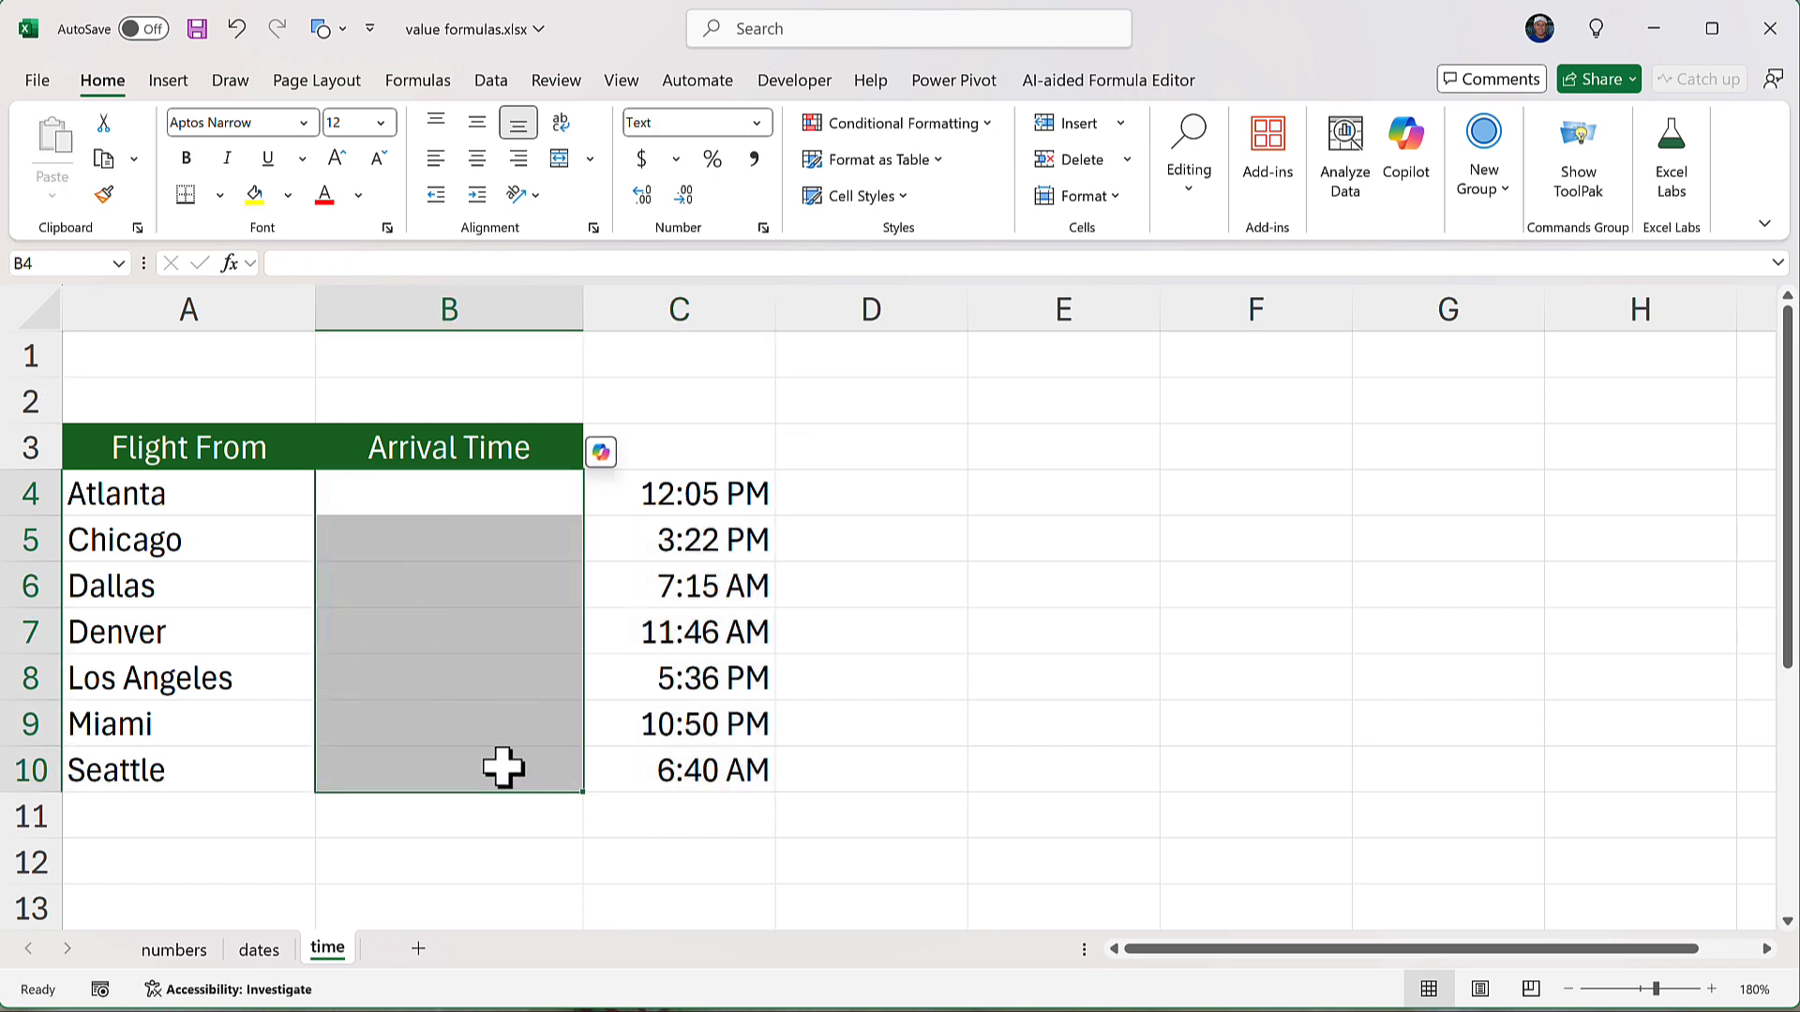
left_click_drag(706, 492, 713, 755)
left_click_drag(780, 654, 537, 637)
left_click(469, 578)
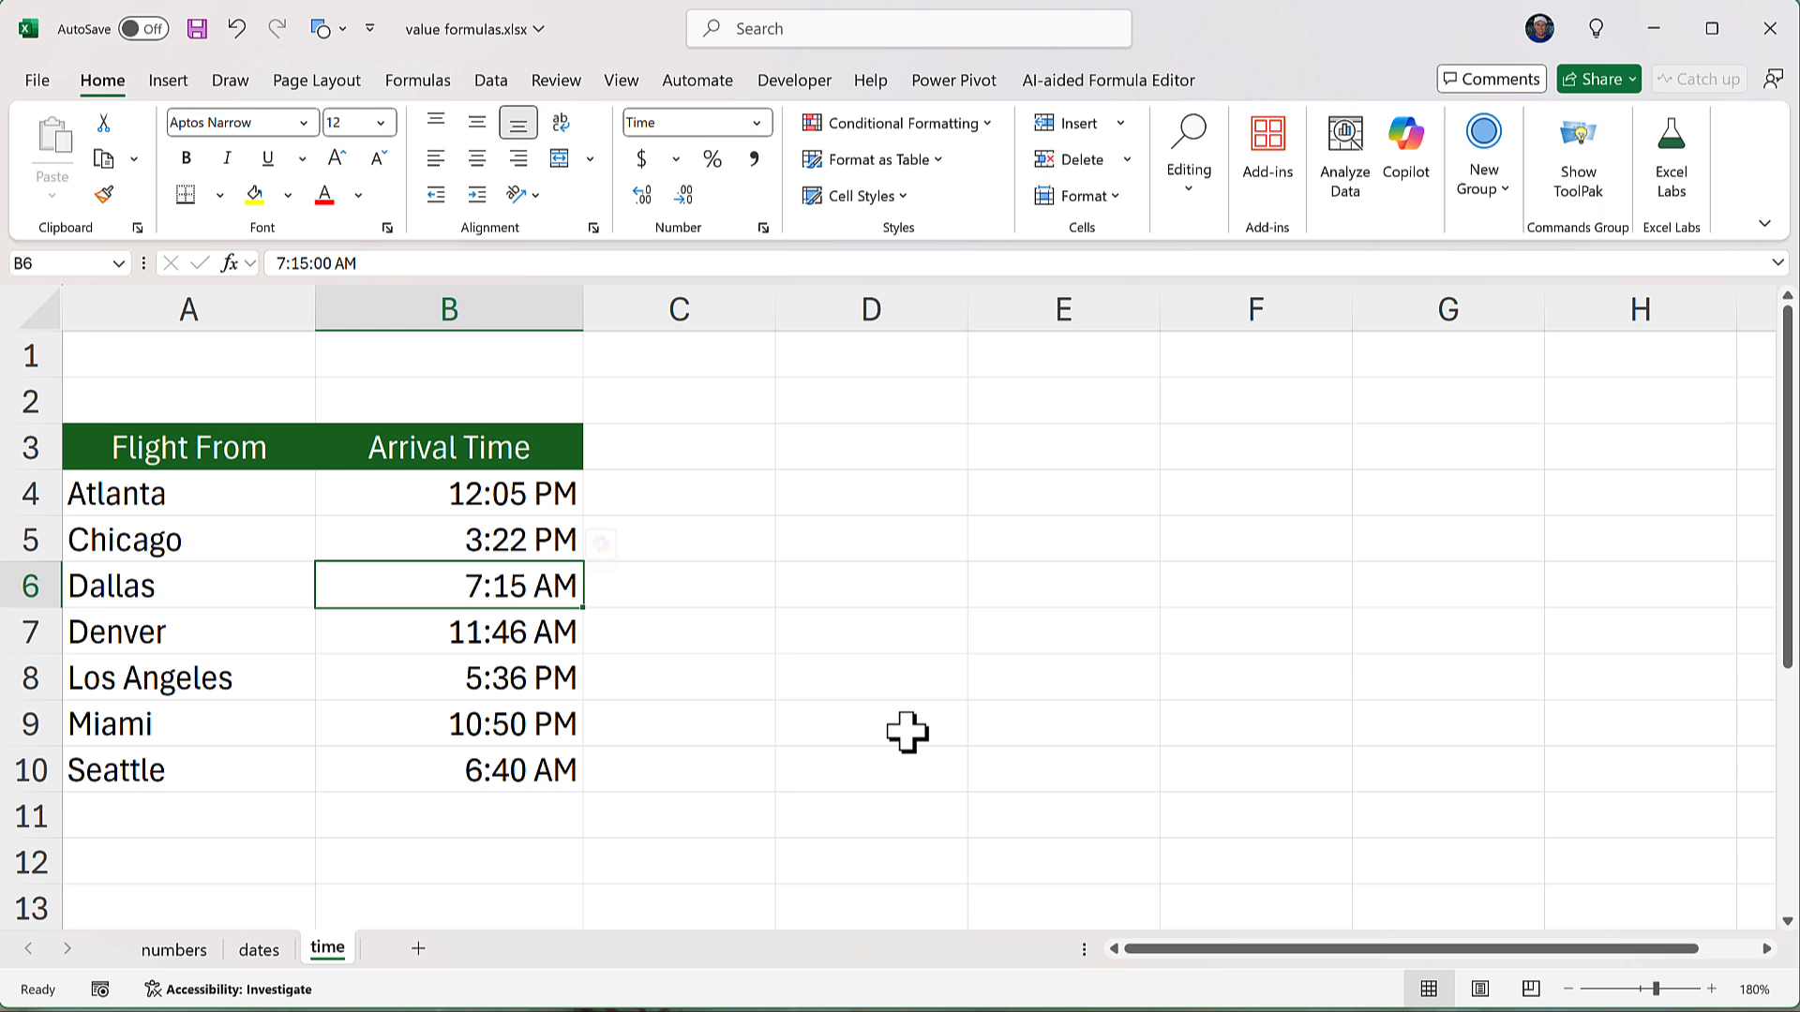
left_click(534, 772)
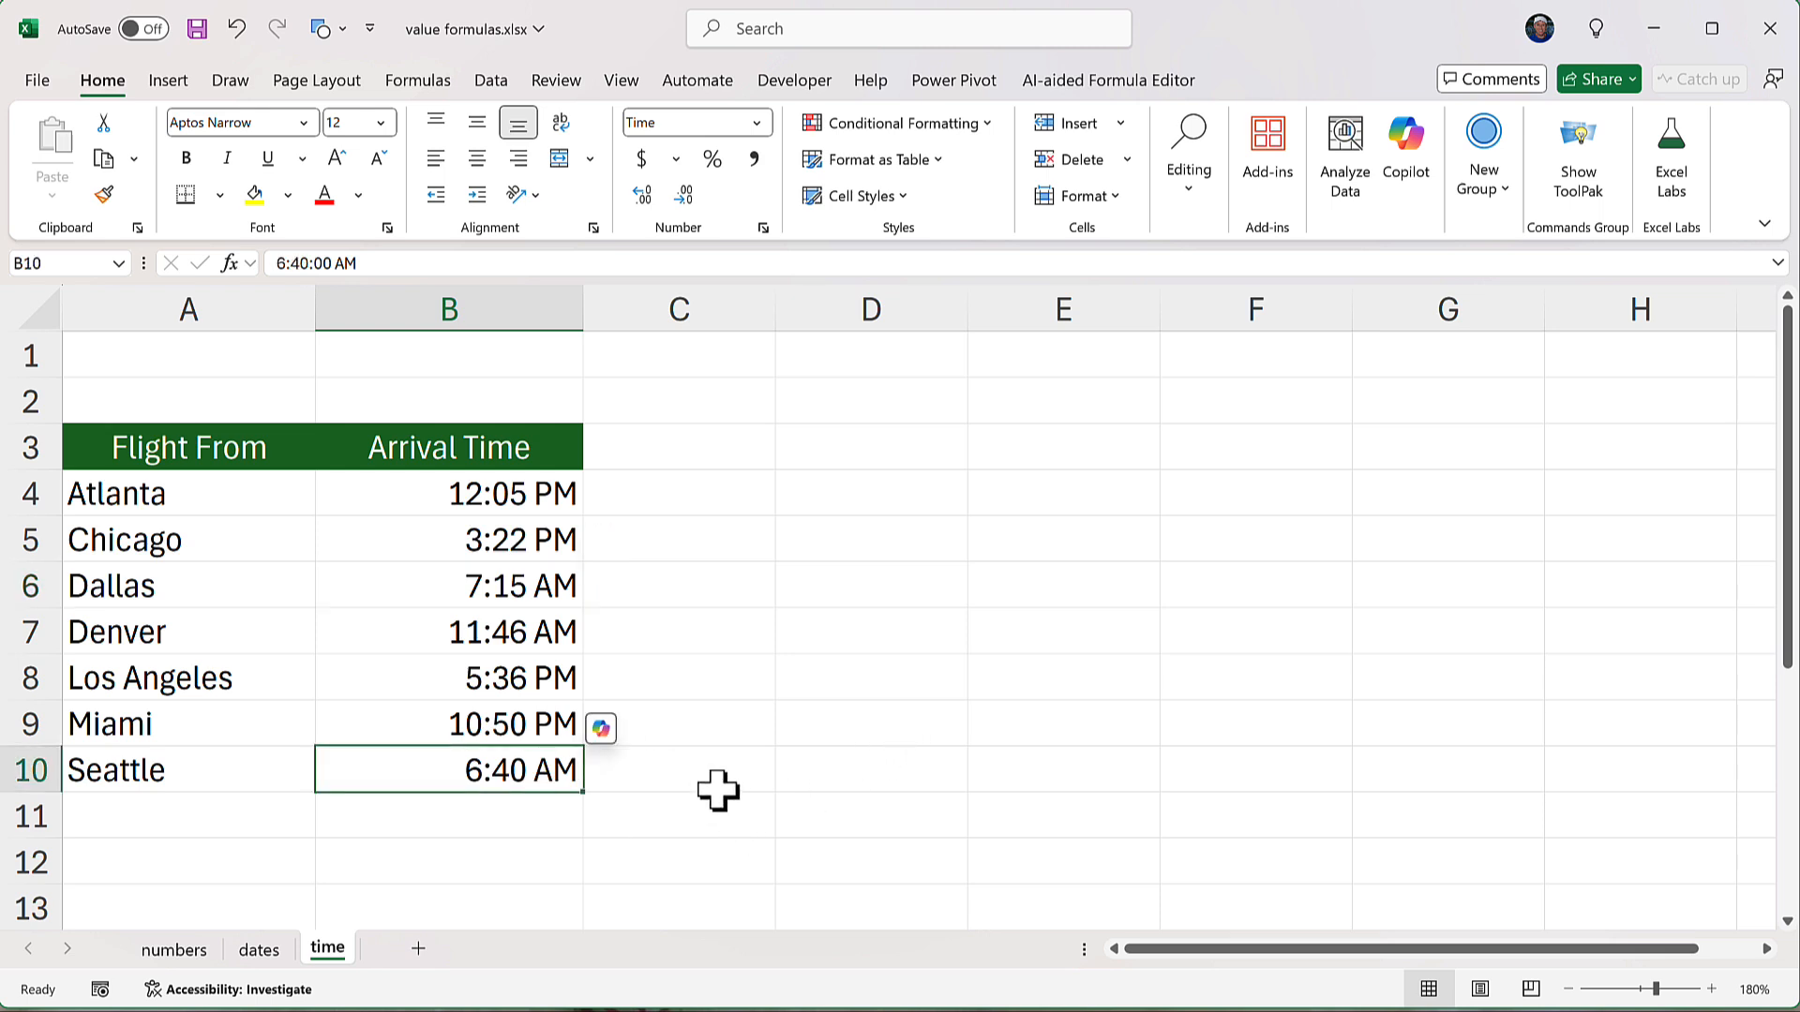